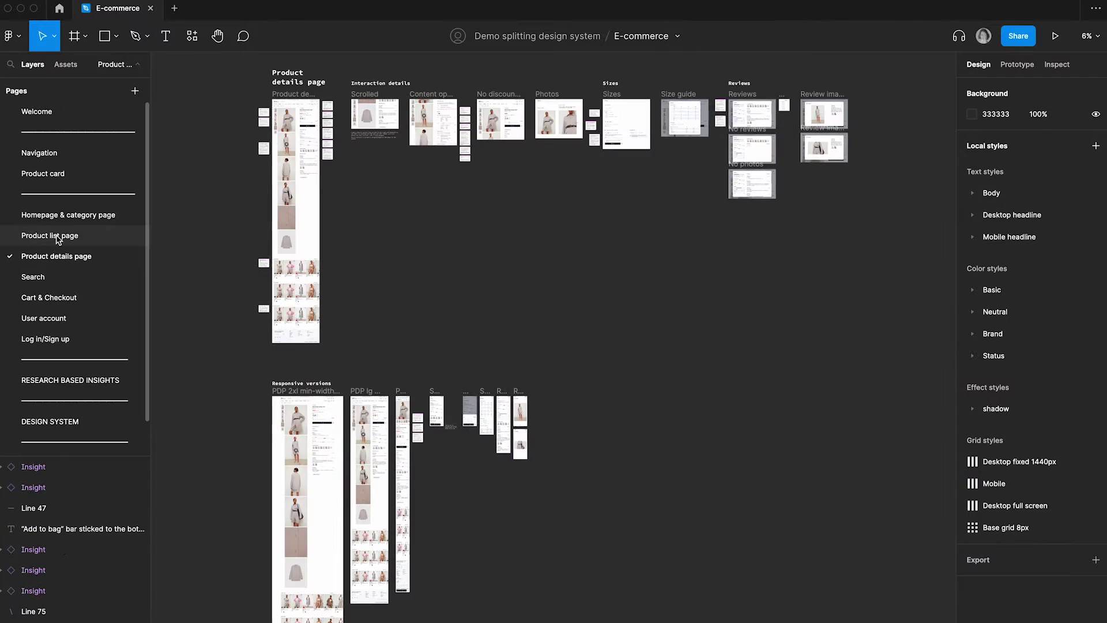
Browse the E-commerce file's Product list, Search, Cart & Checkout and DESIGN SYSTEM pages to compare screens with components
{"action": "left_click", "coordinate": [57, 237]}
{"action": "left_click", "coordinate": [50, 277]}
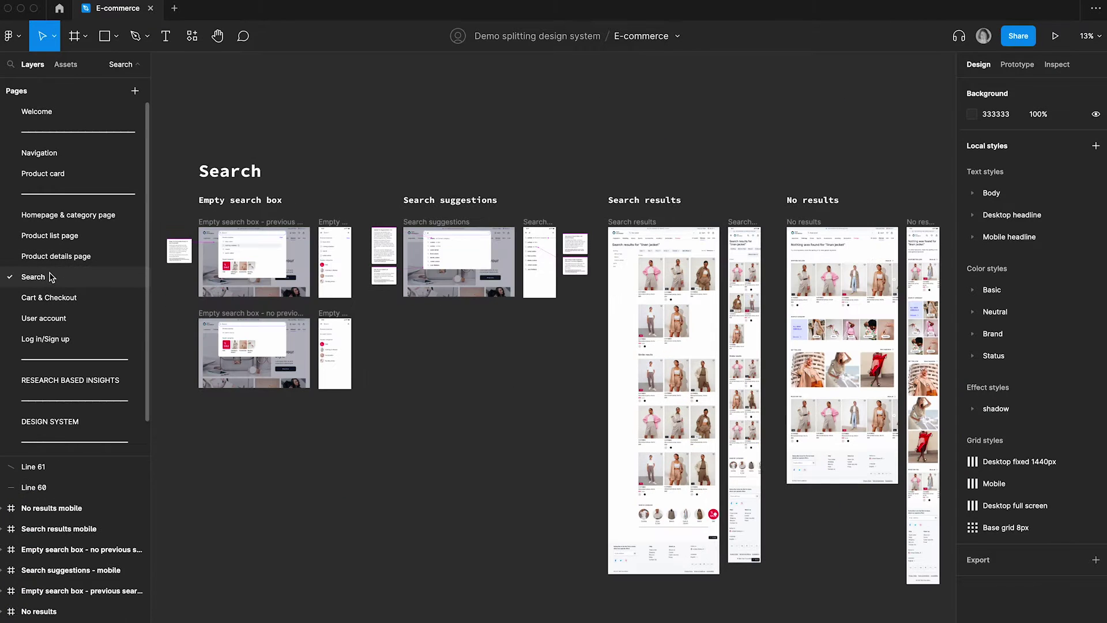
{"action": "left_click", "coordinate": [57, 421]}
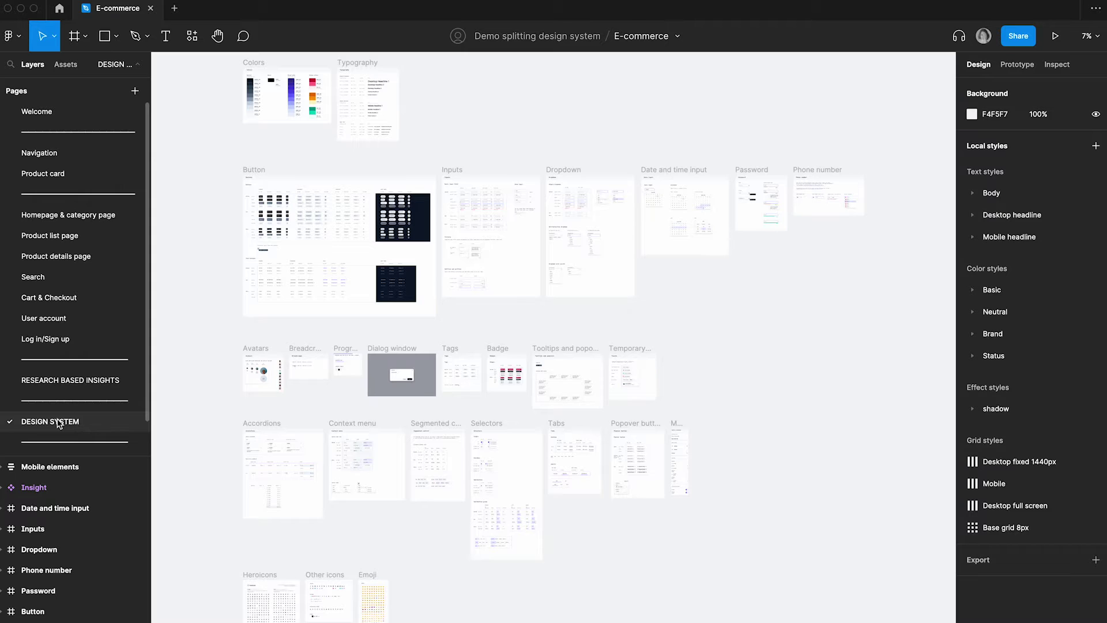
{"action": "scroll", "coordinate": [226, 259], "scroll_direction": "up", "scroll_amount": 5}
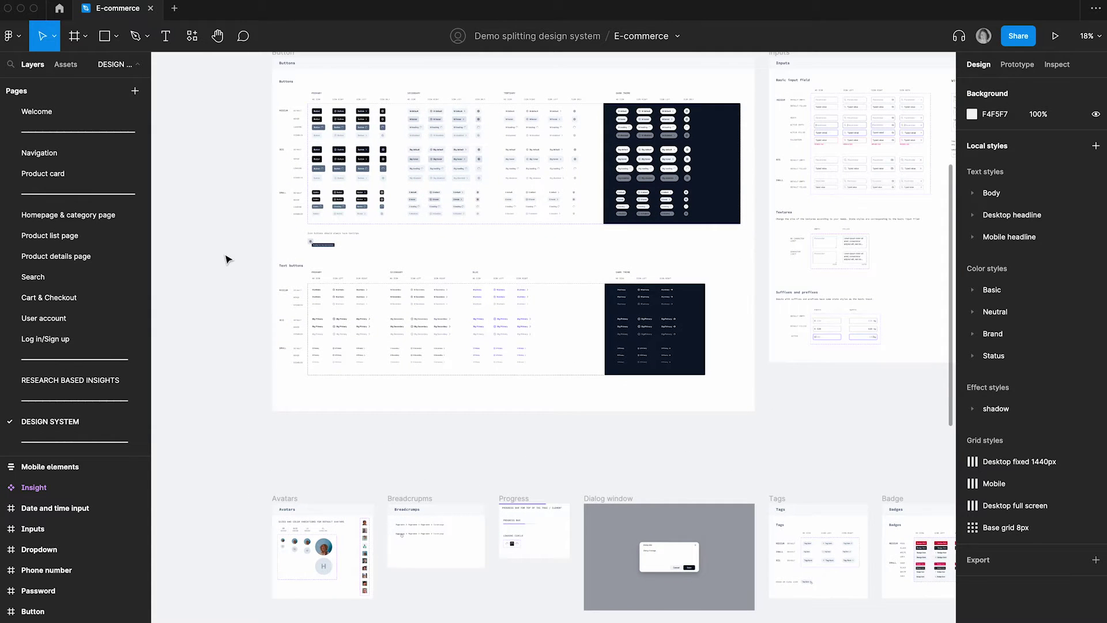
{"action": "left_click", "coordinate": [101, 302]}
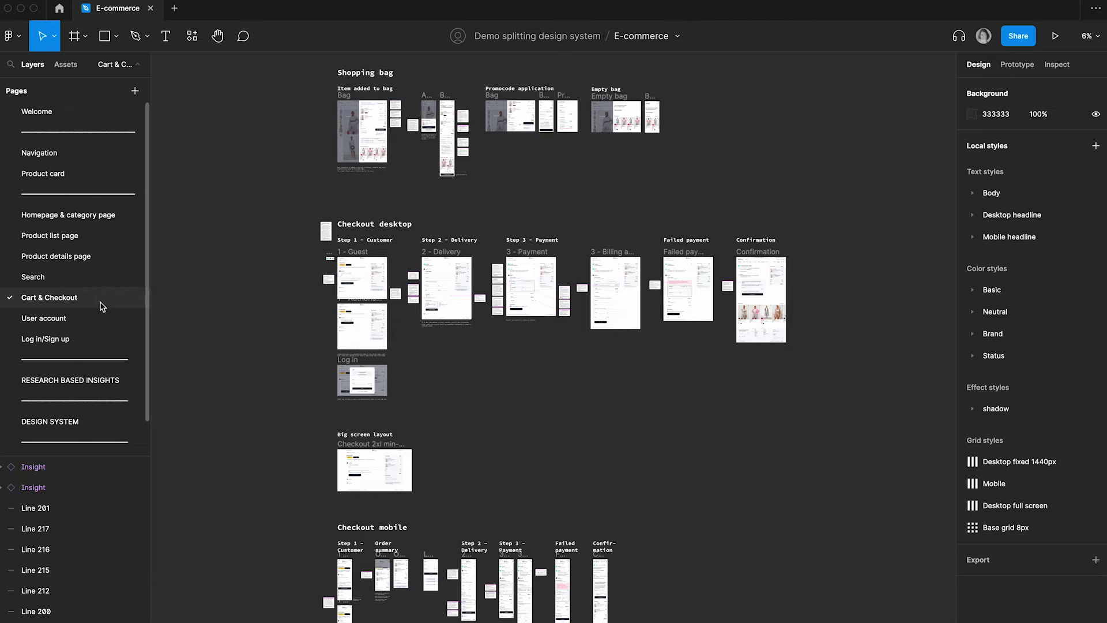
{"action": "left_click", "coordinate": [76, 421]}
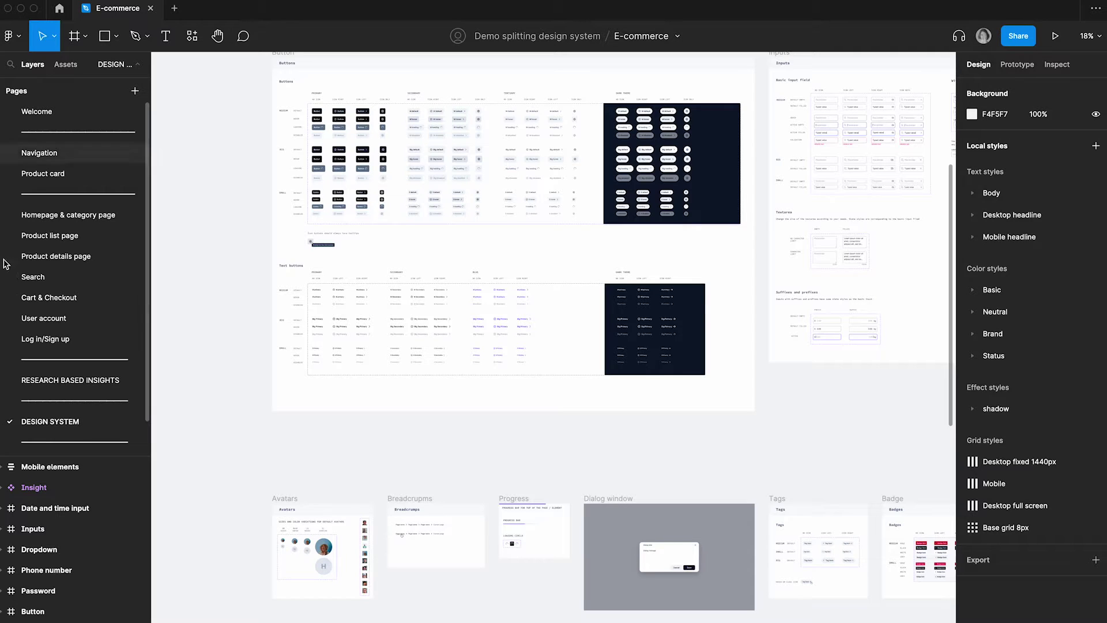
Select the Checkout securely button in the Bag screen on the Cart & Checkout page and go to its main component
{"action": "left_click", "coordinate": [46, 298]}
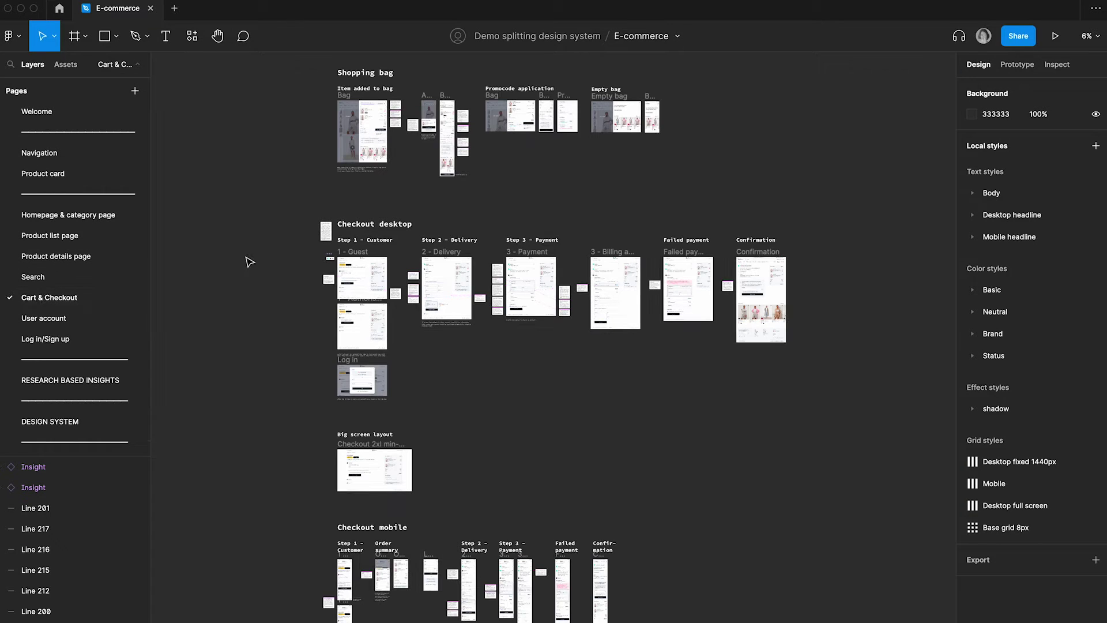
{"action": "scroll", "coordinate": [389, 210], "scroll_direction": "up", "scroll_amount": 3}
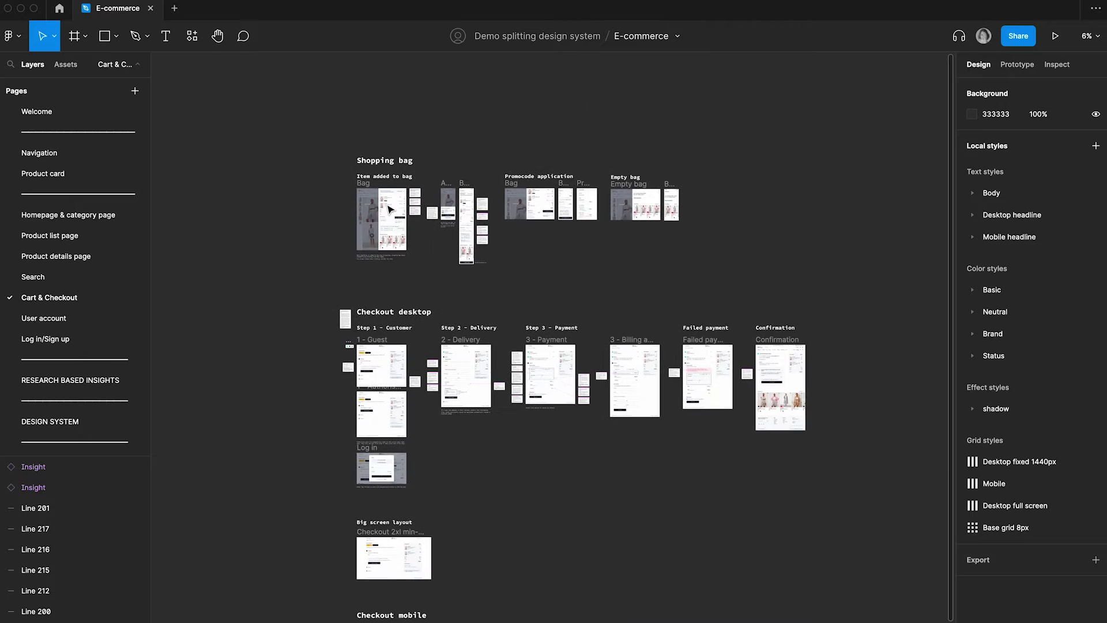
{"action": "scroll", "coordinate": [372, 200], "scroll_direction": "up", "scroll_amount": 10}
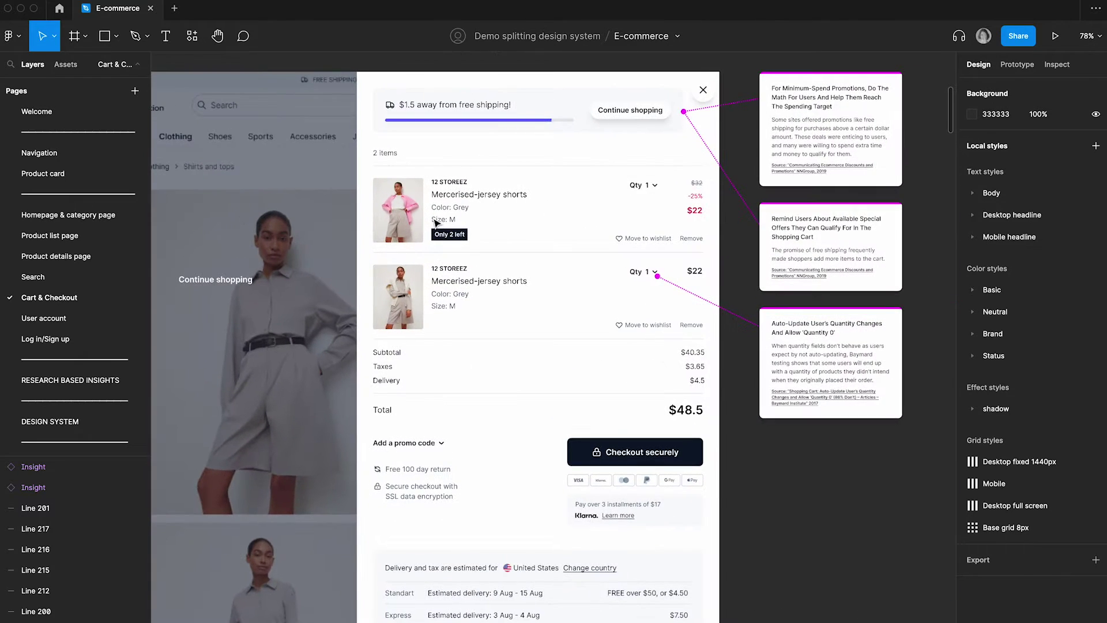
{"action": "scroll", "coordinate": [436, 223], "scroll_direction": "left", "scroll_amount": 5}
{"action": "scroll", "coordinate": [436, 223], "scroll_direction": "down", "scroll_amount": 2}
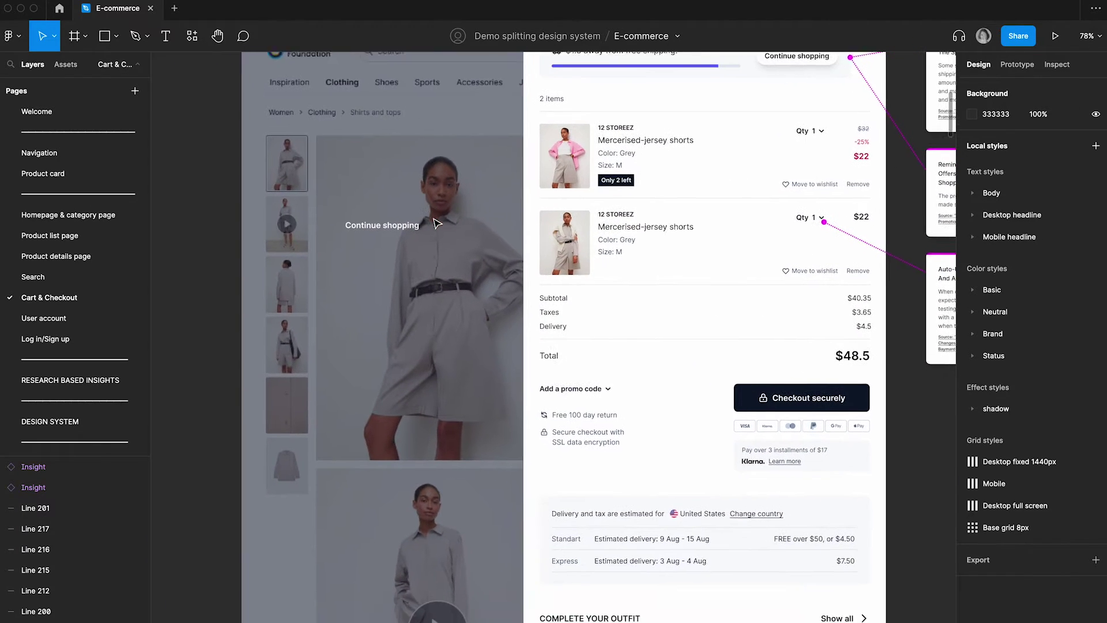
{"action": "left_click", "coordinate": [788, 390]}
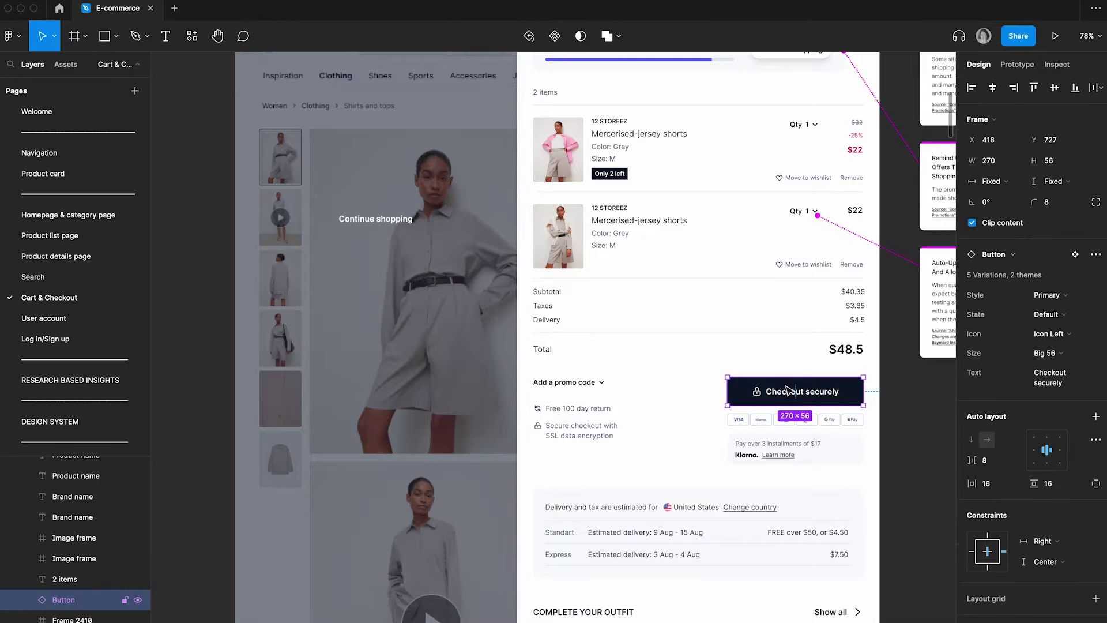
{"action": "left_click", "coordinate": [1076, 255]}
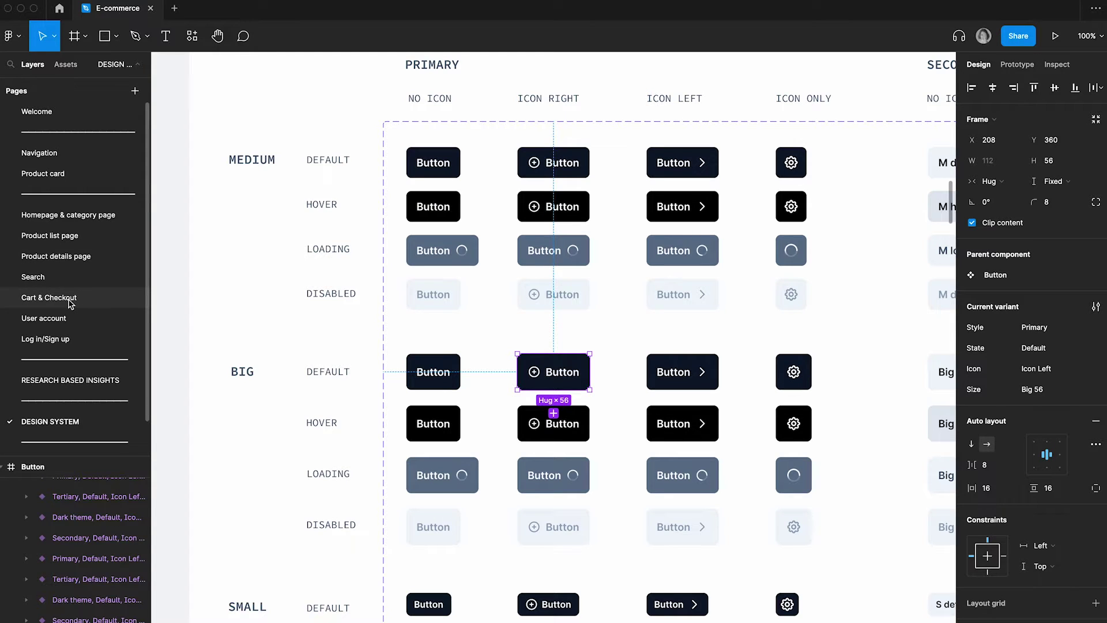
Examine the homepage layouts and their annotations on the Homepage & category page
{"action": "left_click", "coordinate": [97, 219]}
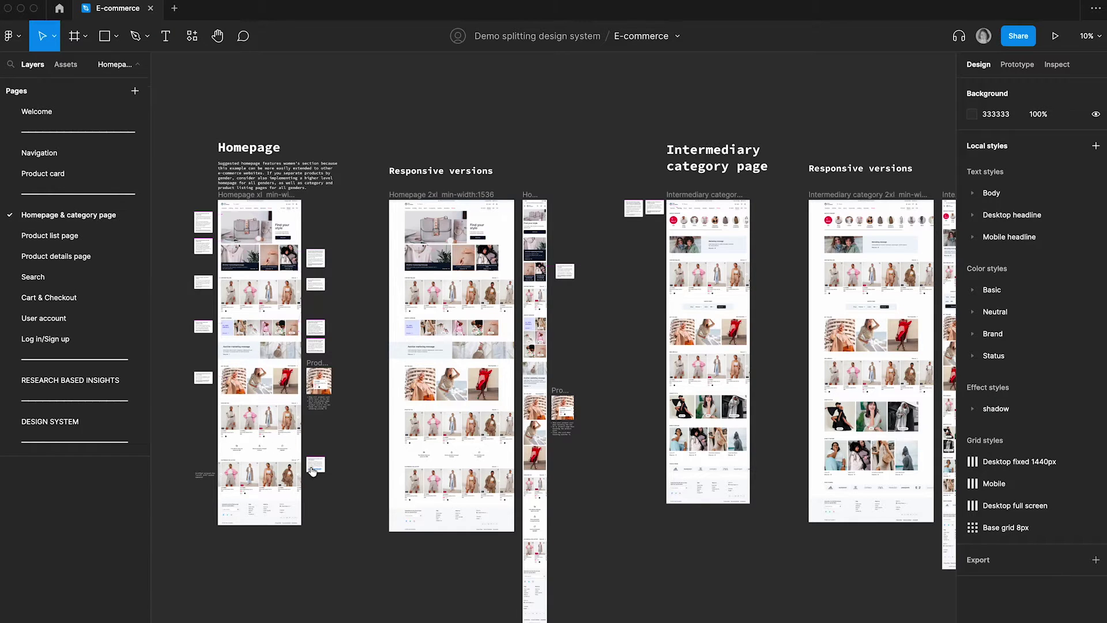
{"action": "scroll", "coordinate": [314, 473], "scroll_direction": "left", "scroll_amount": 2}
{"action": "scroll", "coordinate": [314, 473], "scroll_direction": "up", "scroll_amount": 1}
{"action": "scroll", "coordinate": [315, 473], "scroll_direction": "up", "scroll_amount": 5}
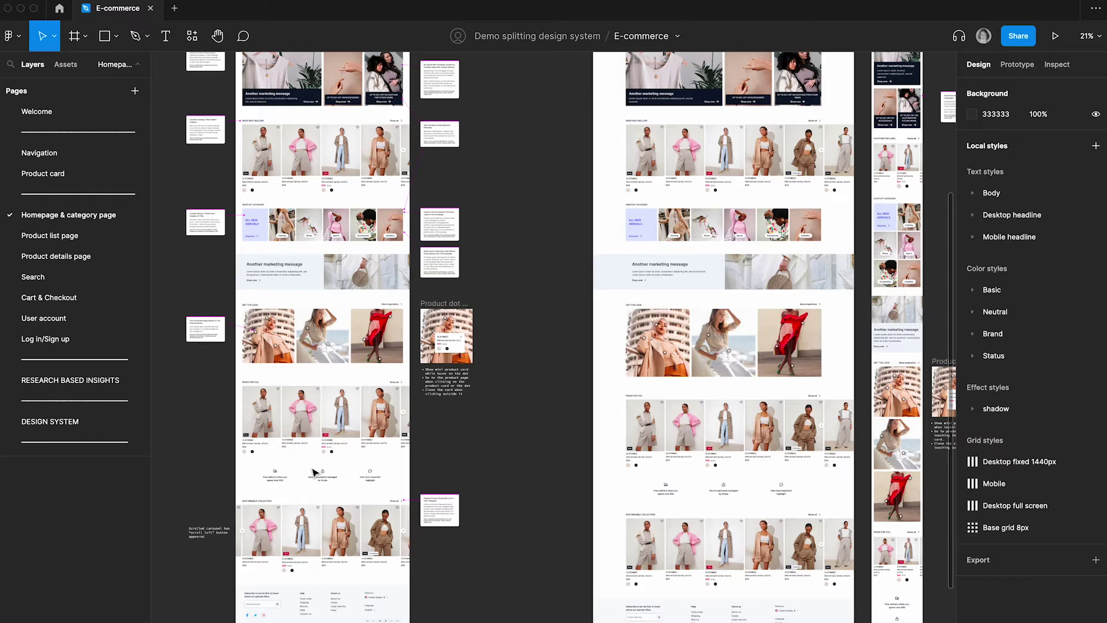
{"action": "scroll", "coordinate": [315, 473], "scroll_direction": "up", "scroll_amount": 5}
{"action": "scroll", "coordinate": [315, 473], "scroll_direction": "left", "scroll_amount": 2}
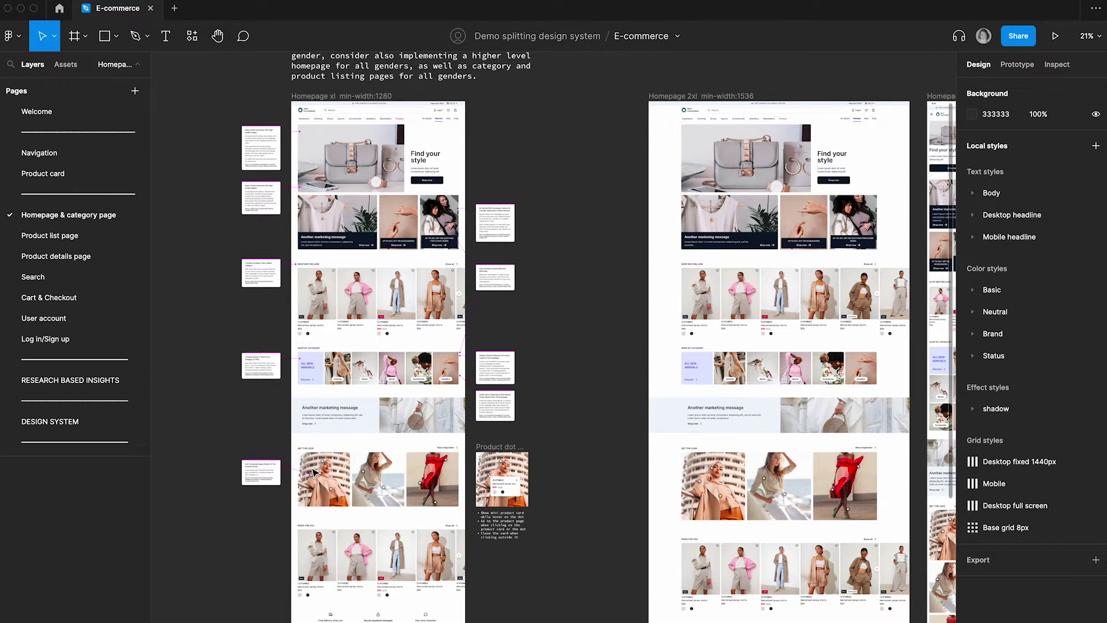
{"action": "scroll", "coordinate": [314, 472], "scroll_direction": "up", "scroll_amount": 4}
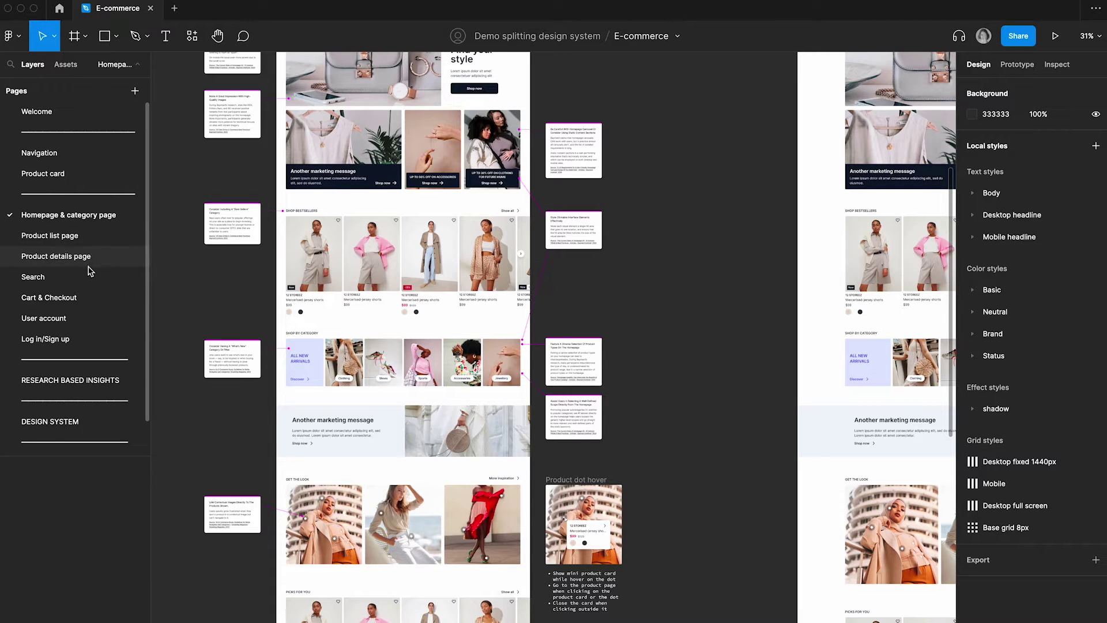
Examine the Item added to bag screens and their research notes on the Cart & Checkout page, leaving nothing selected
{"action": "left_click", "coordinate": [85, 298]}
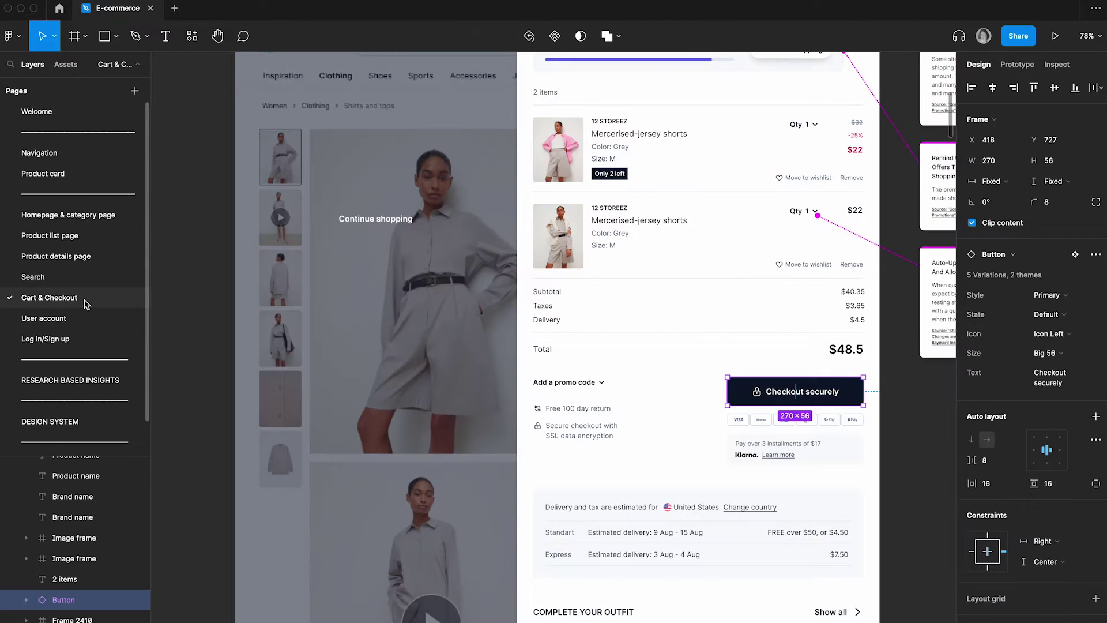
{"action": "scroll", "coordinate": [612, 340], "scroll_direction": "right", "scroll_amount": 3}
{"action": "scroll", "coordinate": [613, 341], "scroll_direction": "right", "scroll_amount": 3}
{"action": "scroll", "coordinate": [613, 341], "scroll_direction": "up", "scroll_amount": 3}
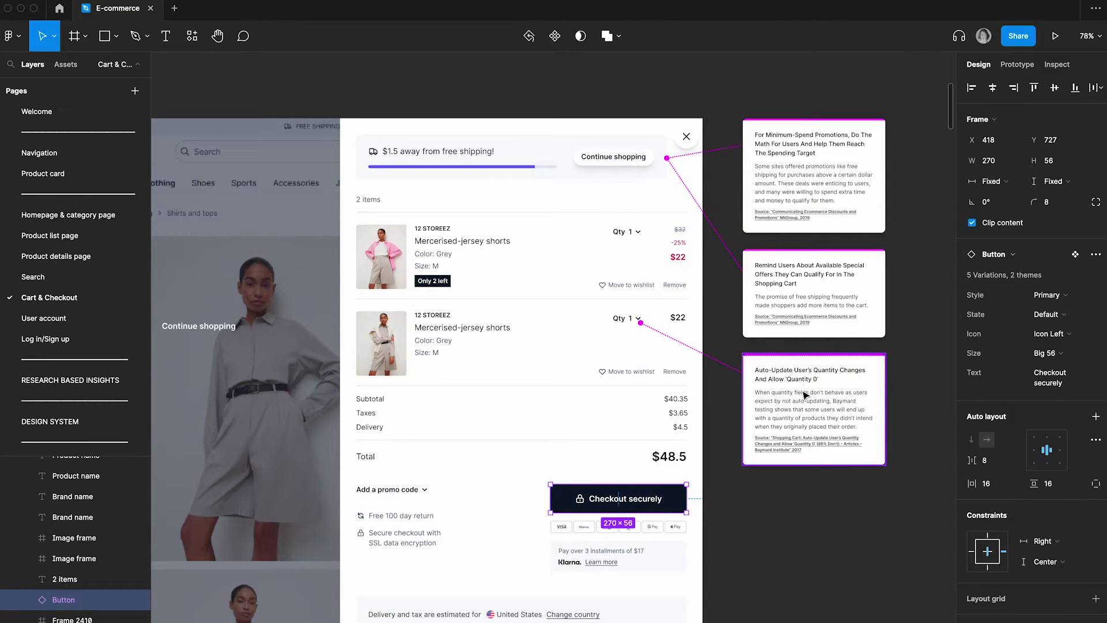
{"action": "scroll", "coordinate": [798, 381], "scroll_direction": "up", "scroll_amount": 3}
{"action": "scroll", "coordinate": [797, 382], "scroll_direction": "down", "scroll_amount": 2}
{"action": "scroll", "coordinate": [798, 382], "scroll_direction": "left", "scroll_amount": 2}
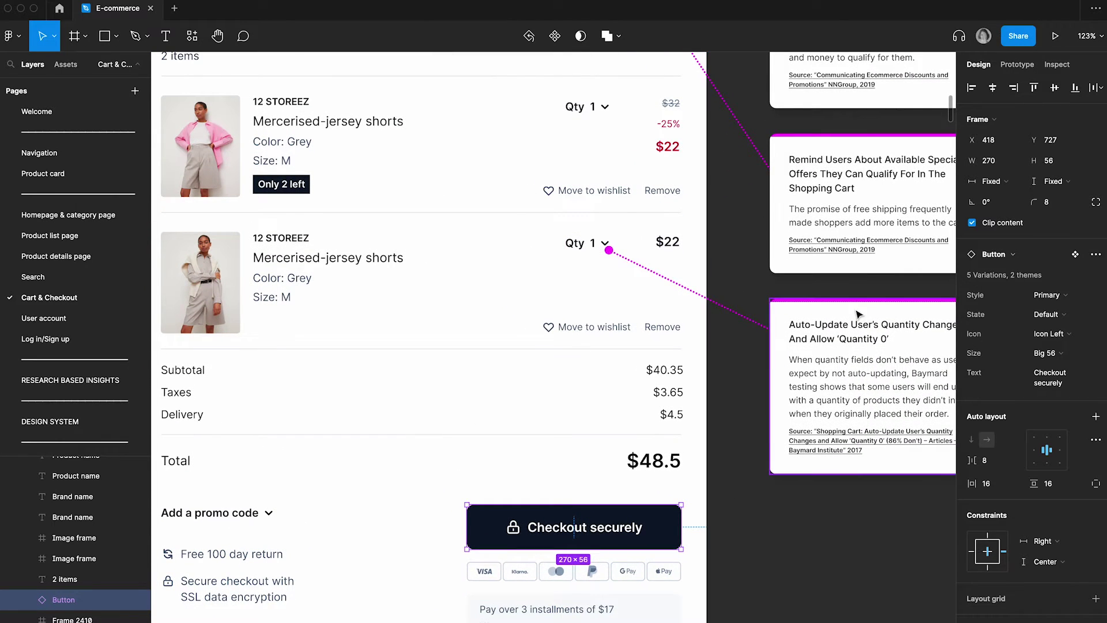
{"action": "scroll", "coordinate": [755, 237], "scroll_direction": "up", "scroll_amount": 5}
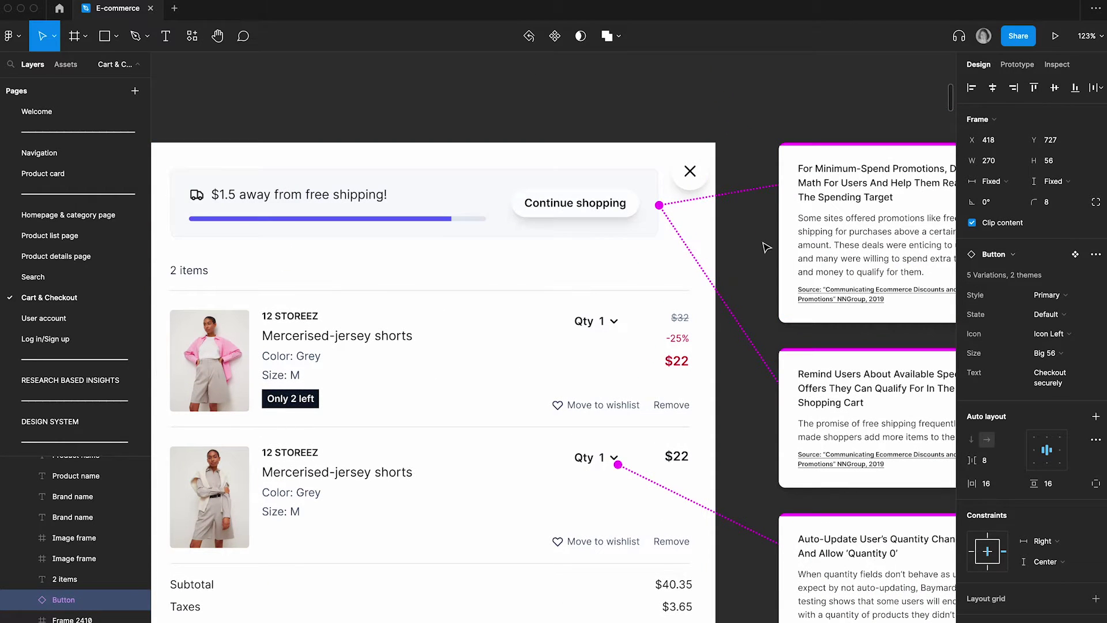
{"action": "scroll", "coordinate": [656, 203], "scroll_direction": "down", "scroll_amount": 5}
{"action": "scroll", "coordinate": [766, 272], "scroll_direction": "down", "scroll_amount": 5}
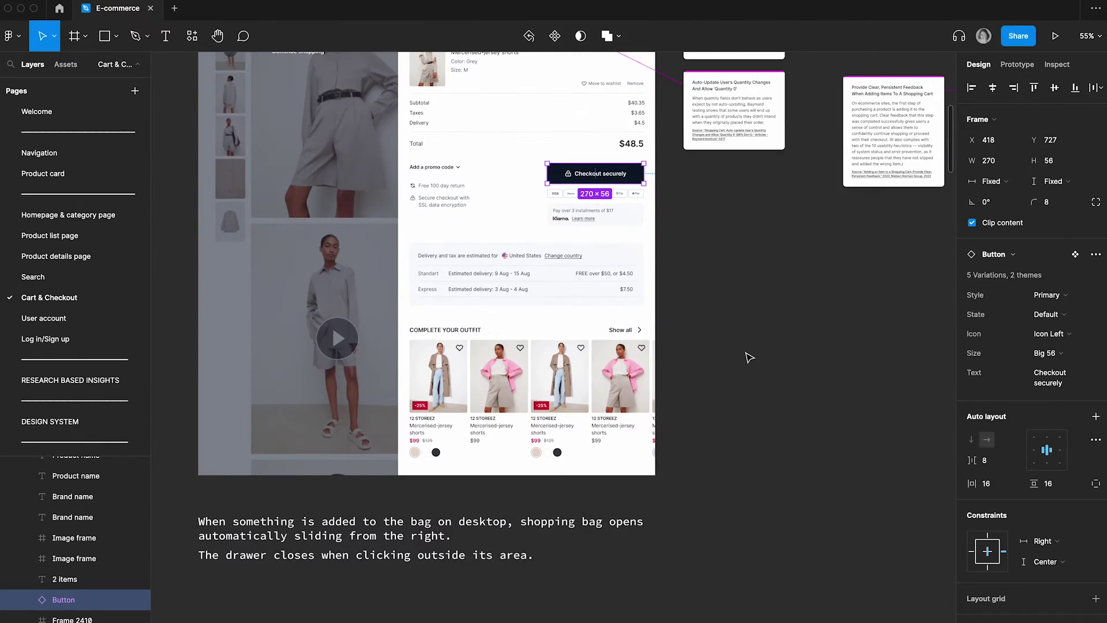
{"action": "scroll", "coordinate": [747, 356], "scroll_direction": "down", "scroll_amount": 5}
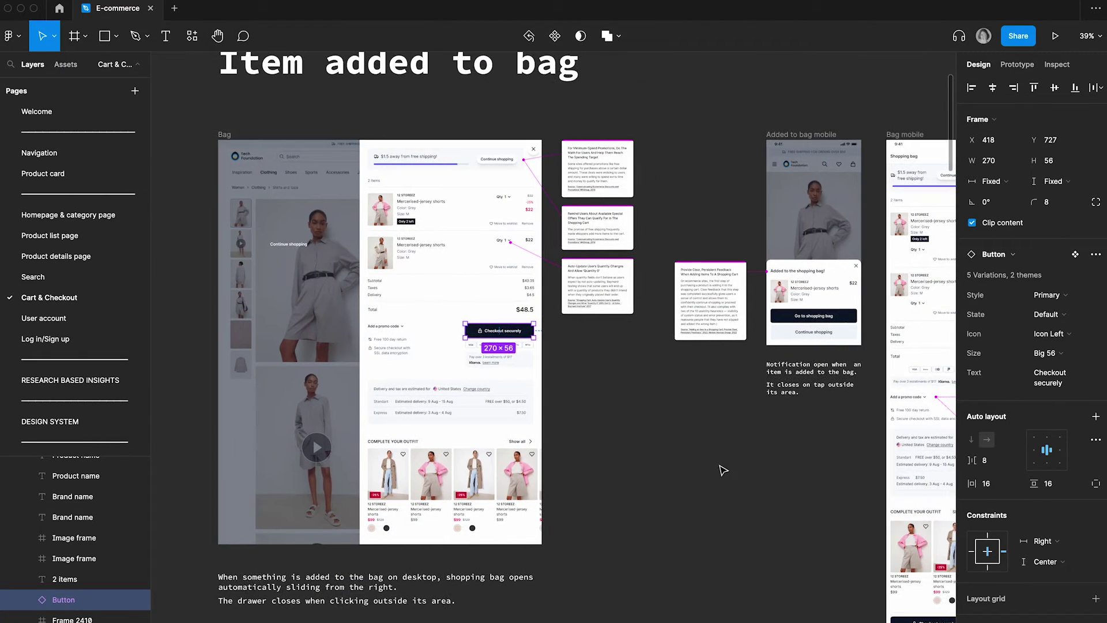
{"action": "left_click", "coordinate": [723, 470]}
{"action": "key", "text": "minus"}
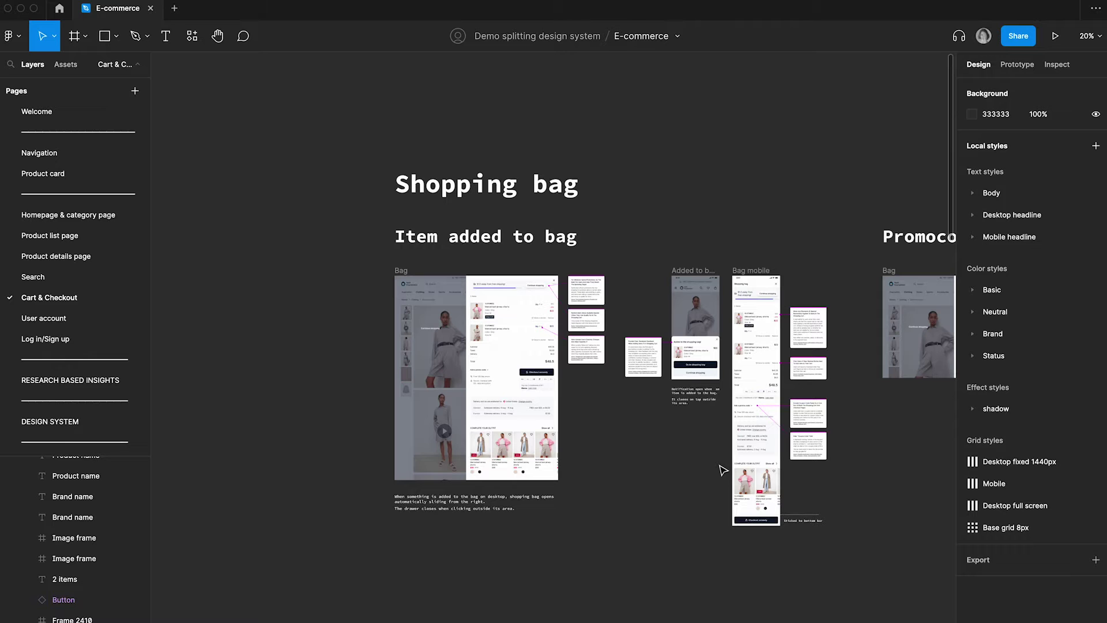
{"action": "scroll", "coordinate": [722, 470], "scroll_direction": "down", "scroll_amount": 2}
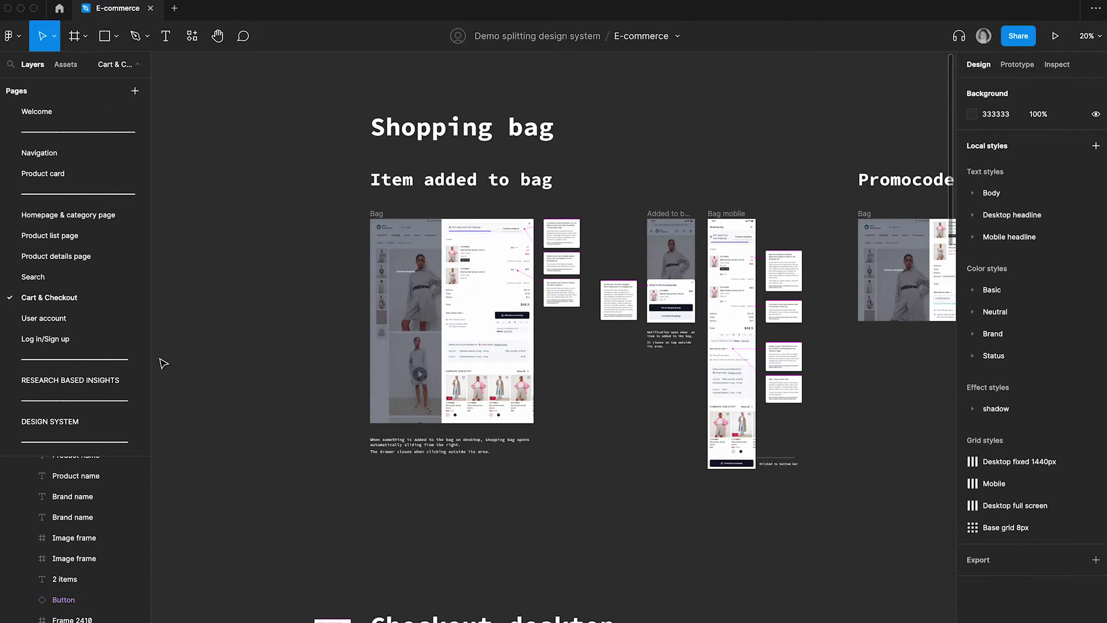
Review the Button component set on the DESIGN SYSTEM page as a whole frame
{"action": "left_click", "coordinate": [50, 403]}
{"action": "left_click", "coordinate": [51, 422]}
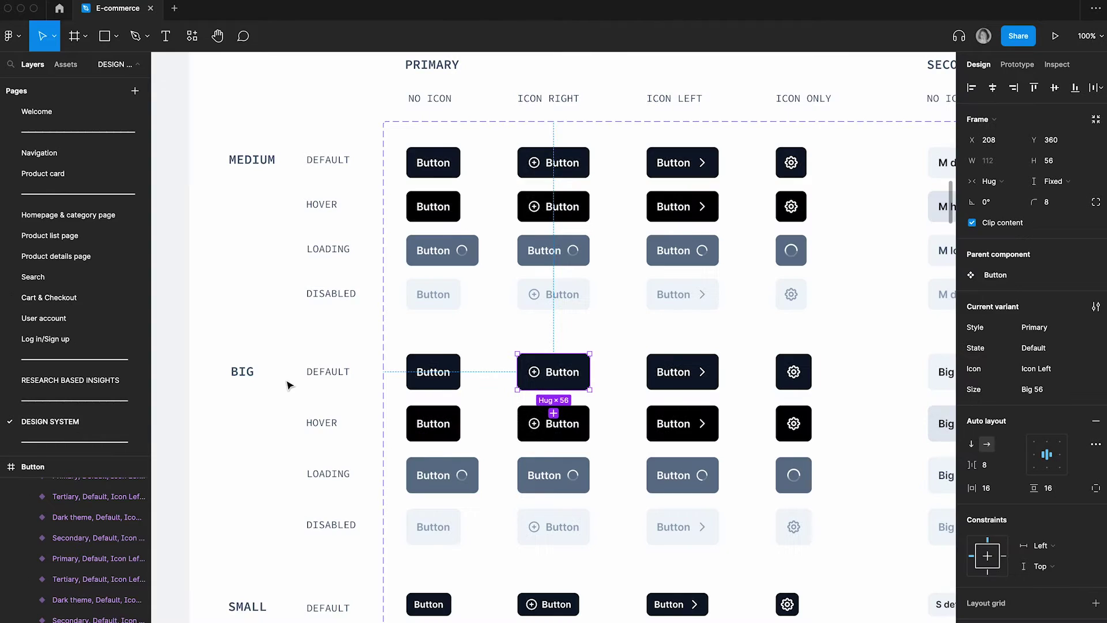
{"action": "scroll", "coordinate": [283, 453], "scroll_direction": "down", "scroll_amount": 5}
{"action": "scroll", "coordinate": [283, 460], "scroll_direction": "down", "scroll_amount": 4}
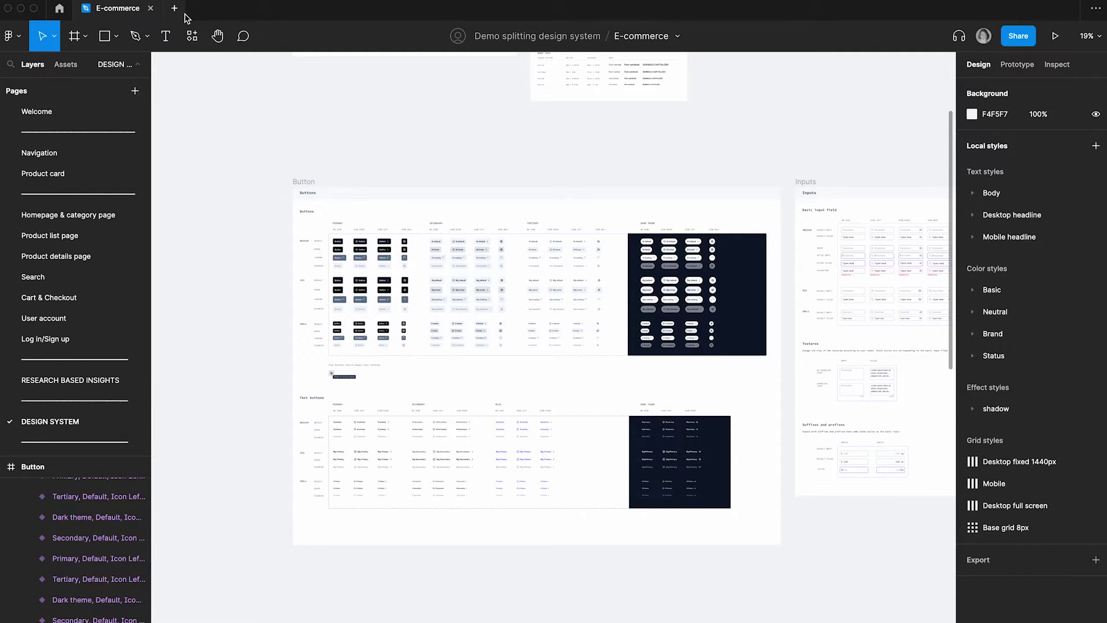
Create a new design file in the Demo splitting design system project
{"action": "left_click", "coordinate": [57, 13]}
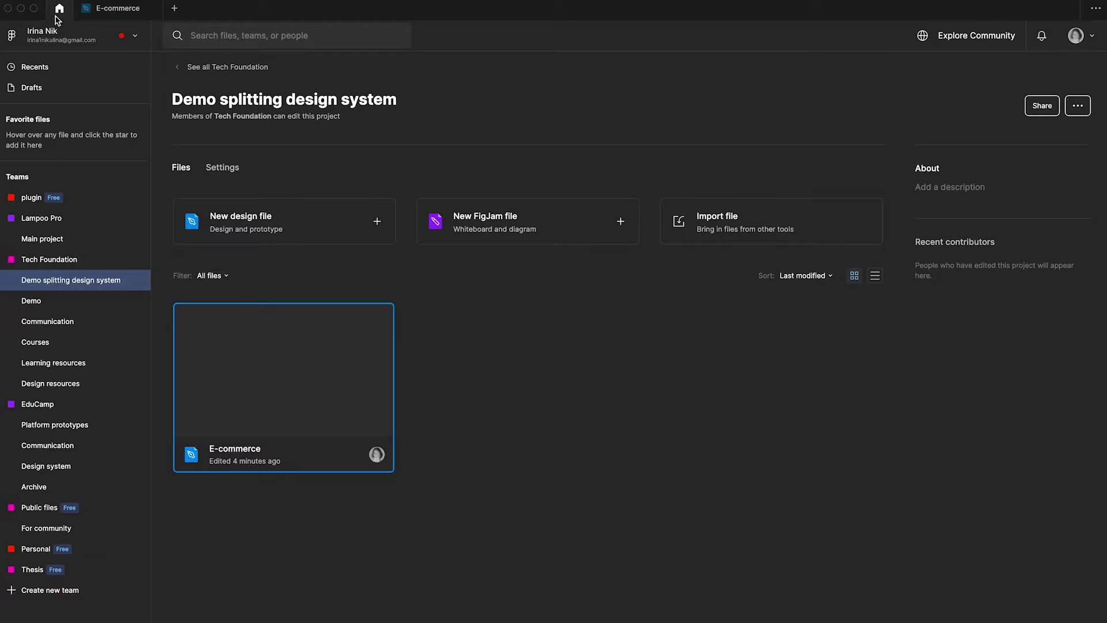
{"action": "left_click", "coordinate": [627, 571]}
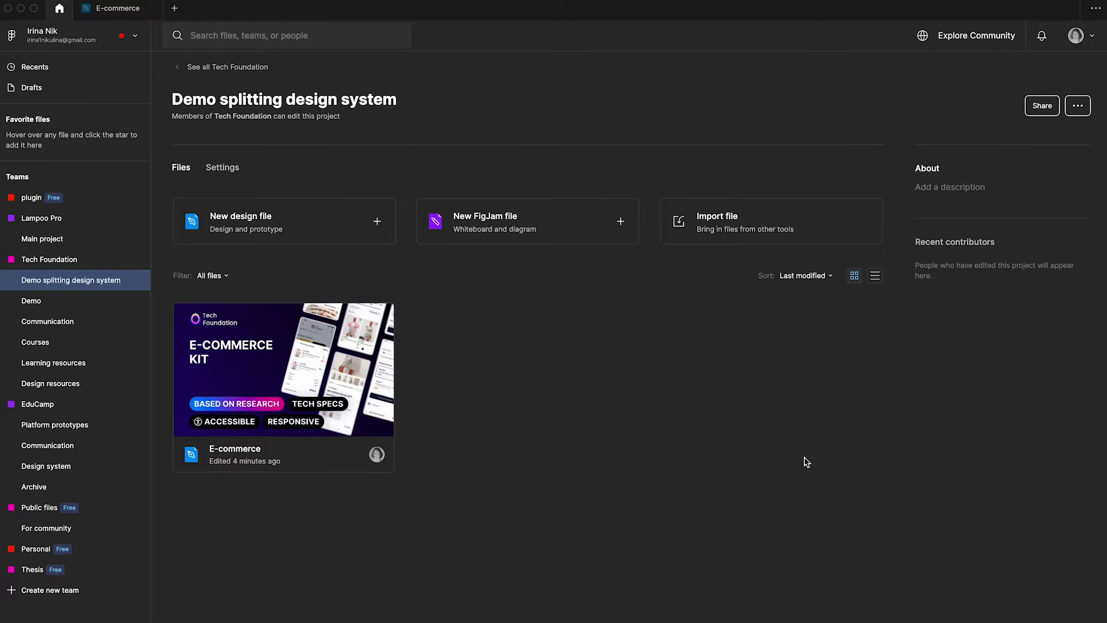
{"action": "left_click", "coordinate": [83, 92]}
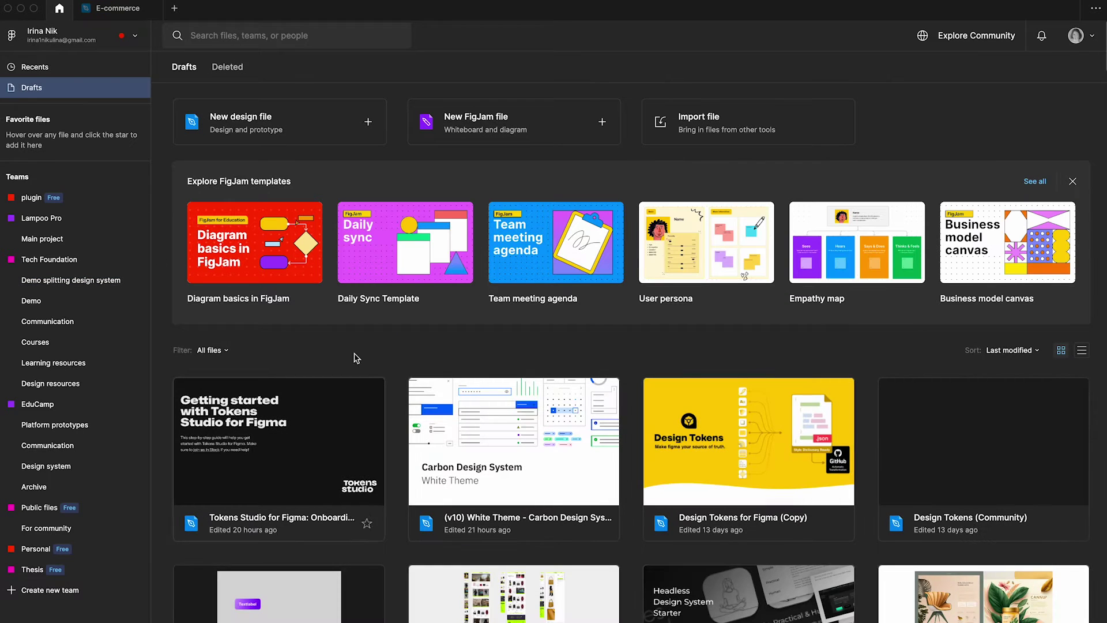
{"action": "left_click", "coordinate": [86, 283]}
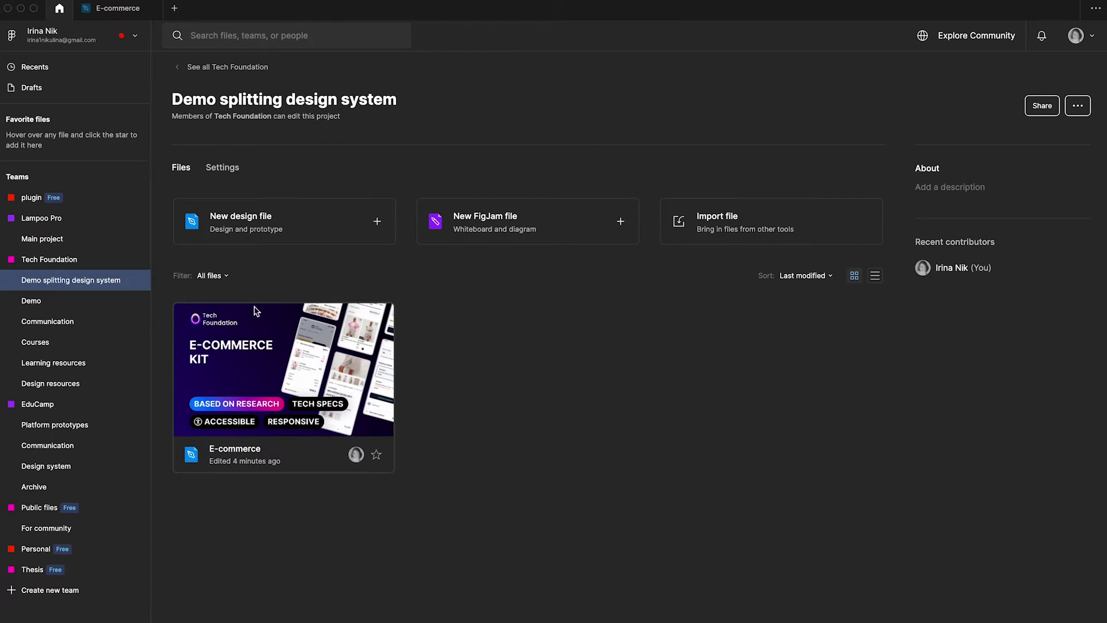
{"action": "left_click", "coordinate": [348, 241]}
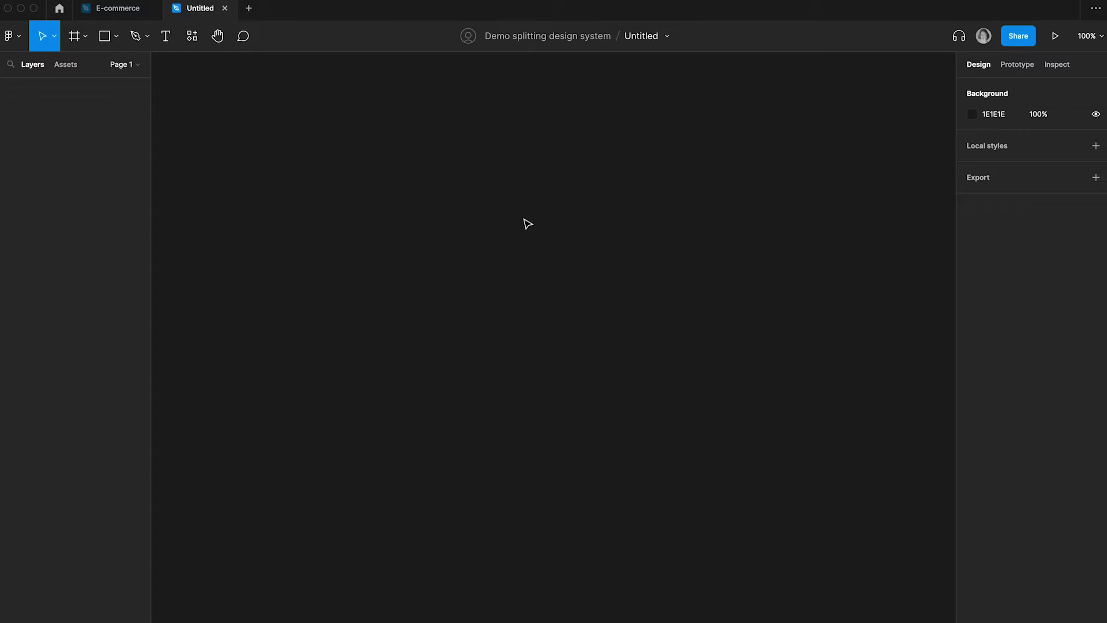
Rename the new file to Design transfer
{"action": "left_click", "coordinate": [638, 38]}
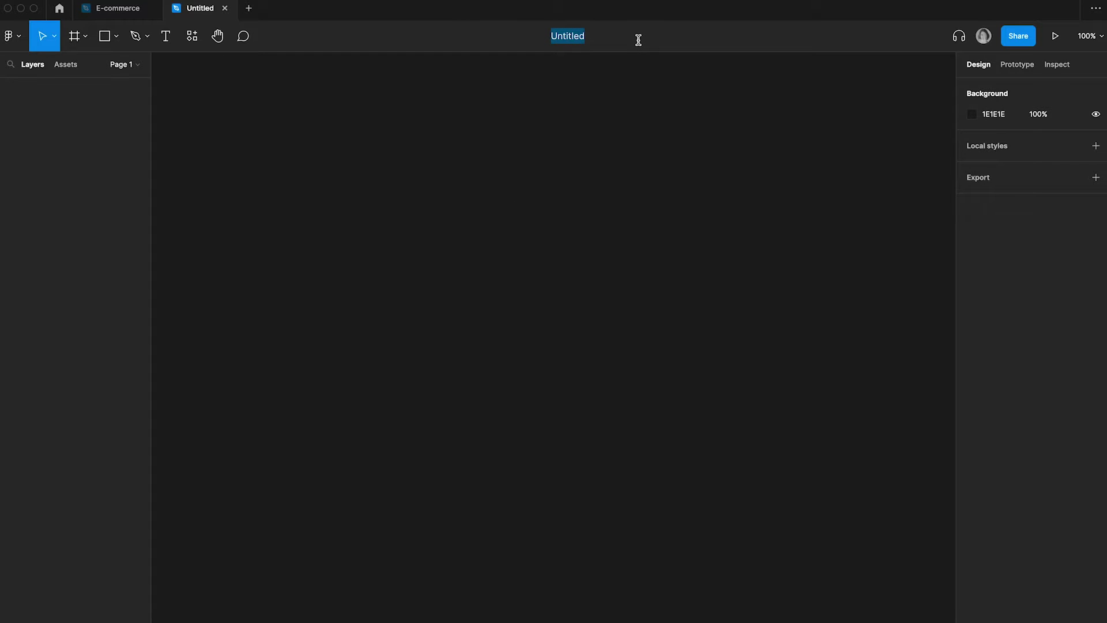
{"action": "type", "text": "Design transfer"}
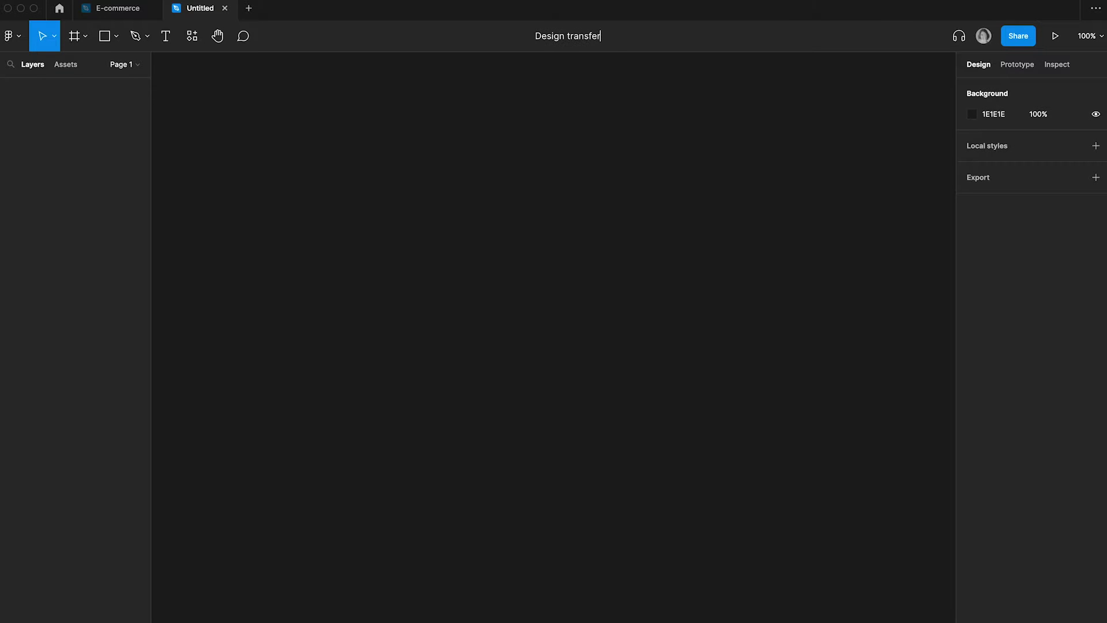
{"action": "key", "text": "Return"}
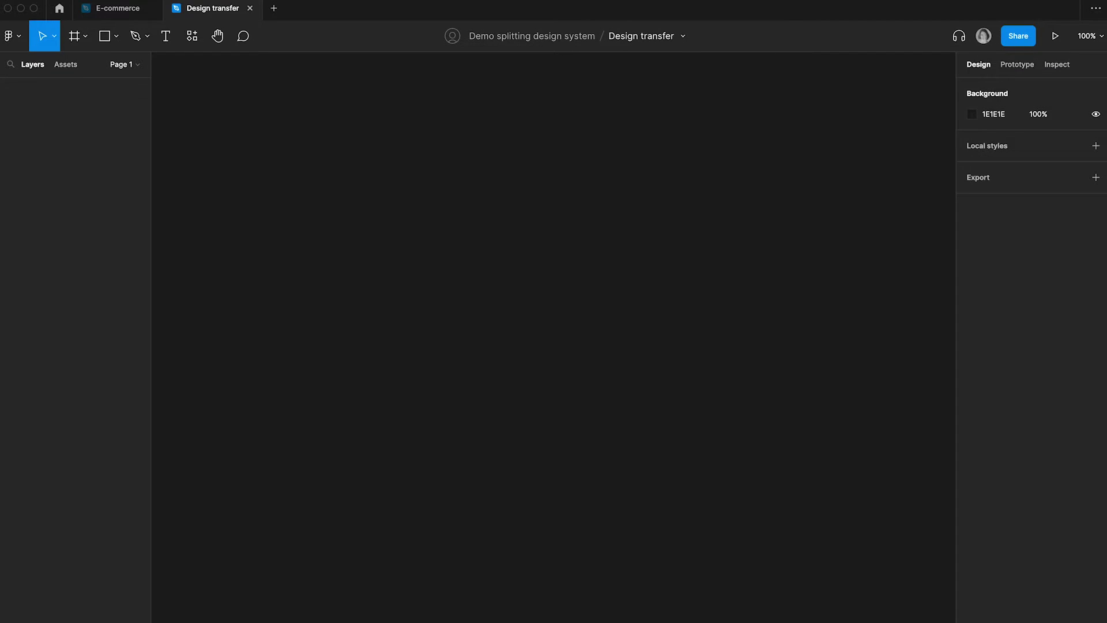
Switch to the E-commerce file and review the Button frame on the DESIGN SYSTEM page and the screens on the Homepage & category page
{"action": "left_click", "coordinate": [101, 8]}
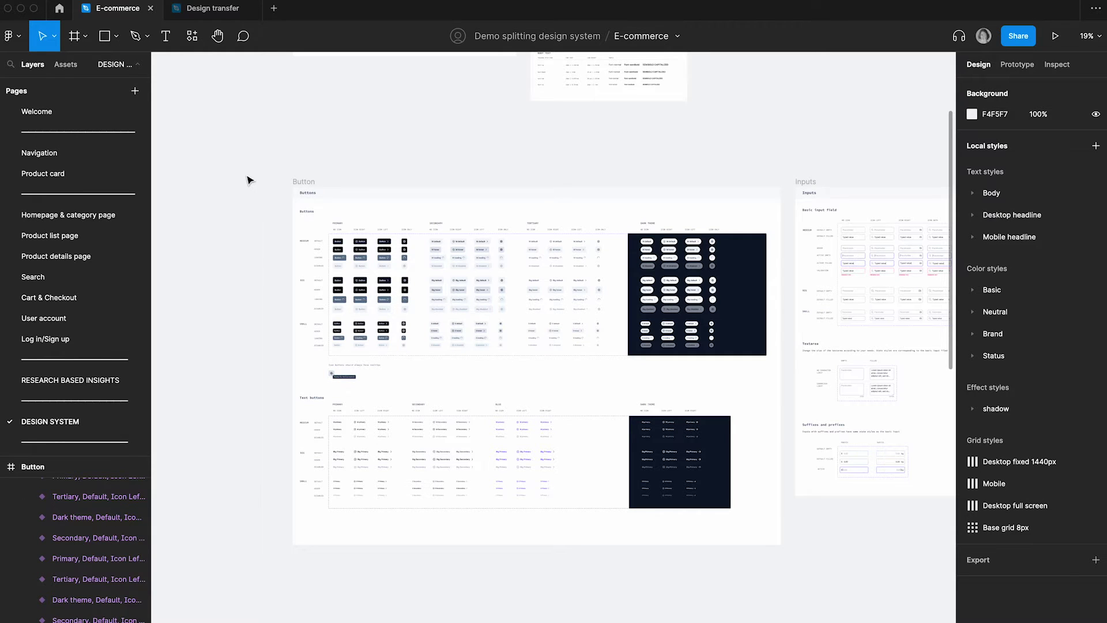
{"action": "left_click_drag", "start_coordinate": [238, 166], "coordinate": [799, 583]}
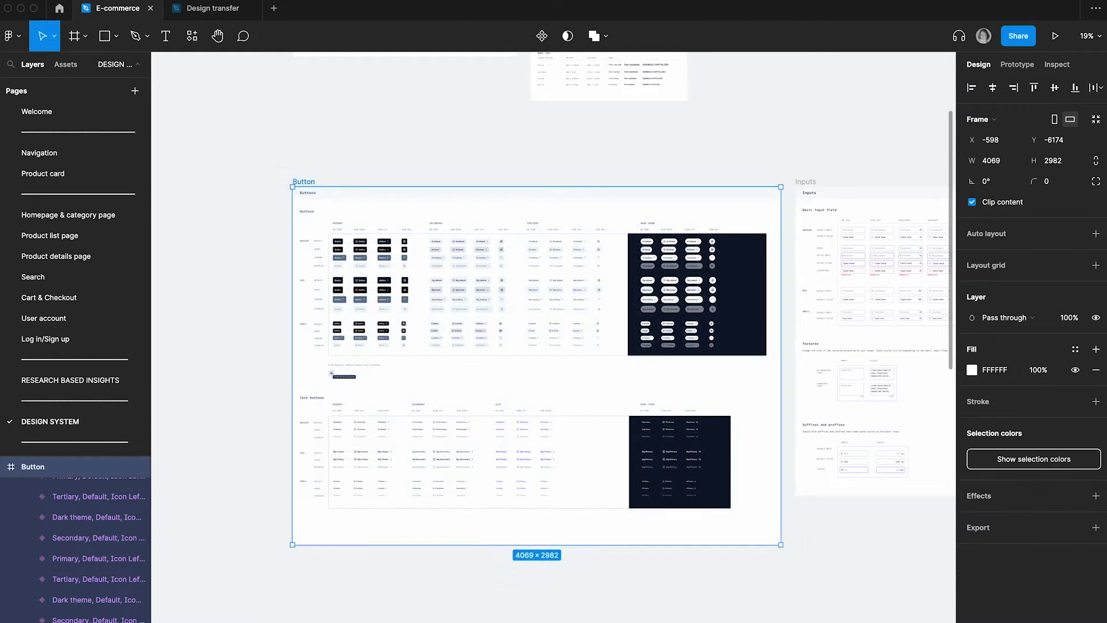
{"action": "left_click", "coordinate": [196, 245]}
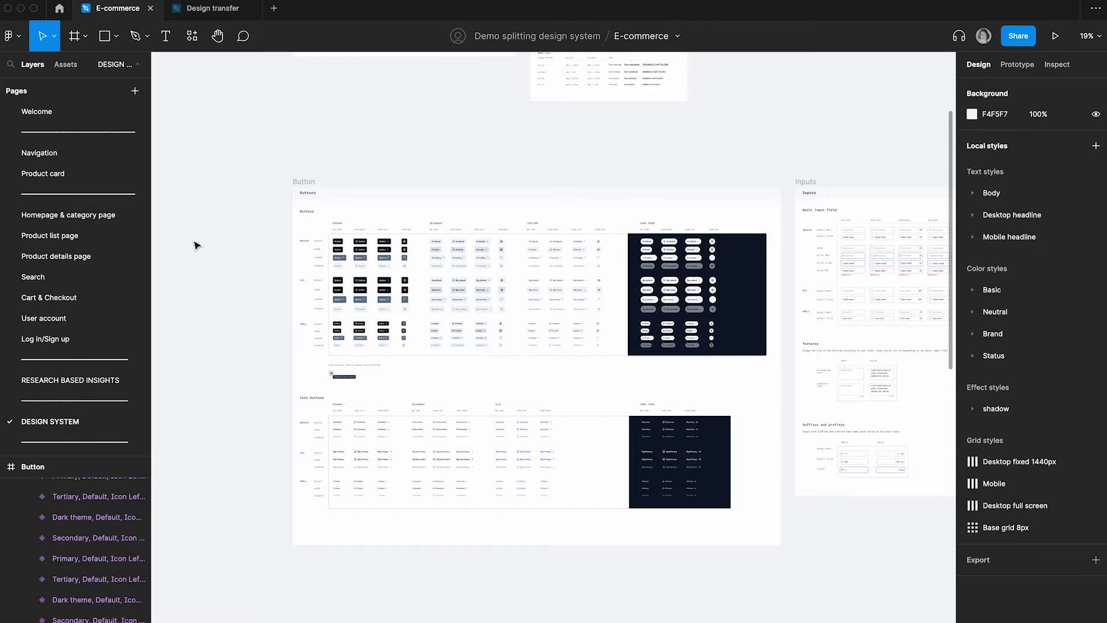
{"action": "left_click", "coordinate": [60, 218]}
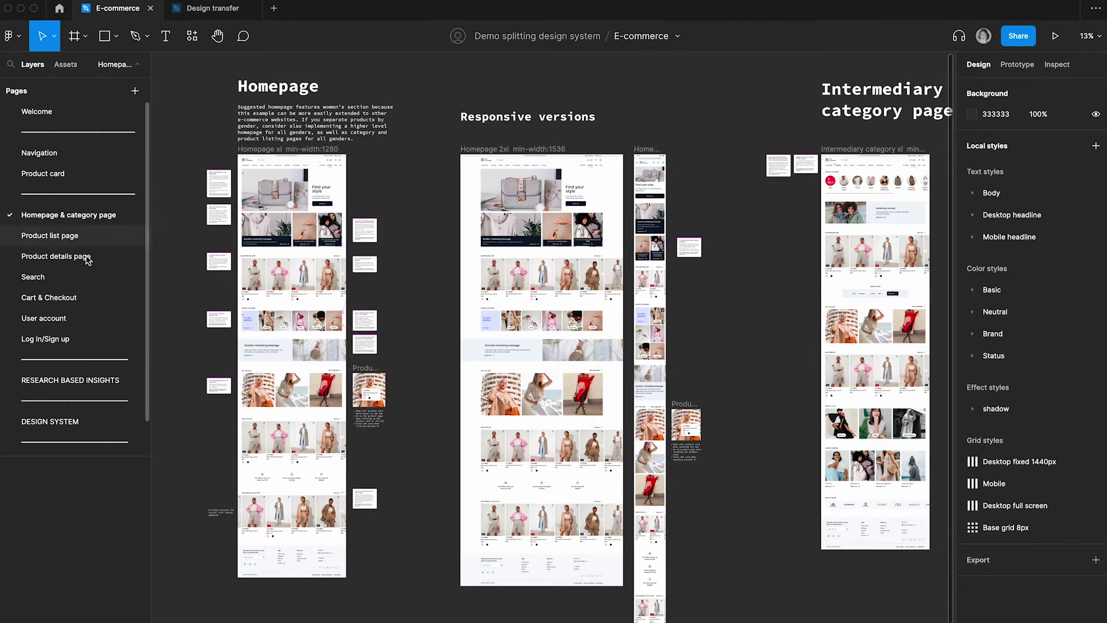
{"action": "left_click", "coordinate": [80, 424]}
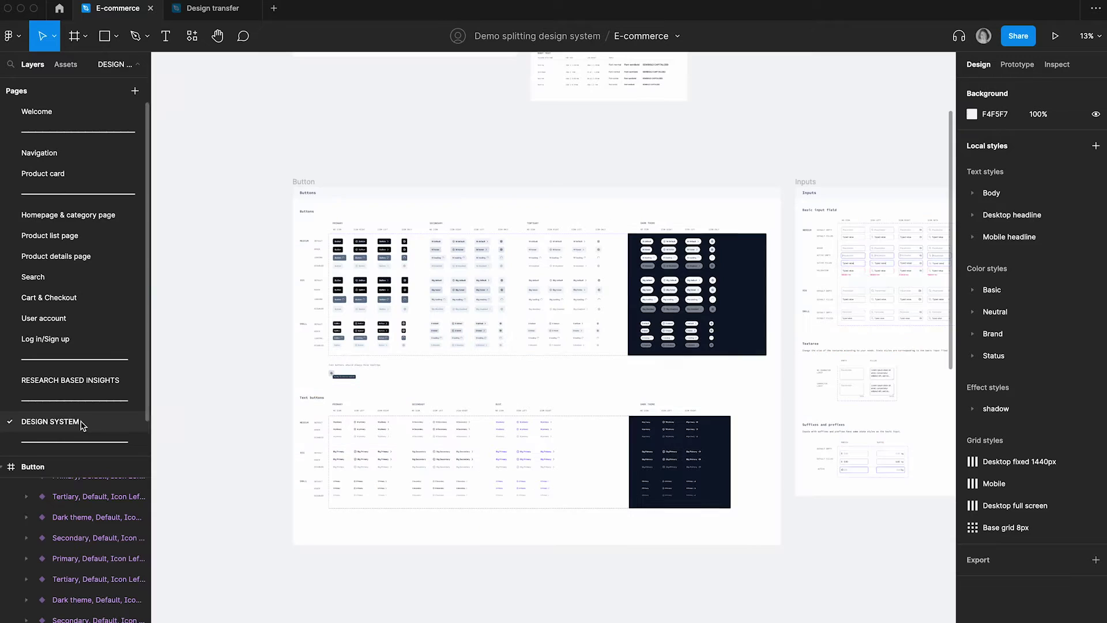
{"action": "left_click", "coordinate": [91, 216]}
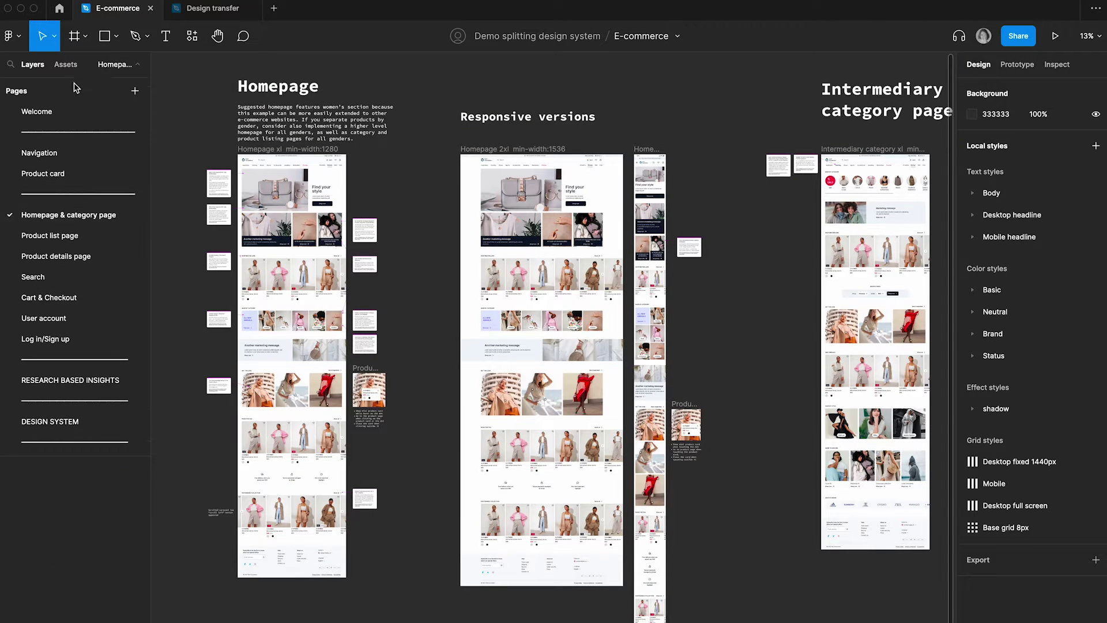
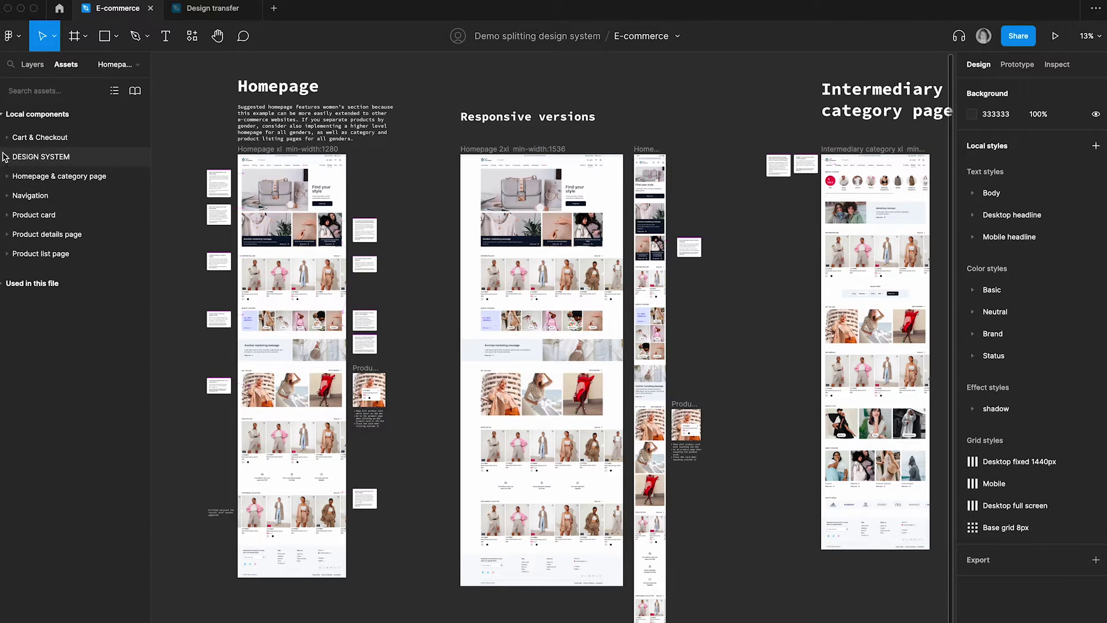
Review the local DESIGN SYSTEM components for Accordions and Avatars and the Body, Desktop headline and Mobile headline text styles
{"action": "left_click", "coordinate": [8, 158]}
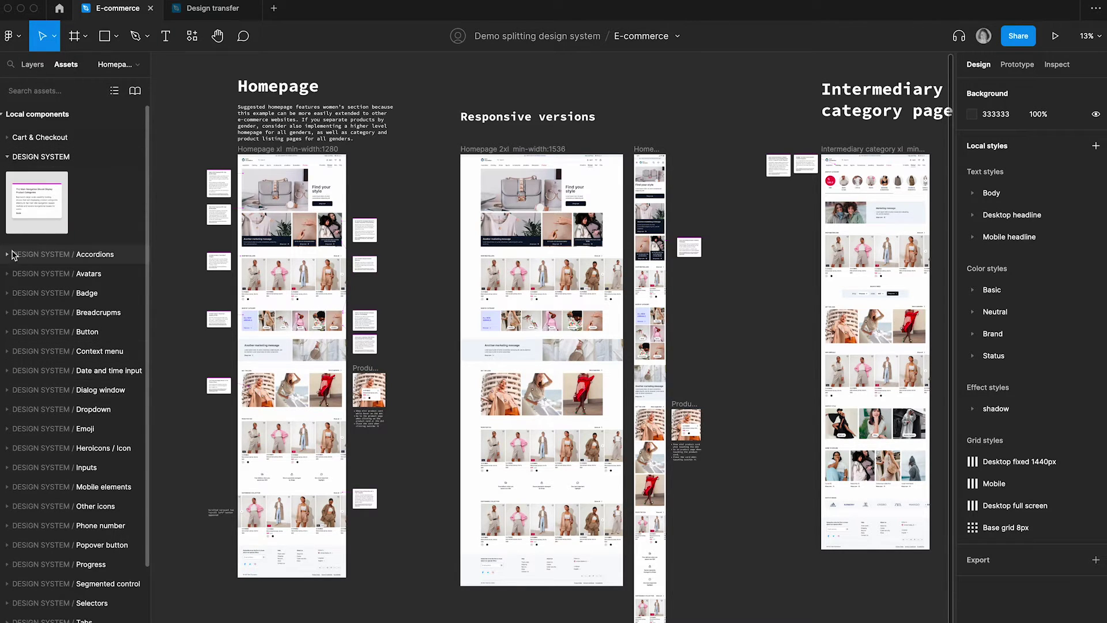
{"action": "left_click", "coordinate": [8, 255]}
{"action": "left_click", "coordinate": [7, 426]}
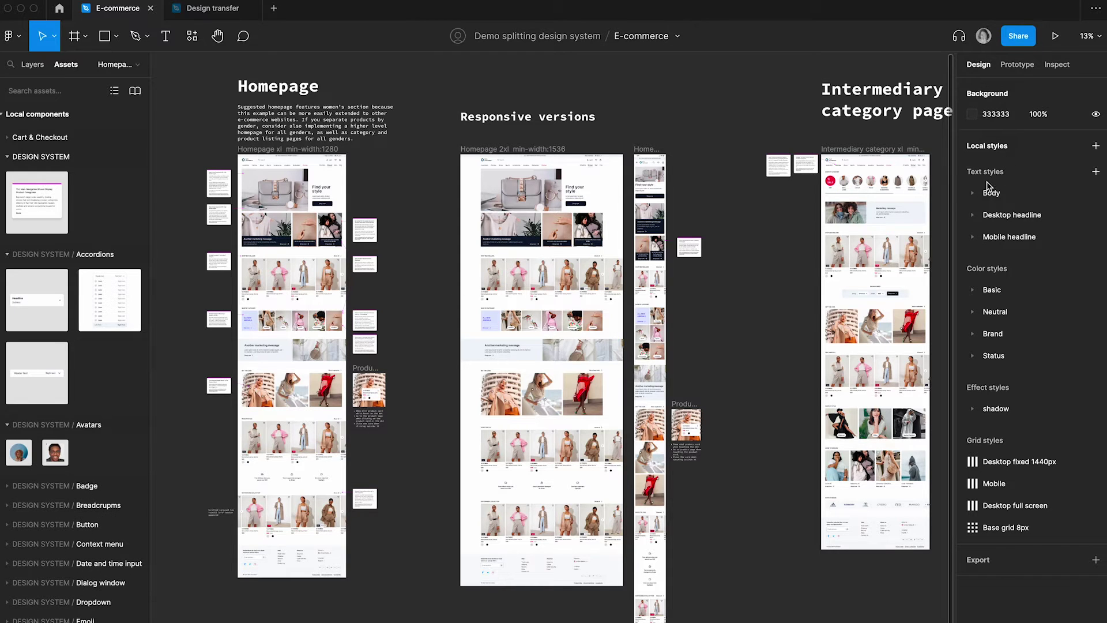
{"action": "left_click", "coordinate": [973, 194]}
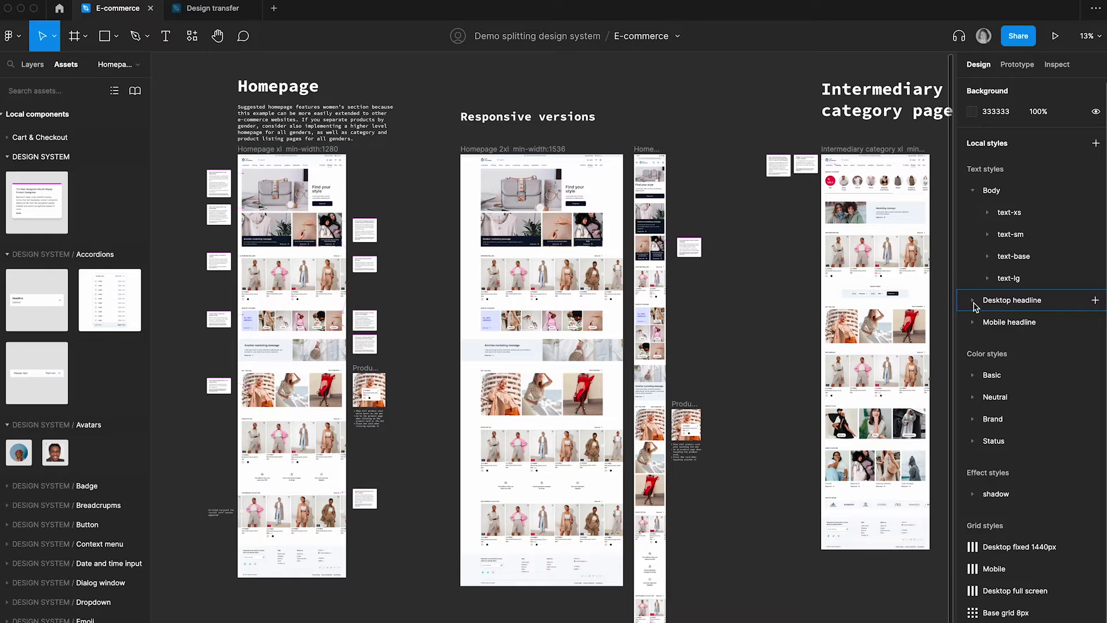
{"action": "left_click", "coordinate": [974, 302]}
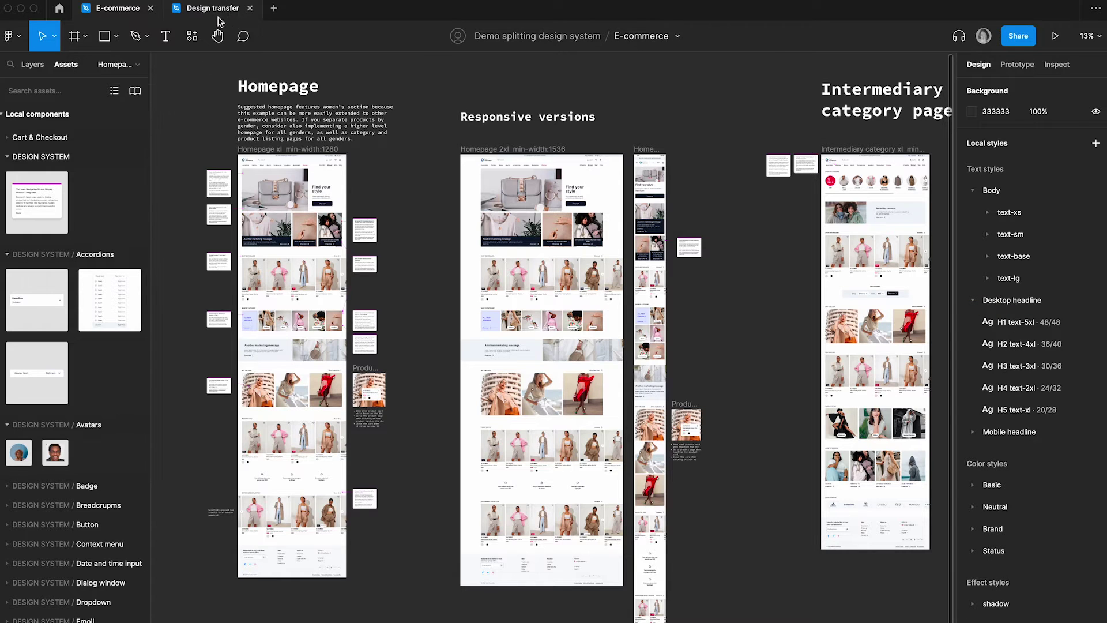
{"action": "scroll", "coordinate": [961, 398], "scroll_direction": "down", "scroll_amount": 3}
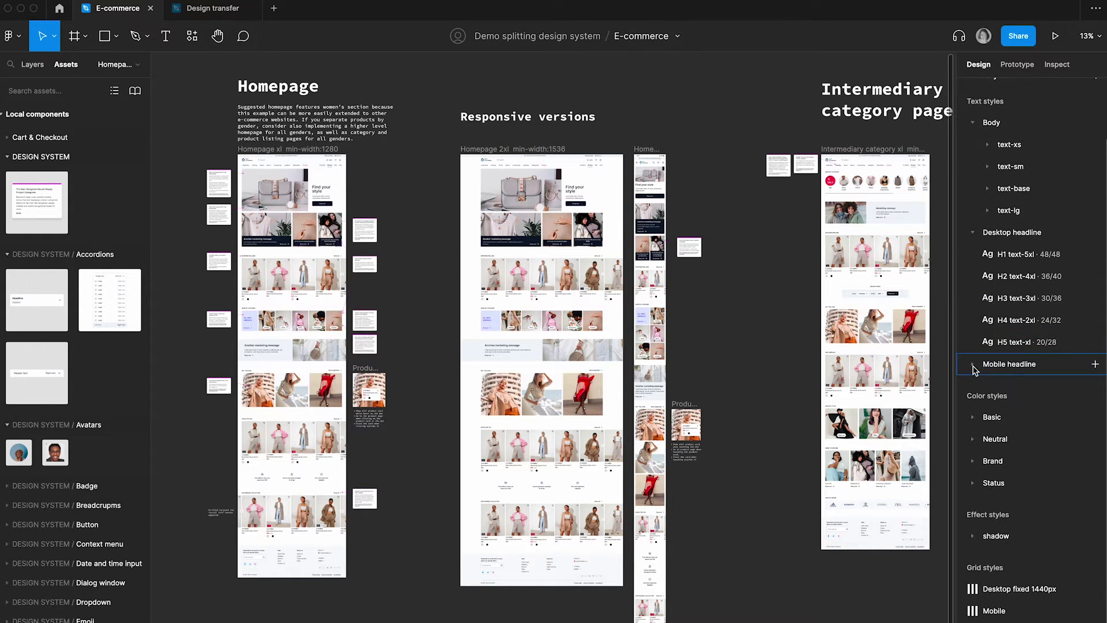
{"action": "left_click", "coordinate": [974, 364]}
{"action": "scroll", "coordinate": [1004, 415], "scroll_direction": "down", "scroll_amount": 5}
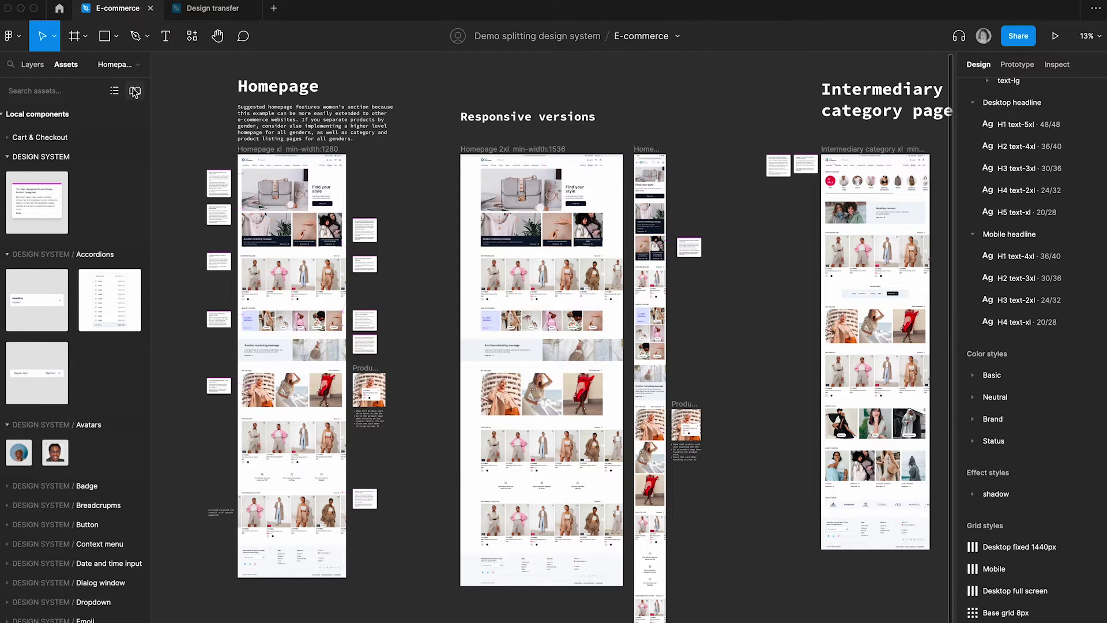
Rename the E-commerce file to E-commerce design system
{"action": "left_click", "coordinate": [135, 92]}
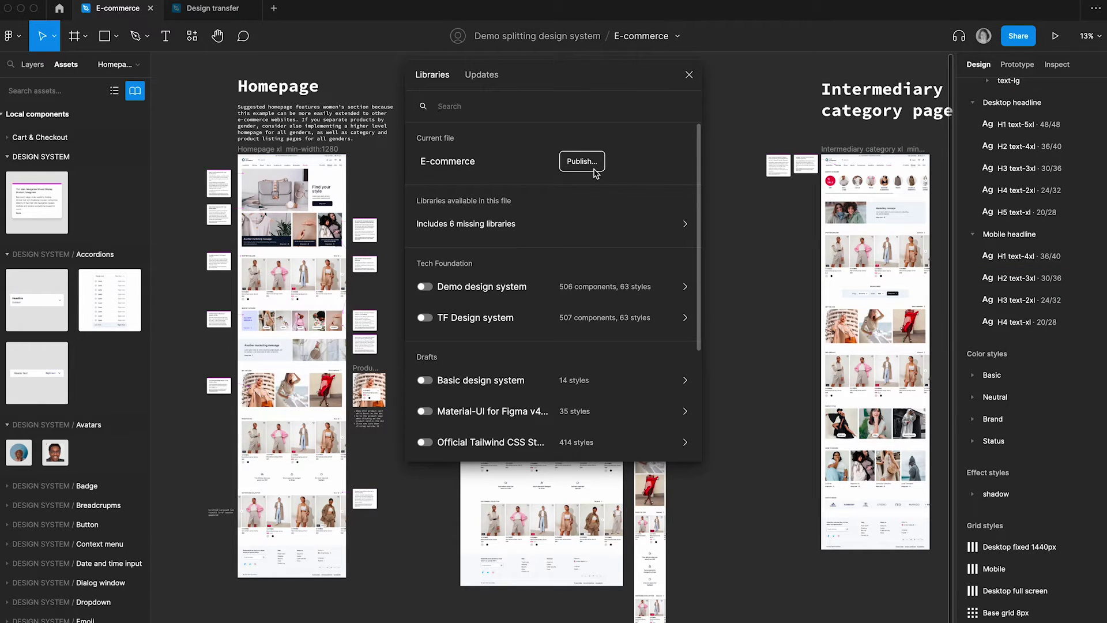
{"action": "left_click", "coordinate": [689, 75]}
{"action": "left_click", "coordinate": [644, 36]}
{"action": "key", "text": "Right"}
{"action": "type", "text": "design system"}
{"action": "key", "text": "Return"}
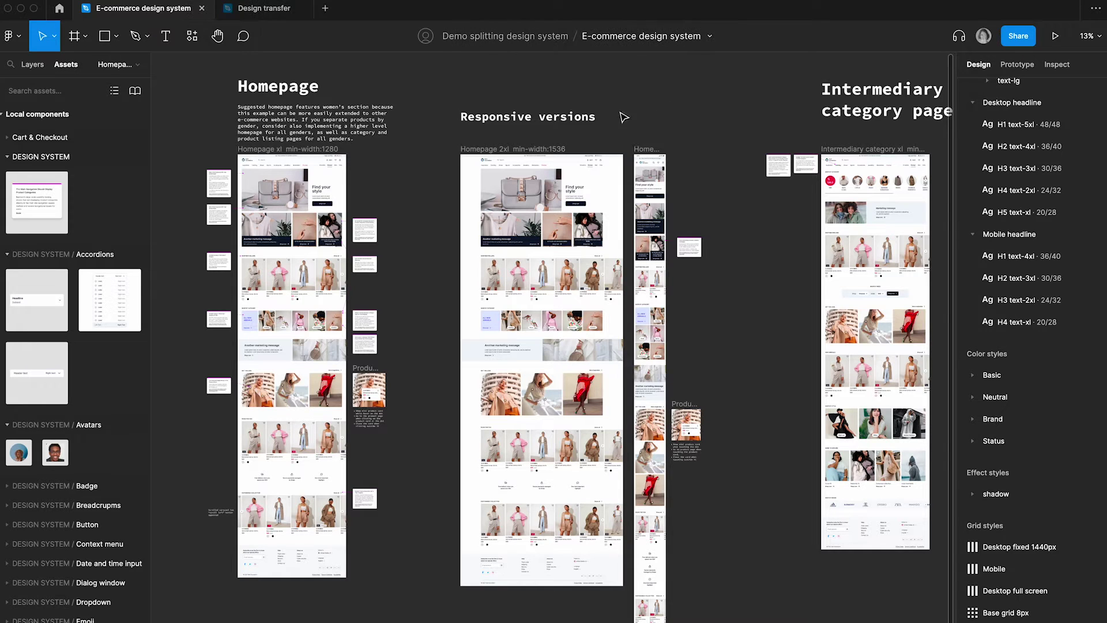
Publish the E-commerce design system file as a library with all changed styles and components included
{"action": "left_click", "coordinate": [136, 91]}
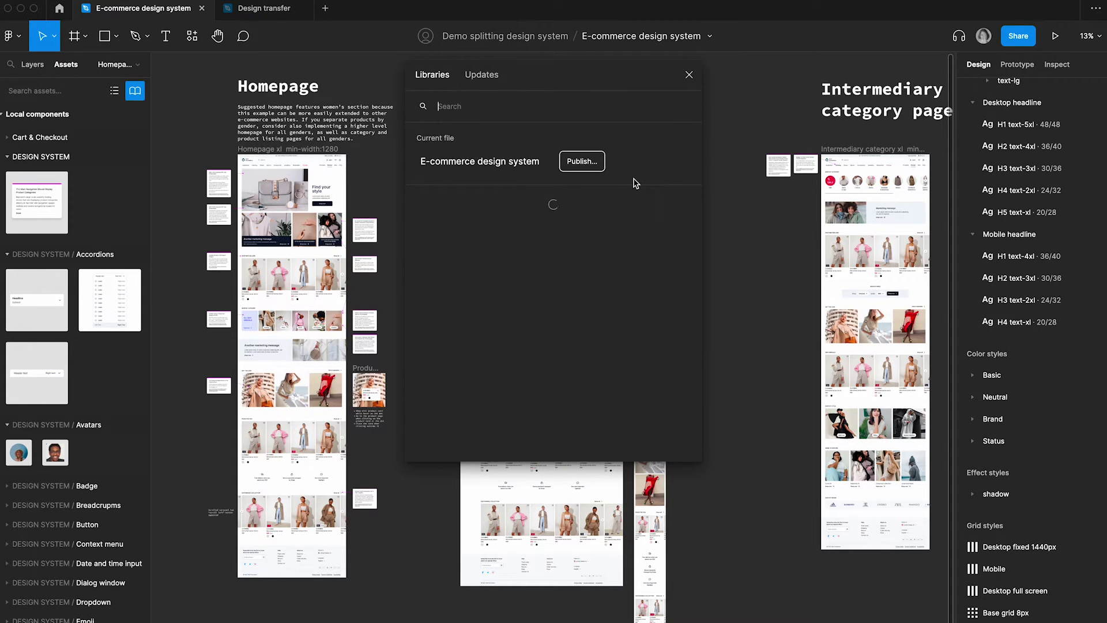
{"action": "left_click", "coordinate": [583, 162]}
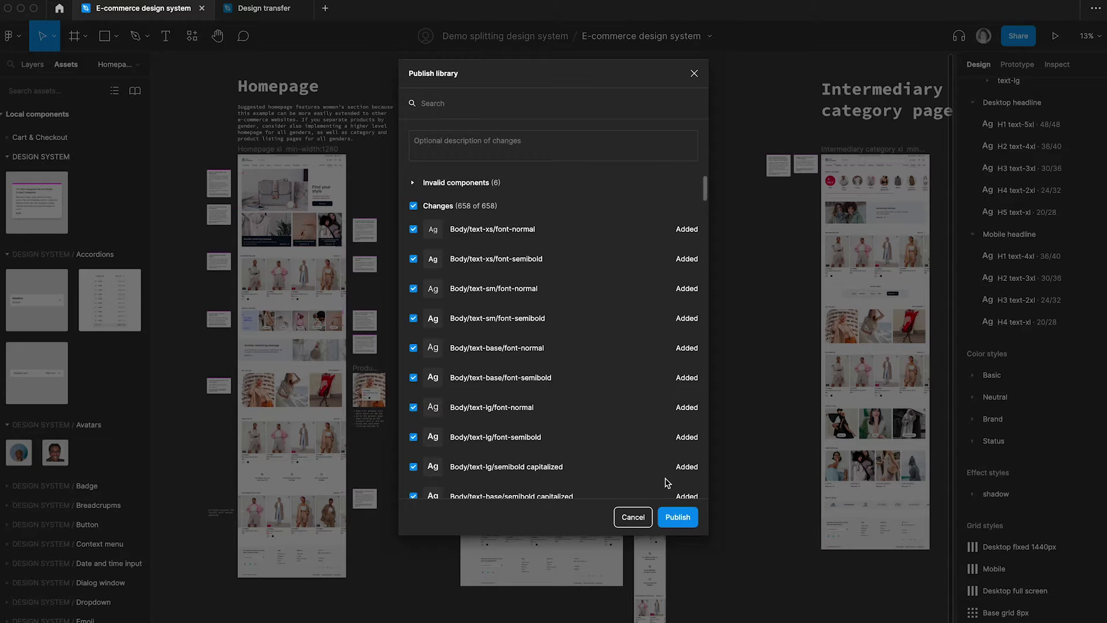
{"action": "left_click", "coordinate": [679, 518]}
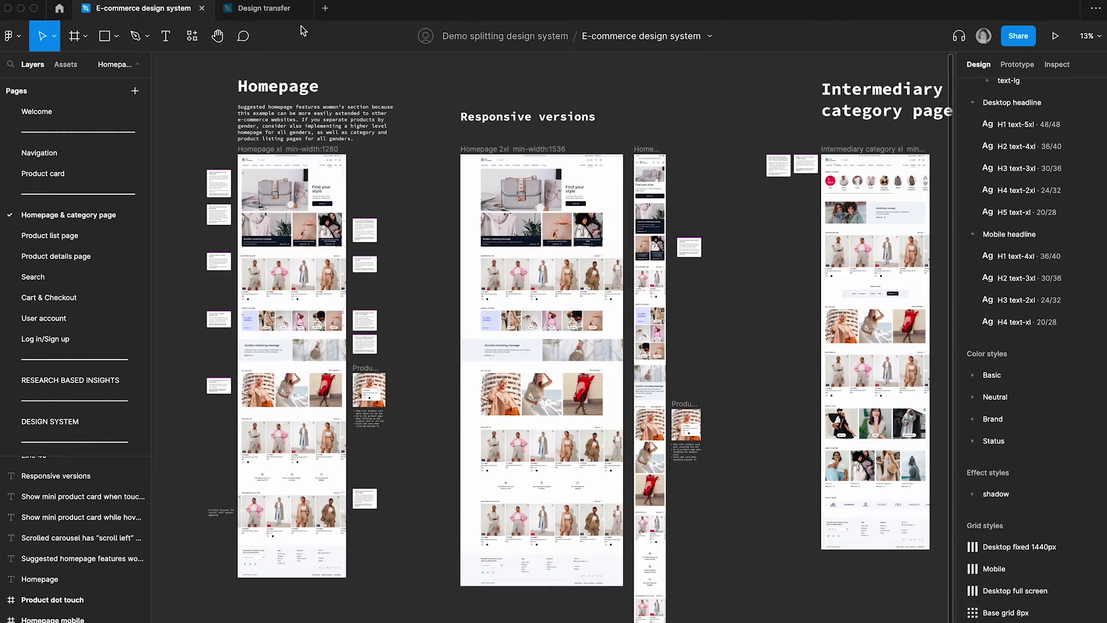
Enable the E-commerce design system library in the Design transfer file
{"action": "left_click", "coordinate": [267, 9]}
{"action": "left_click", "coordinate": [73, 66]}
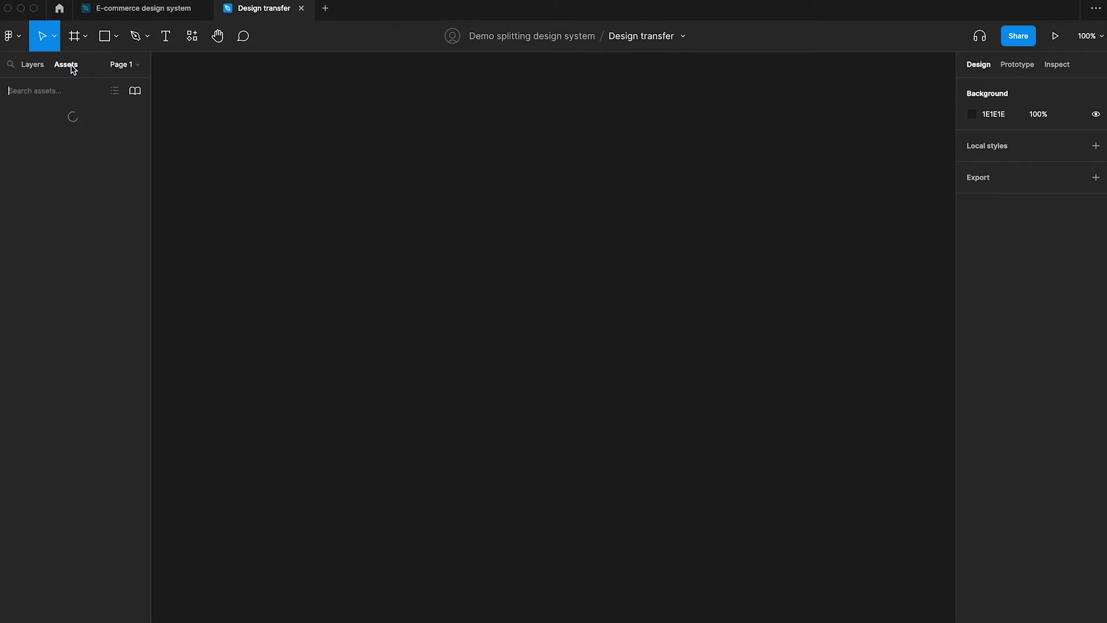
{"action": "left_click", "coordinate": [135, 92]}
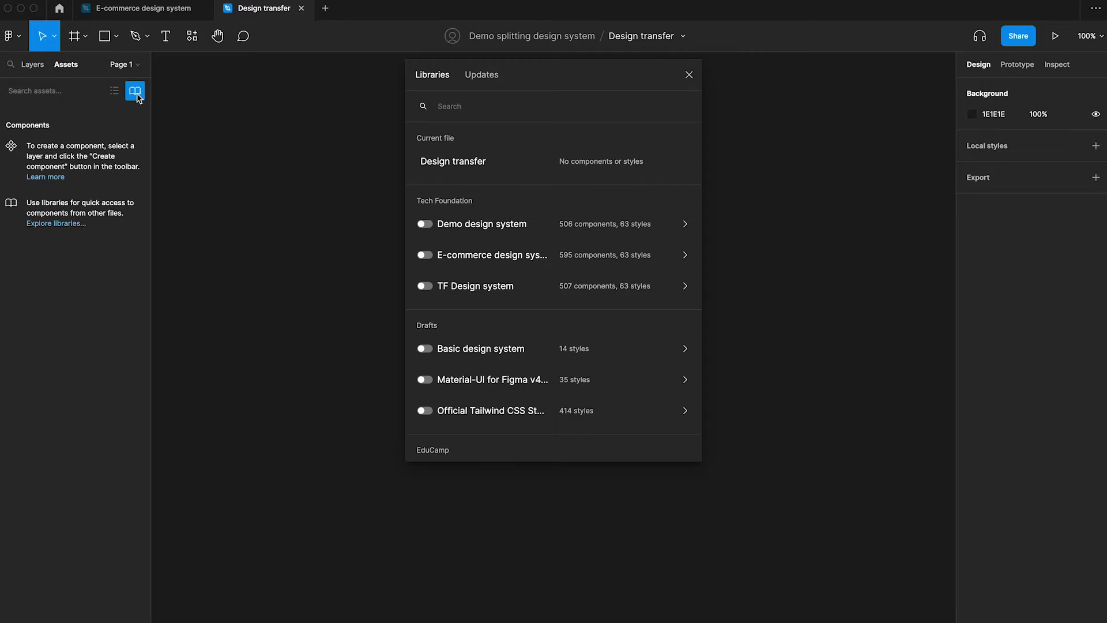
{"action": "scroll", "coordinate": [559, 265], "scroll_direction": "down", "scroll_amount": 1}
{"action": "scroll", "coordinate": [554, 268], "scroll_direction": "up", "scroll_amount": 1}
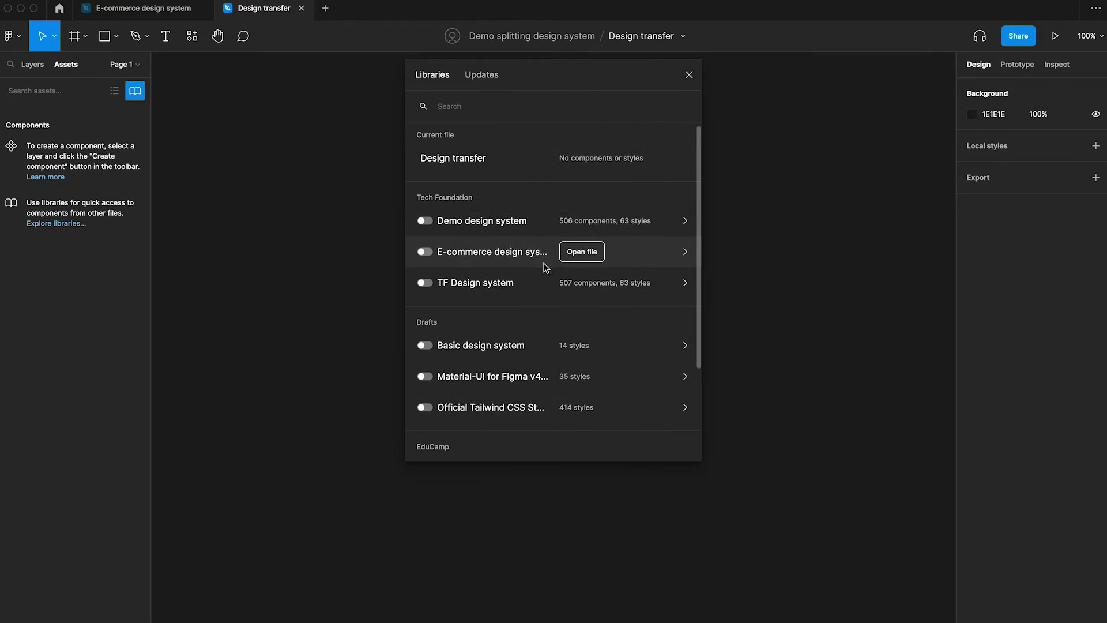
{"action": "left_click", "coordinate": [425, 252]}
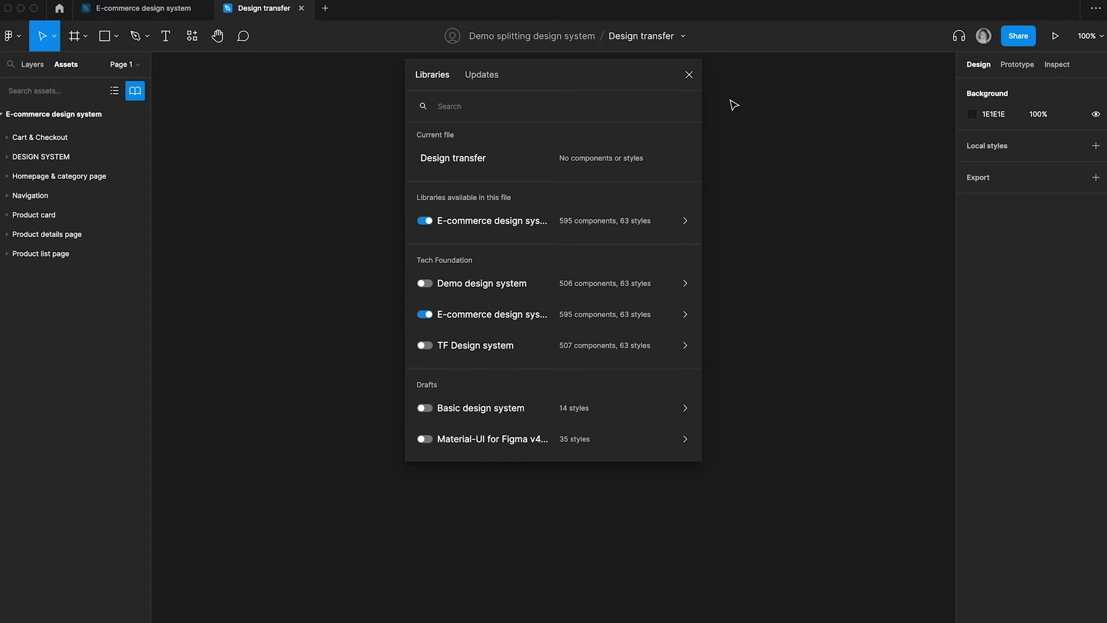
{"action": "left_click", "coordinate": [689, 75]}
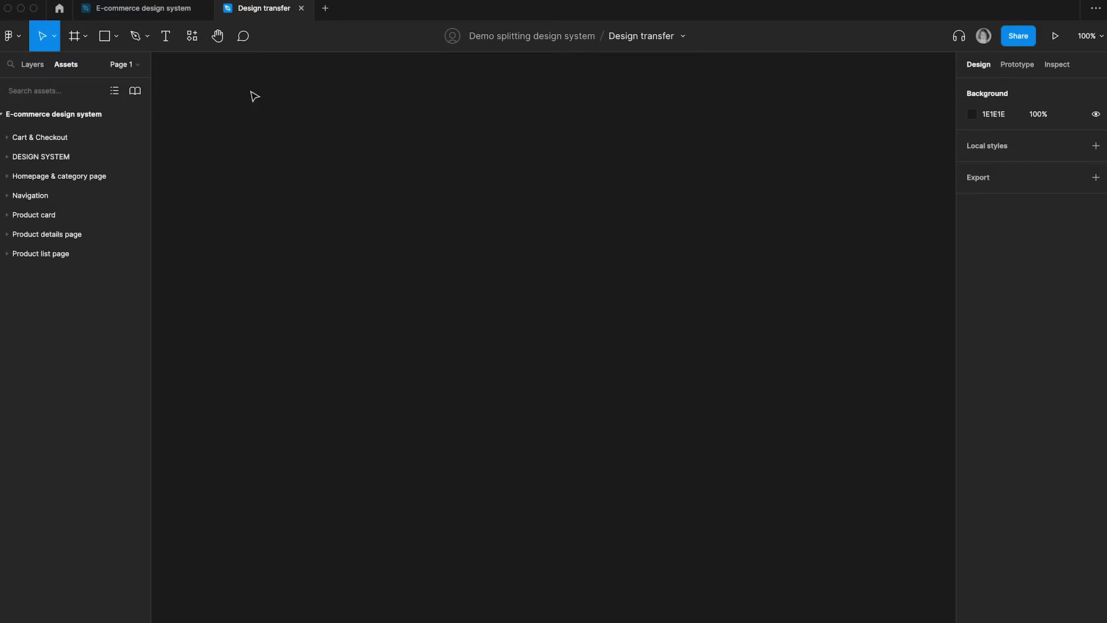
Rename Page 1 in the Design transfer file to Navigation, copying the page name from the E-commerce design system file
{"action": "left_click", "coordinate": [36, 68]}
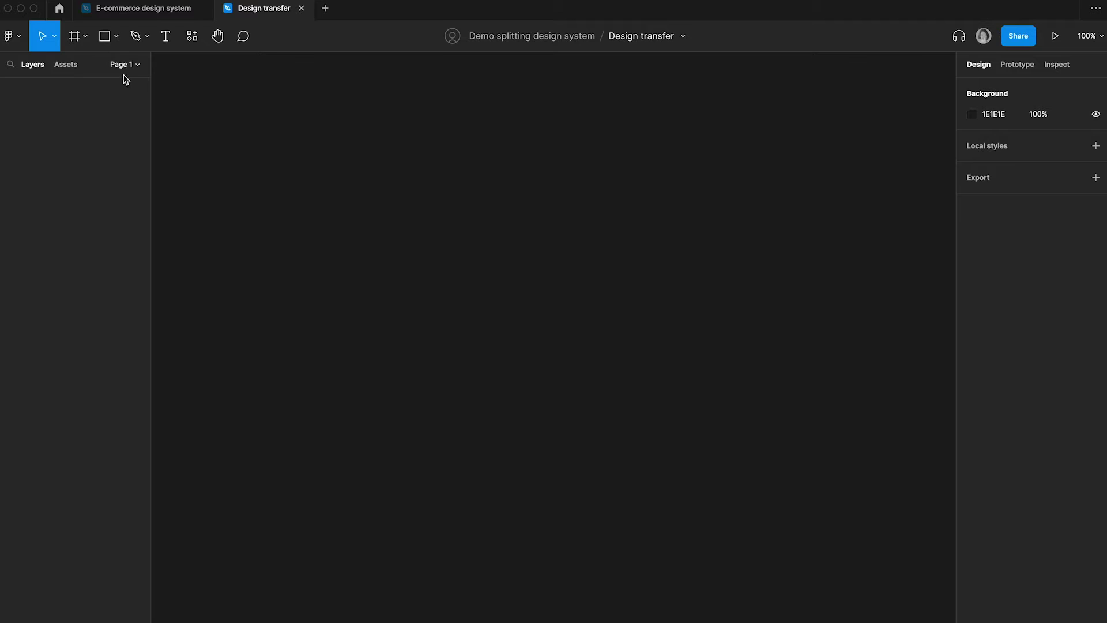
{"action": "left_click", "coordinate": [151, 11]}
{"action": "double_click", "coordinate": [37, 153]}
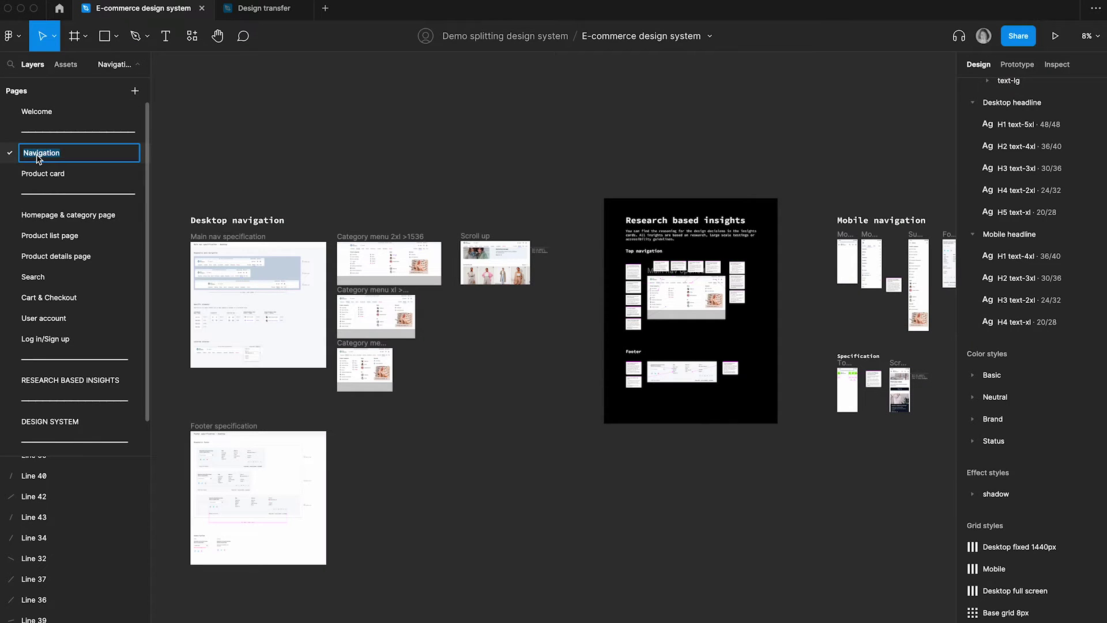
{"action": "left_click", "coordinate": [248, 8]}
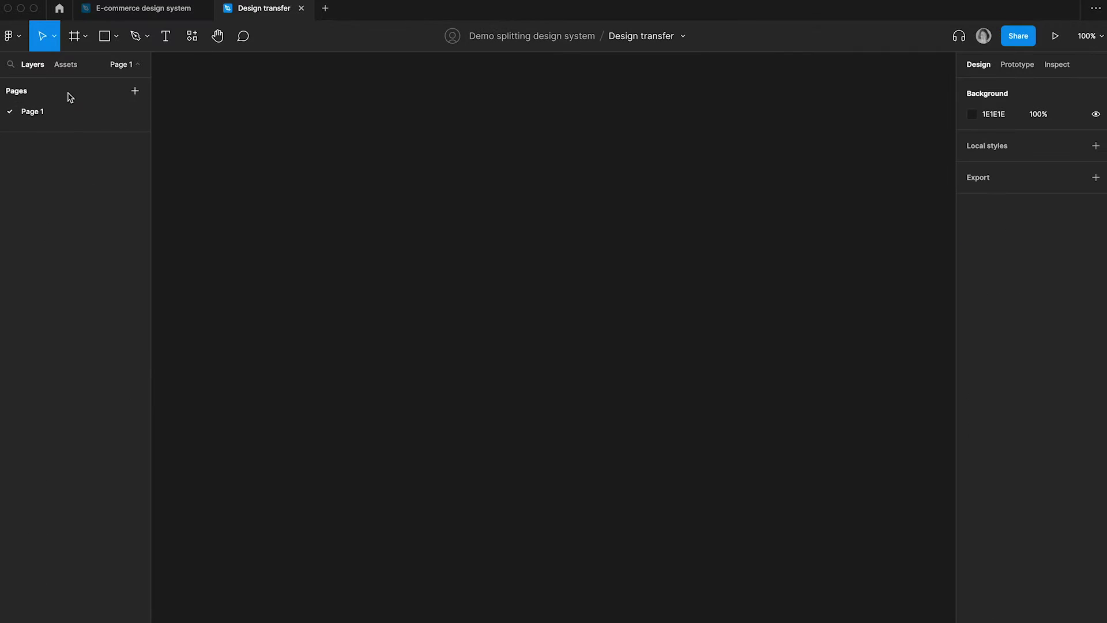
{"action": "double_click", "coordinate": [41, 113]}
{"action": "key", "text": "Return"}
Copy the desktop, insights and mobile content from the source Navigation page into Design transfer's Navigation page, and enlarge the page list area
{"action": "left_click", "coordinate": [144, 8]}
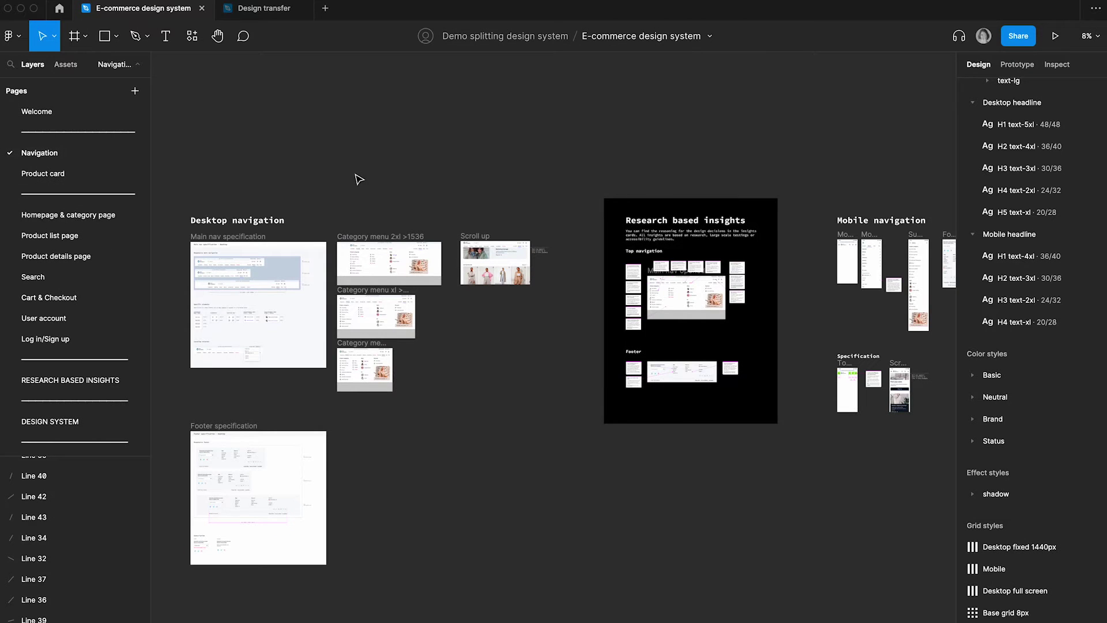
{"action": "scroll", "coordinate": [351, 186], "scroll_direction": "down", "scroll_amount": 3}
{"action": "left_click_drag", "start_coordinate": [197, 149], "coordinate": [727, 546]}
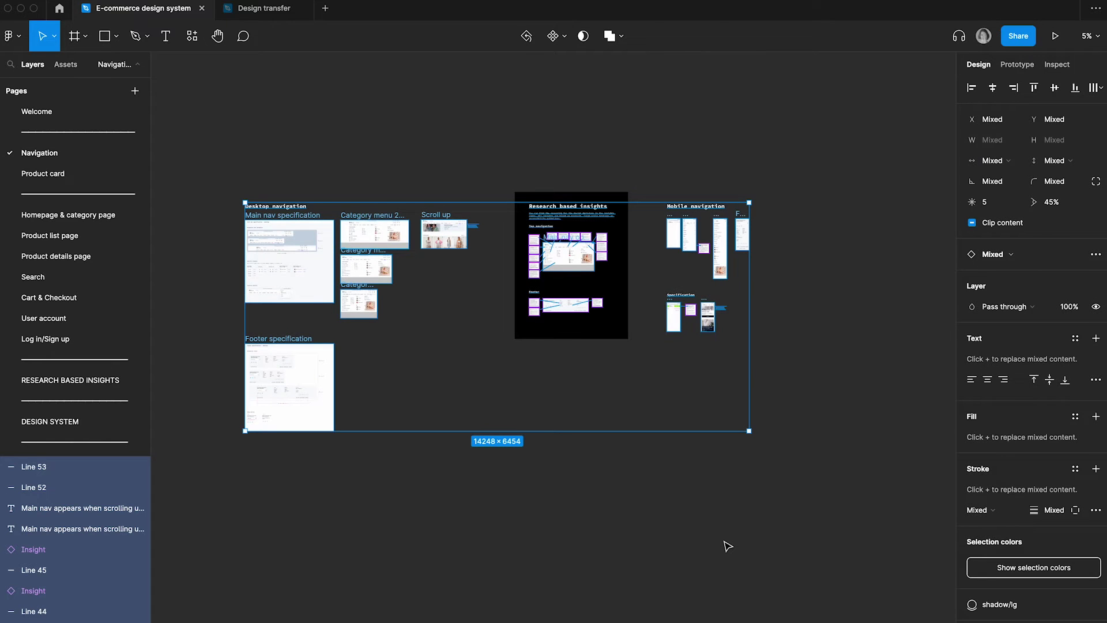
{"action": "left_click", "coordinate": [252, 9]}
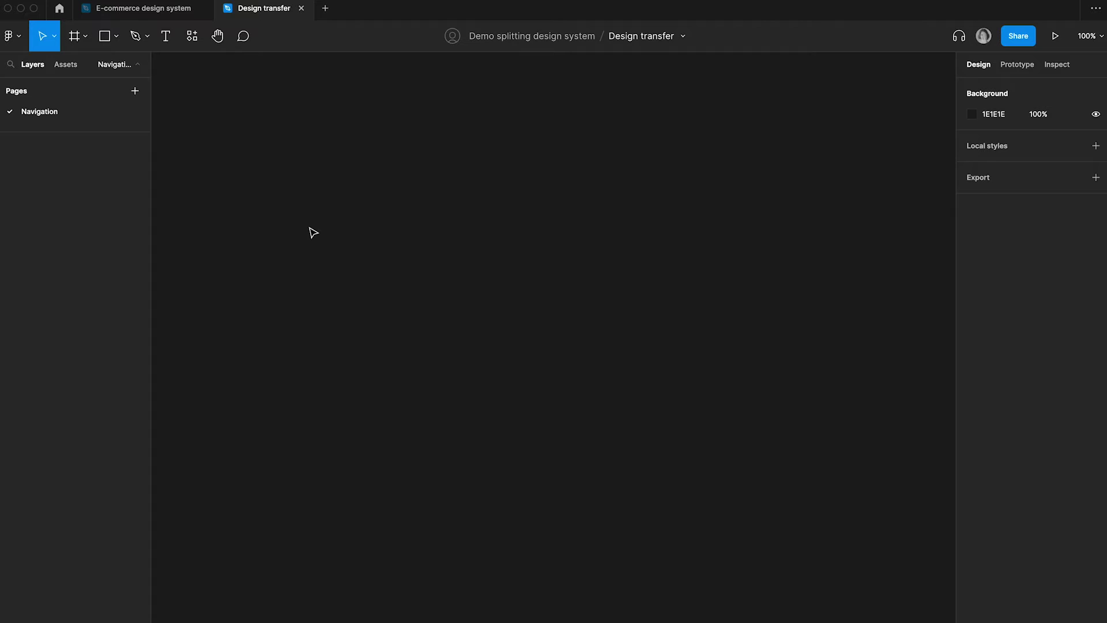
{"action": "left_click", "coordinate": [143, 8]}
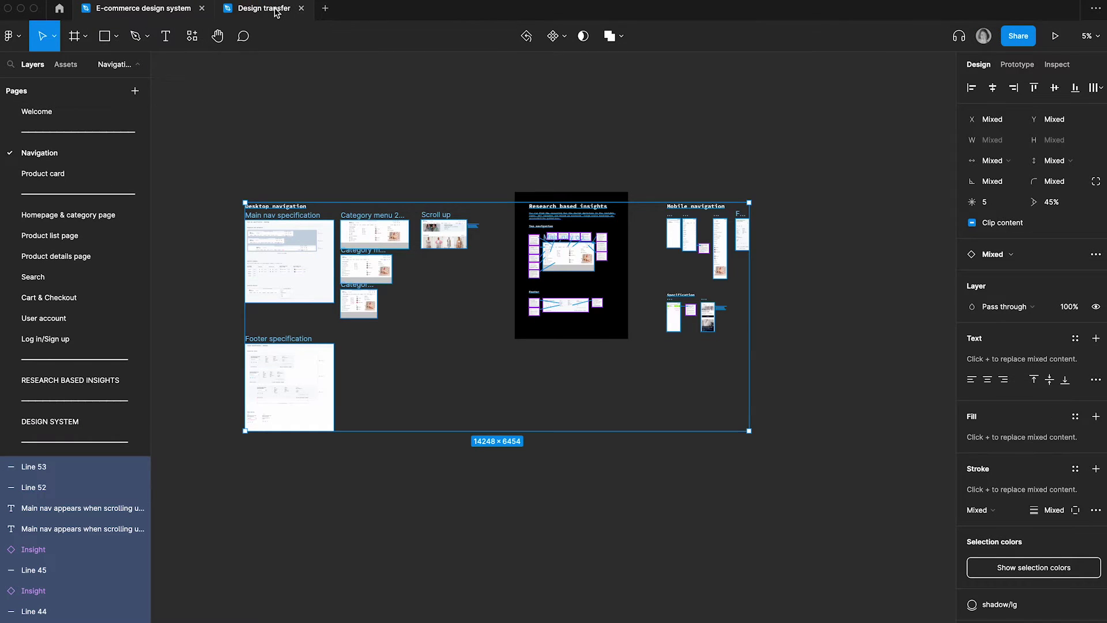
{"action": "left_click", "coordinate": [275, 13]}
{"action": "key", "text": "ctrl+v"}
{"action": "left_click_drag", "start_coordinate": [89, 123], "coordinate": [89, 257]}
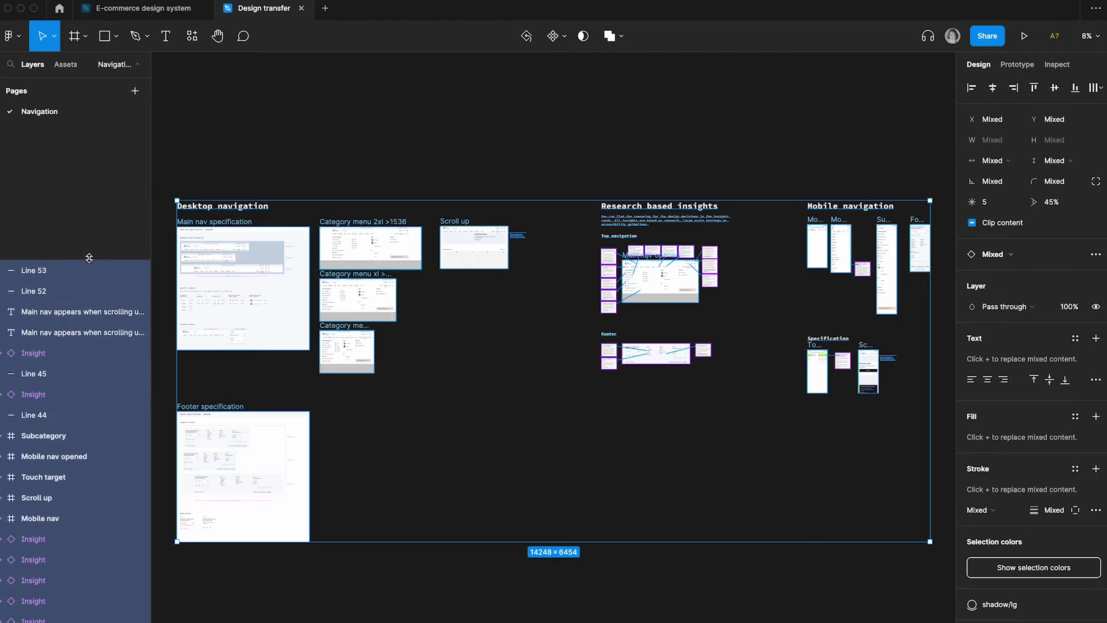
Examine the Product card page in the E-commerce design system file, focusing on the hover and maximum version cards and their insight notes
{"action": "left_click", "coordinate": [171, 11]}
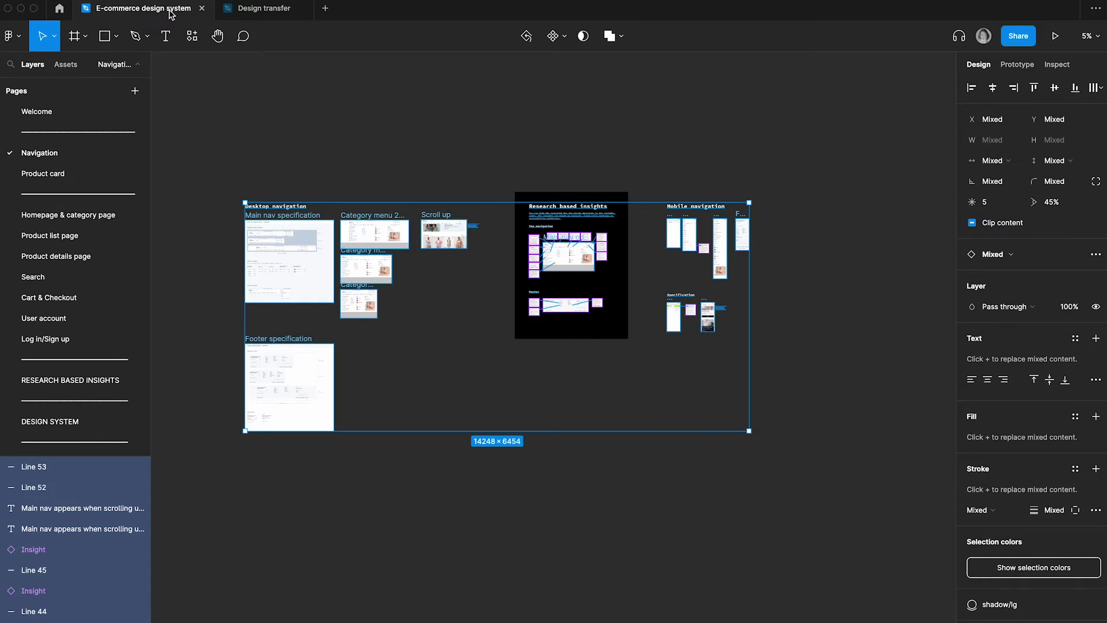
{"action": "left_click", "coordinate": [61, 173]}
{"action": "scroll", "coordinate": [426, 281], "scroll_direction": "down", "scroll_amount": 3}
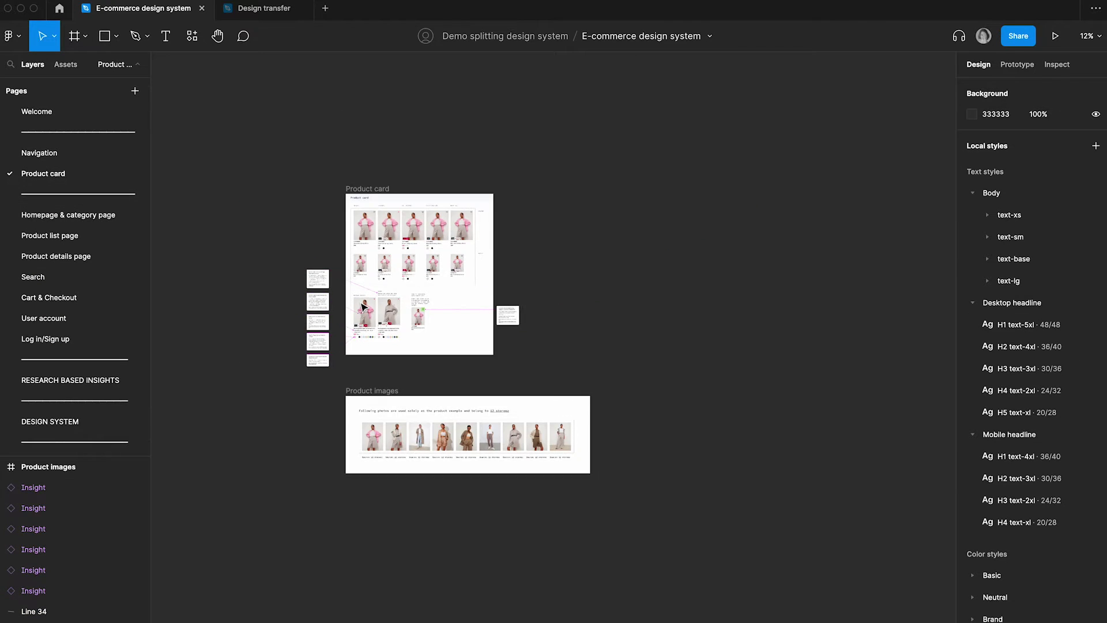
{"action": "scroll", "coordinate": [427, 281], "scroll_direction": "up", "scroll_amount": 6}
{"action": "scroll", "coordinate": [426, 281], "scroll_direction": "down", "scroll_amount": 5}
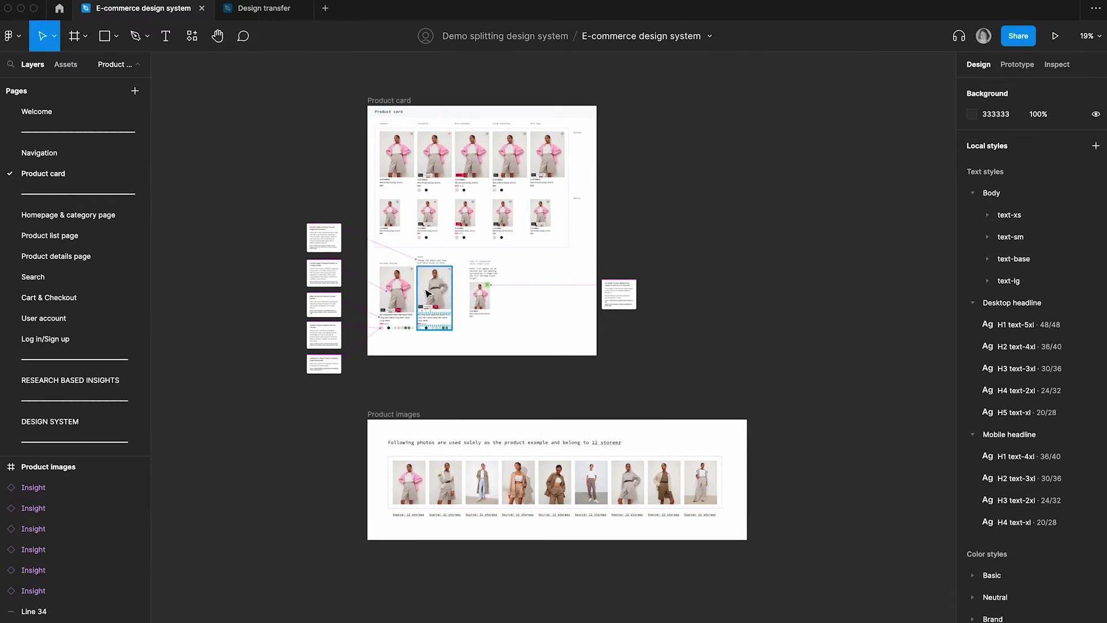
{"action": "left_click", "coordinate": [428, 293]}
{"action": "mouse_move", "coordinate": [450, 330]}
{"action": "left_mouse_down"}
{"action": "mouse_move", "coordinate": [482, 363]}
{"action": "mouse_move", "coordinate": [455, 331]}
{"action": "mouse_move", "coordinate": [453, 305]}
{"action": "mouse_move", "coordinate": [446, 327]}
{"action": "left_mouse_up"}
{"action": "scroll", "coordinate": [456, 289], "scroll_direction": "up", "scroll_amount": 5}
{"action": "left_click", "coordinate": [317, 338]}
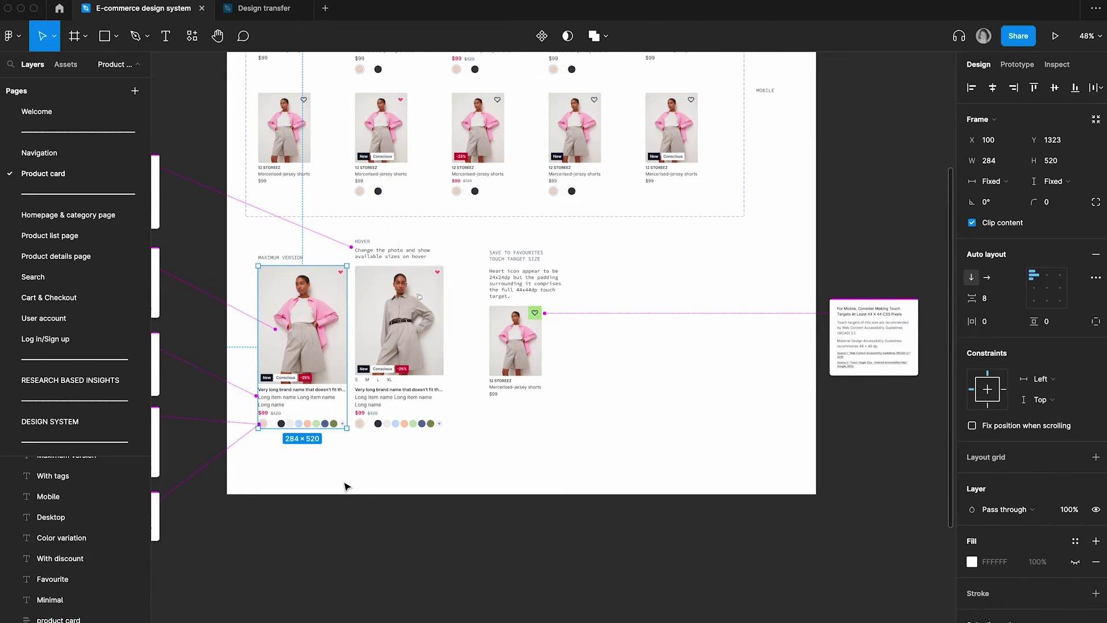
{"action": "left_click_drag", "start_coordinate": [380, 465], "coordinate": [347, 444]}
{"action": "key", "text": "ctrl+z"}
{"action": "scroll", "coordinate": [517, 436], "scroll_direction": "up", "scroll_amount": 3}
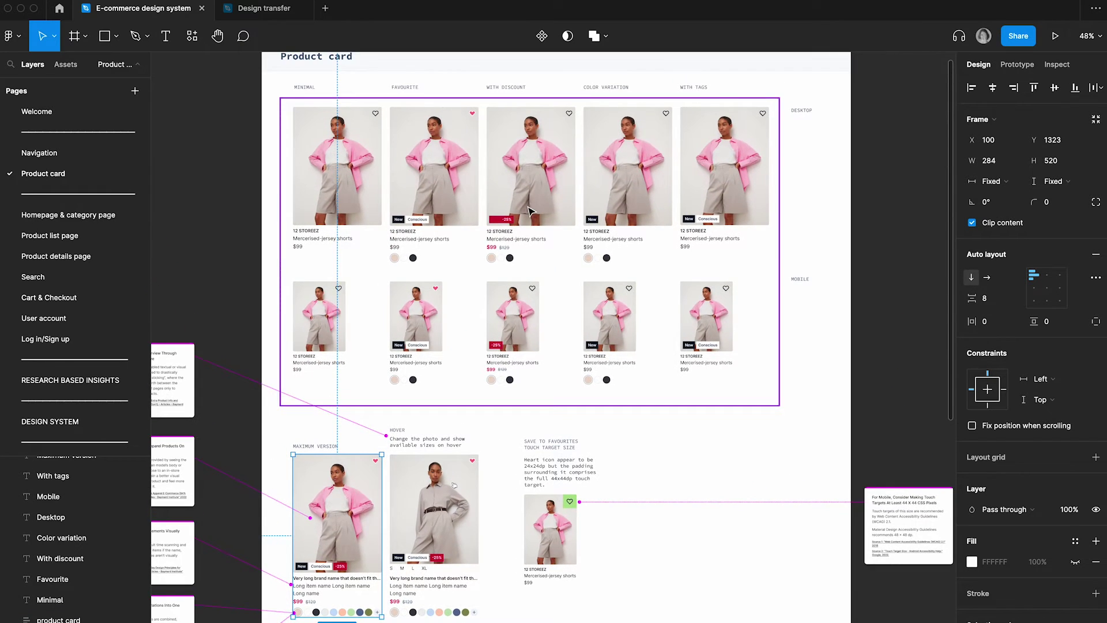
{"action": "scroll", "coordinate": [531, 212], "scroll_direction": "down", "scroll_amount": 6}
{"action": "scroll", "coordinate": [526, 183], "scroll_direction": "up", "scroll_amount": 2}
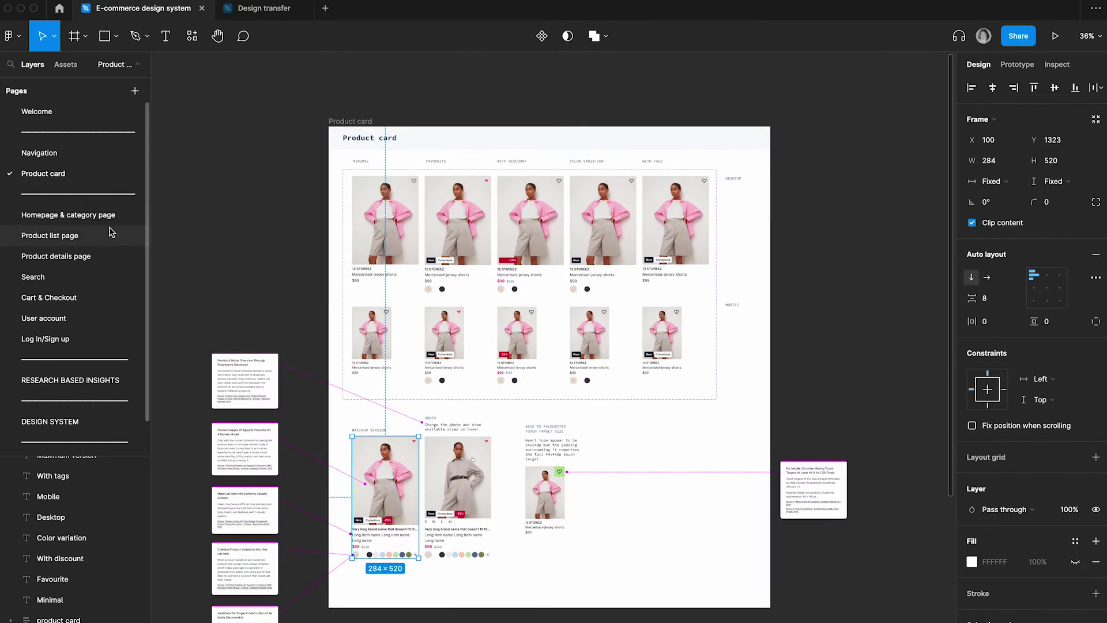
Add a page named Homepage & category page to the Design transfer file, copying the name from the E-commerce design system file
{"action": "left_click", "coordinate": [98, 218]}
{"action": "double_click", "coordinate": [99, 219]}
{"action": "key", "text": "super+c"}
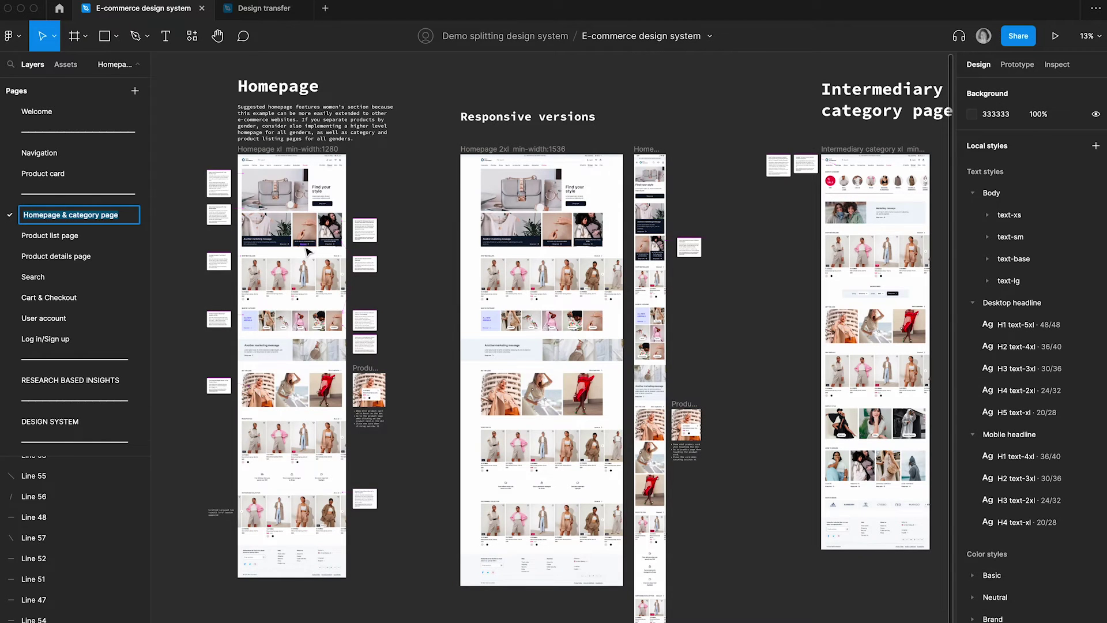
{"action": "left_click", "coordinate": [196, 136]}
{"action": "left_click", "coordinate": [255, 8]}
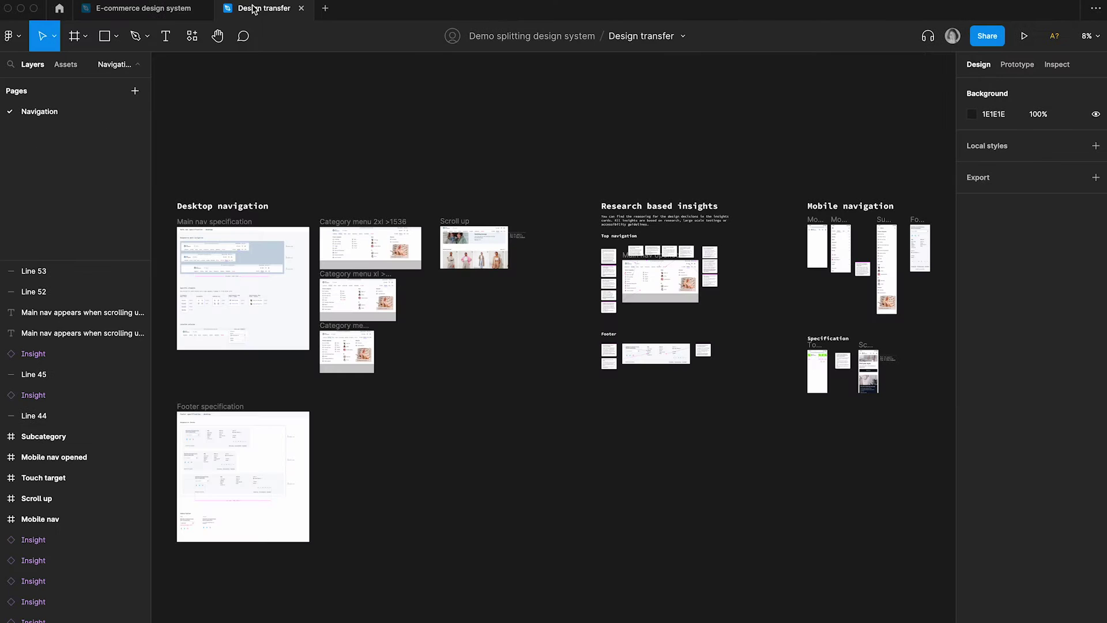
{"action": "left_click", "coordinate": [135, 91]}
{"action": "key", "text": "super+v"}
{"action": "left_click", "coordinate": [292, 126]}
Copy all homepage and intermediary category content from the source Homepage & category page into the matching page of Design transfer
{"action": "left_click", "coordinate": [163, 10]}
{"action": "scroll", "coordinate": [228, 149], "scroll_direction": "down", "scroll_amount": 5}
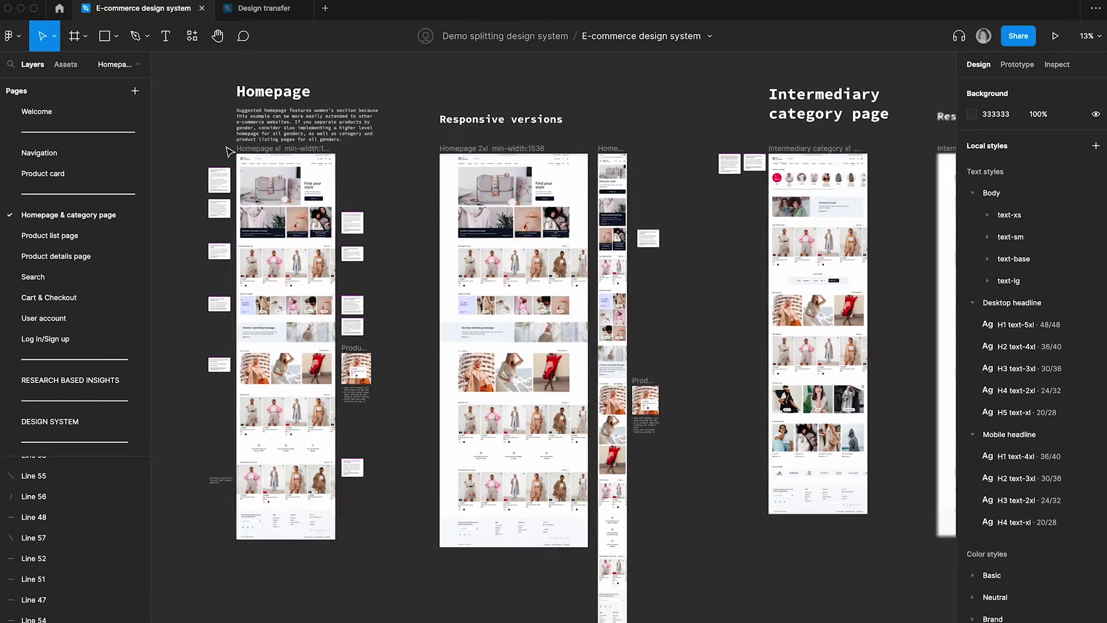
{"action": "left_click_drag", "start_coordinate": [200, 104], "coordinate": [653, 455]}
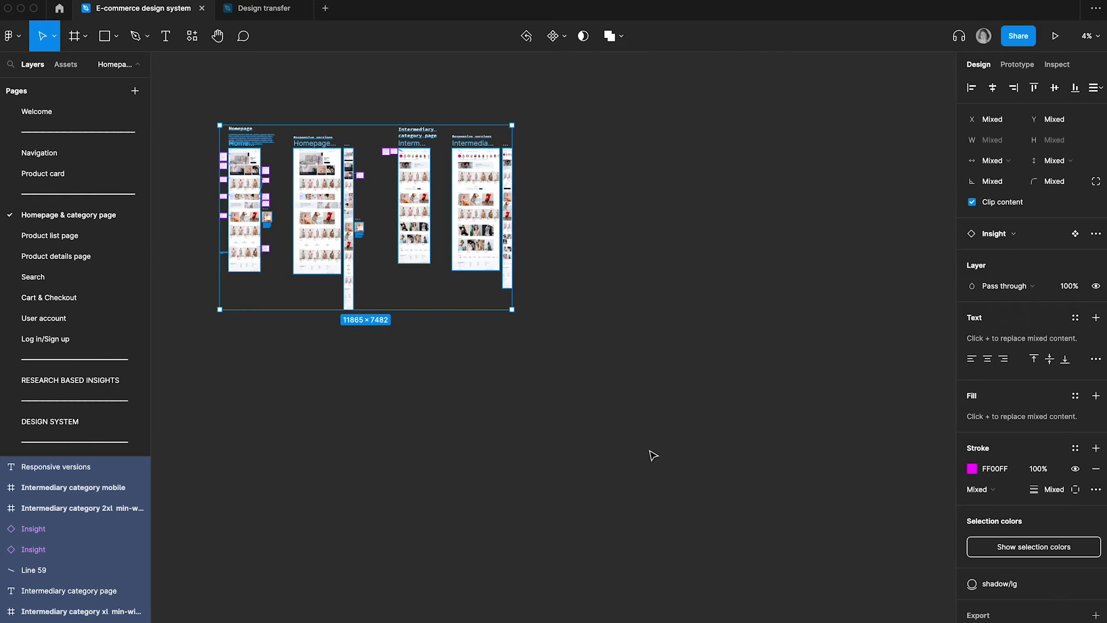
{"action": "left_click", "coordinate": [271, 11]}
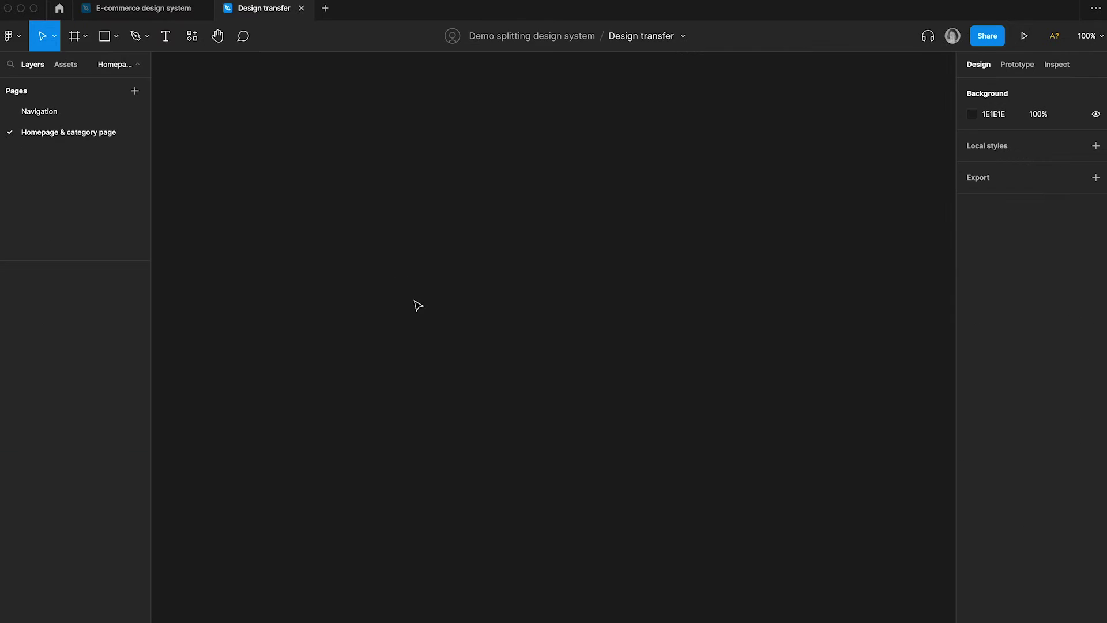
{"action": "key", "text": "super+v"}
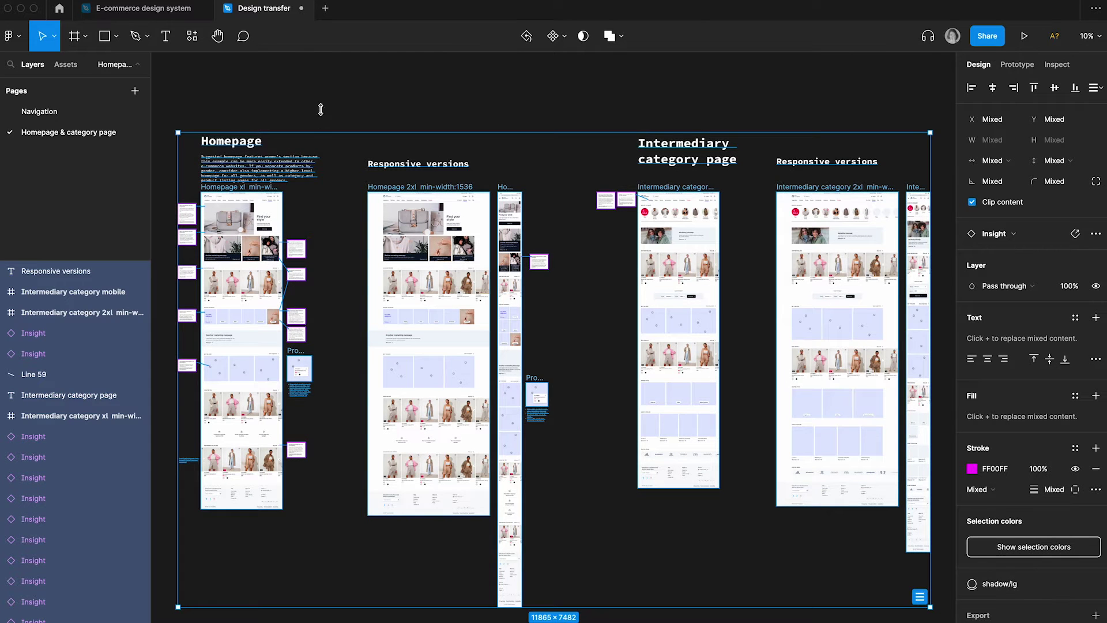
{"action": "left_click", "coordinate": [325, 102]}
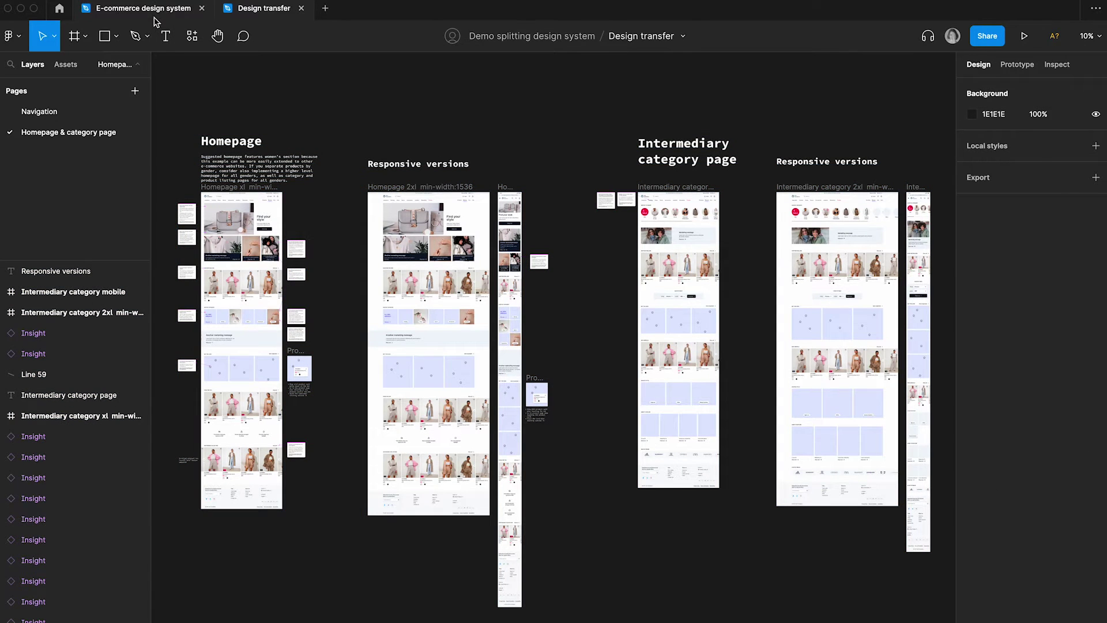
Delete the Homepage & category page from the E-commerce design system file
{"action": "left_click", "coordinate": [153, 13]}
{"action": "right_click", "coordinate": [25, 216]}
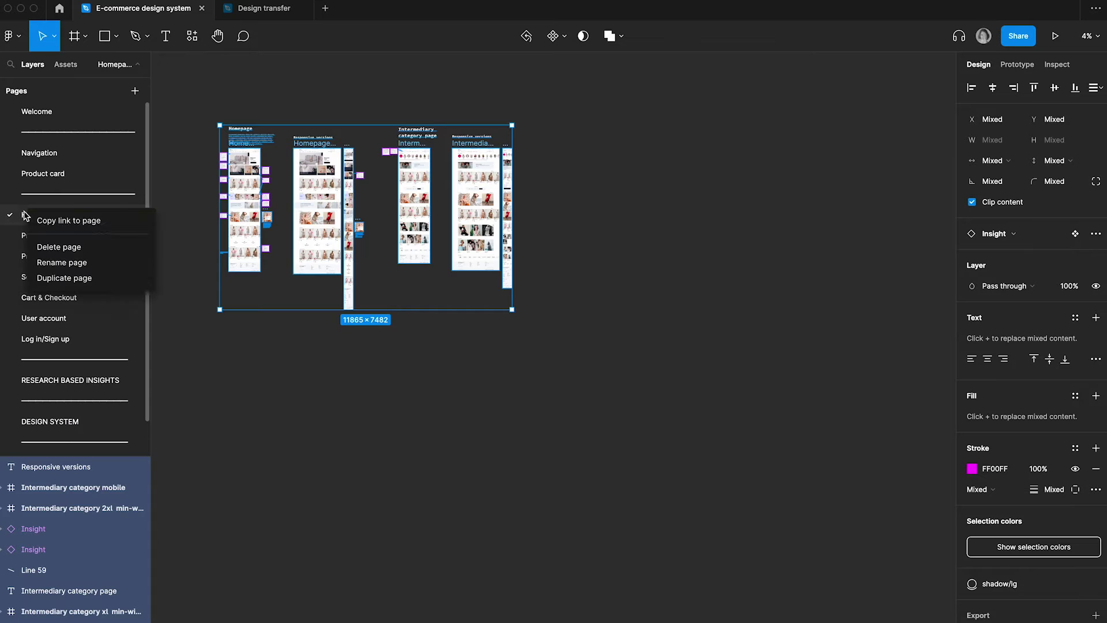
{"action": "left_click", "coordinate": [85, 248]}
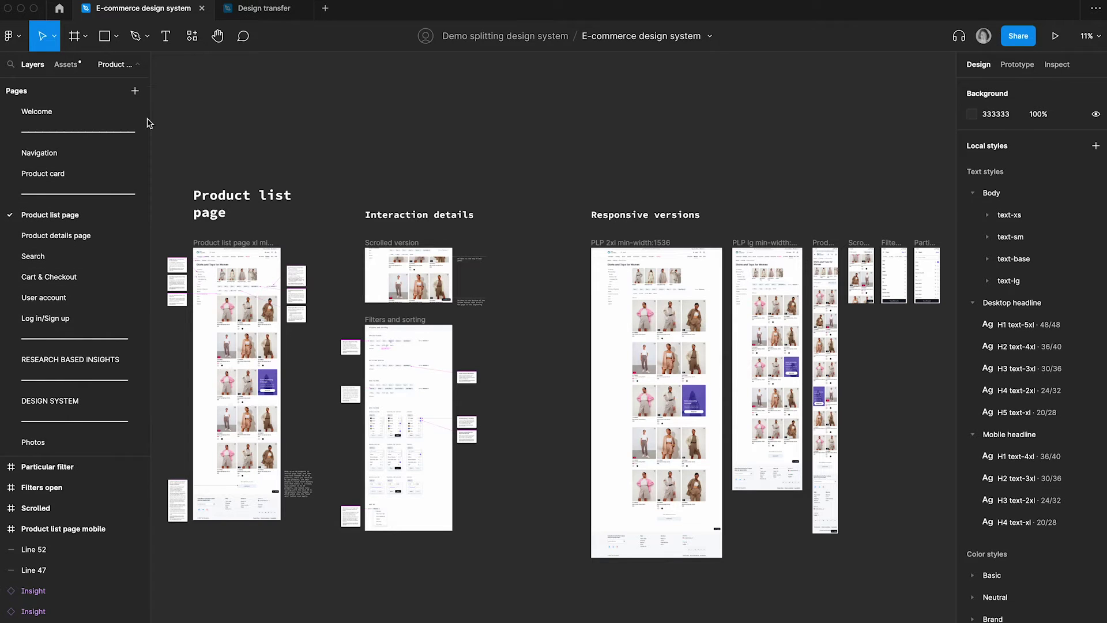
Select the first Shop bestsellers product card on Design transfer's Homepage xl frame and go to its main component in the design system file
{"action": "left_click", "coordinate": [269, 10]}
{"action": "scroll", "coordinate": [349, 231], "scroll_direction": "up", "scroll_amount": 5}
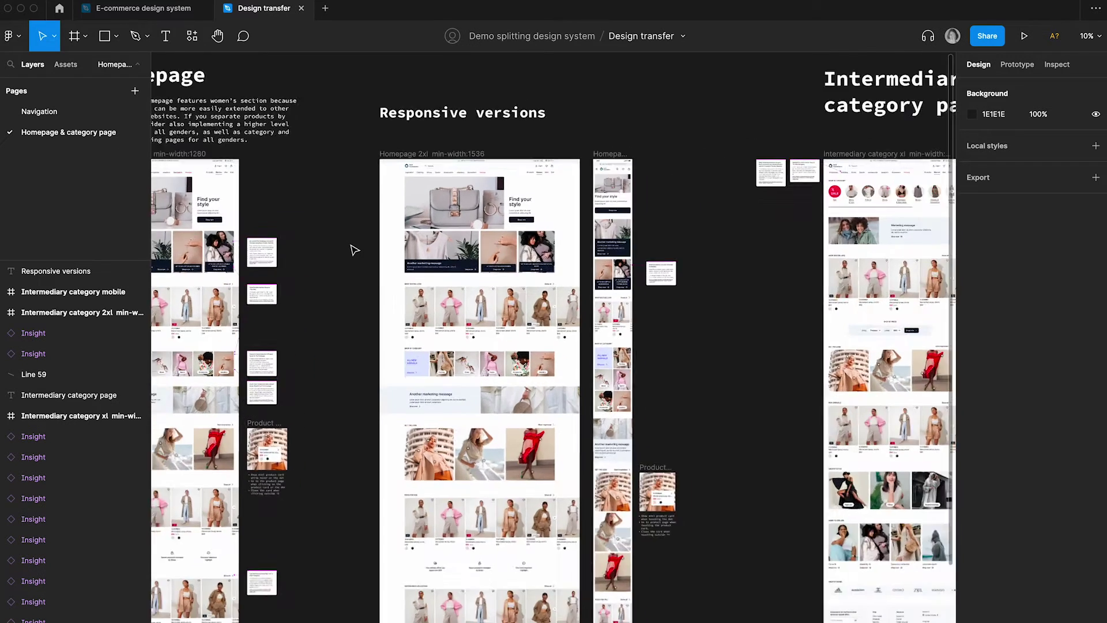
{"action": "scroll", "coordinate": [355, 250], "scroll_direction": "left", "scroll_amount": 5}
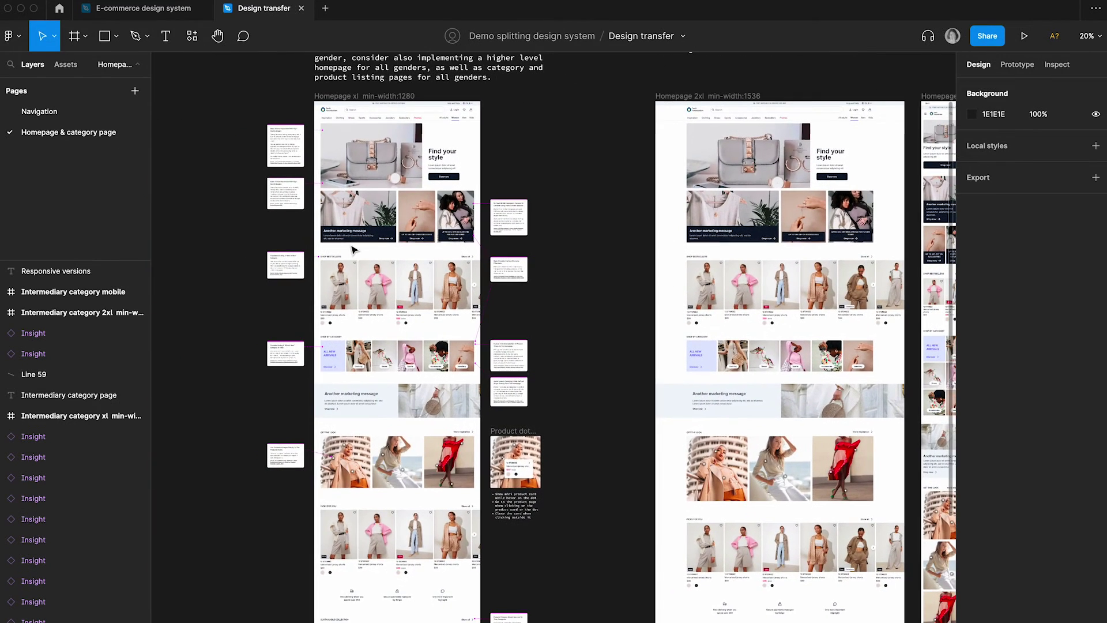
{"action": "left_click", "coordinate": [356, 286]}
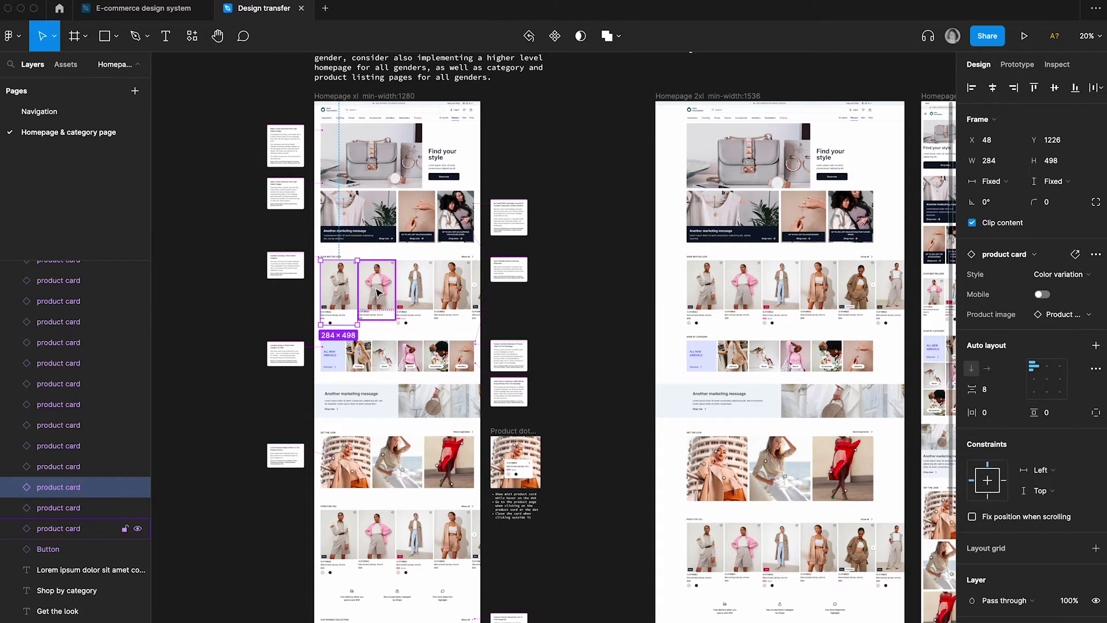
{"action": "scroll", "coordinate": [352, 303], "scroll_direction": "up", "scroll_amount": 5}
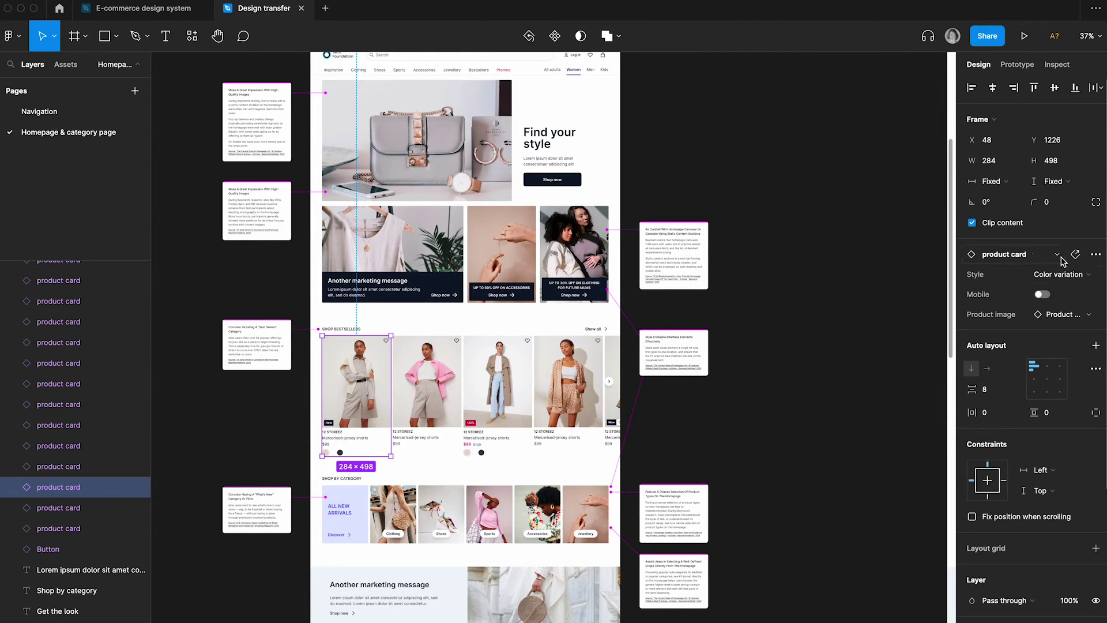
{"action": "left_click", "coordinate": [1077, 254]}
{"action": "scroll", "coordinate": [635, 281], "scroll_direction": "down", "scroll_amount": 5}
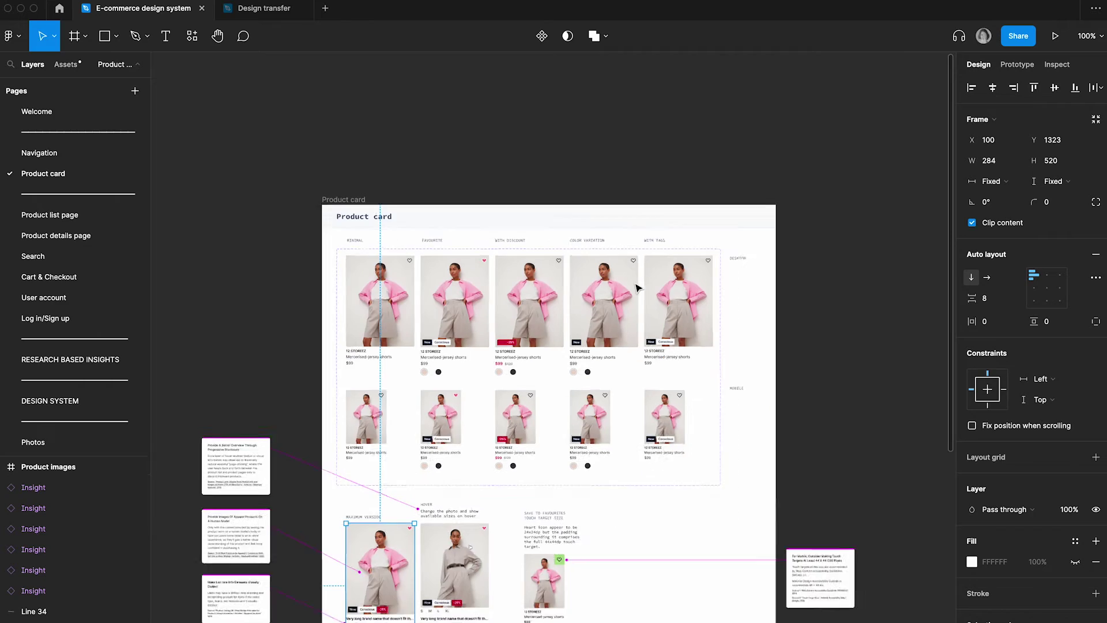
Return to the Design transfer file and examine the Homepage xl frame, including its category tiles, inspiration images and product rows
{"action": "left_click", "coordinate": [264, 17]}
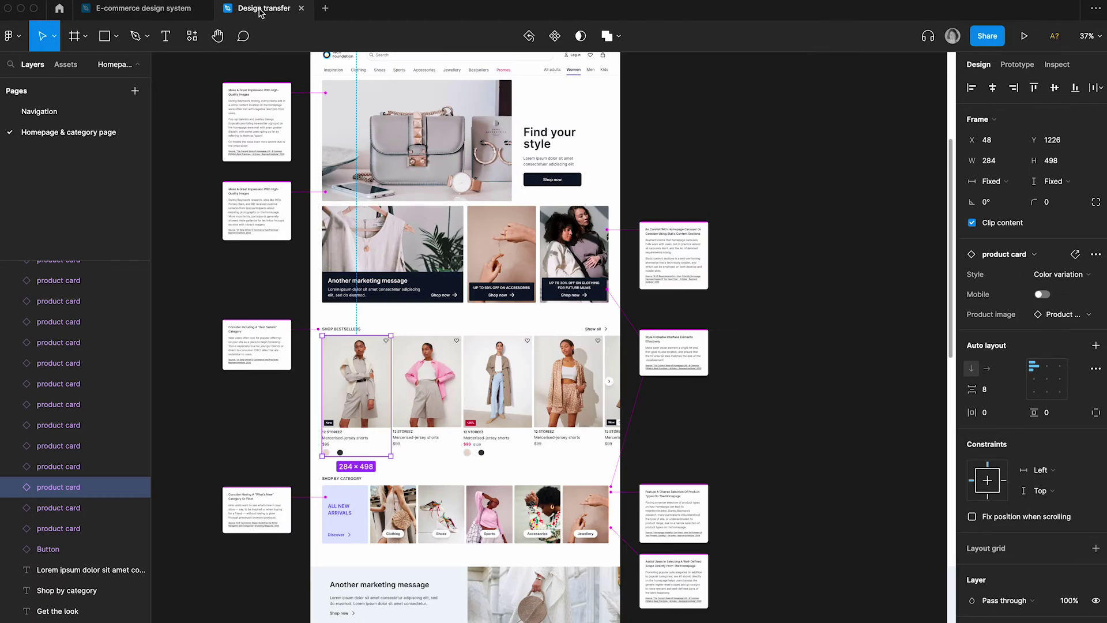
{"action": "scroll", "coordinate": [435, 302], "scroll_direction": "down", "scroll_amount": 5}
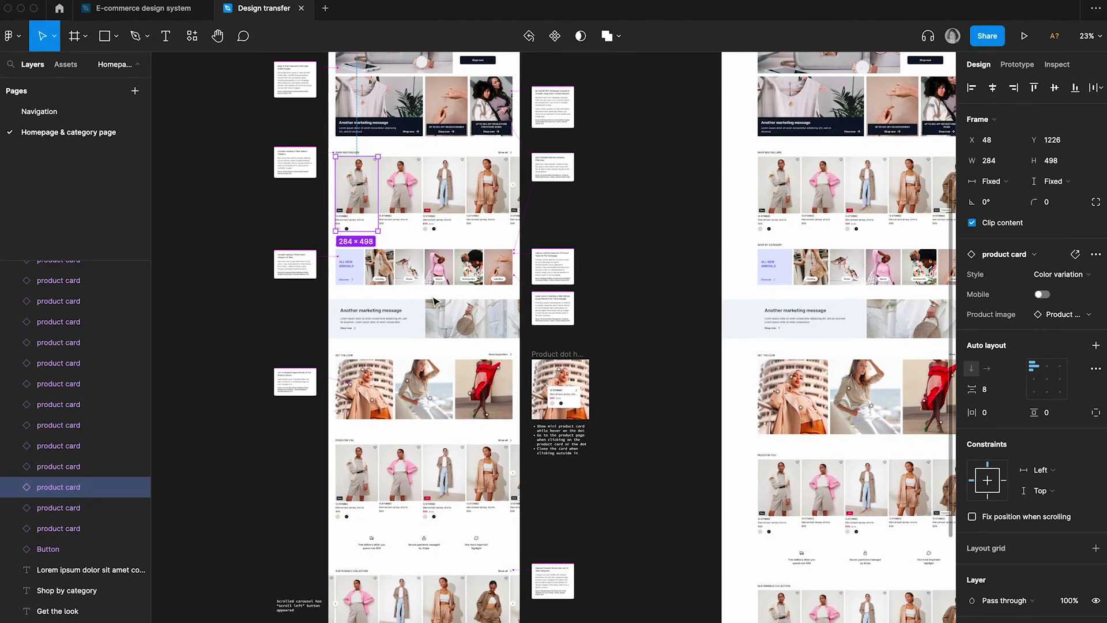
{"action": "scroll", "coordinate": [375, 277], "scroll_direction": "up", "scroll_amount": 6}
{"action": "double_click", "coordinate": [369, 276]}
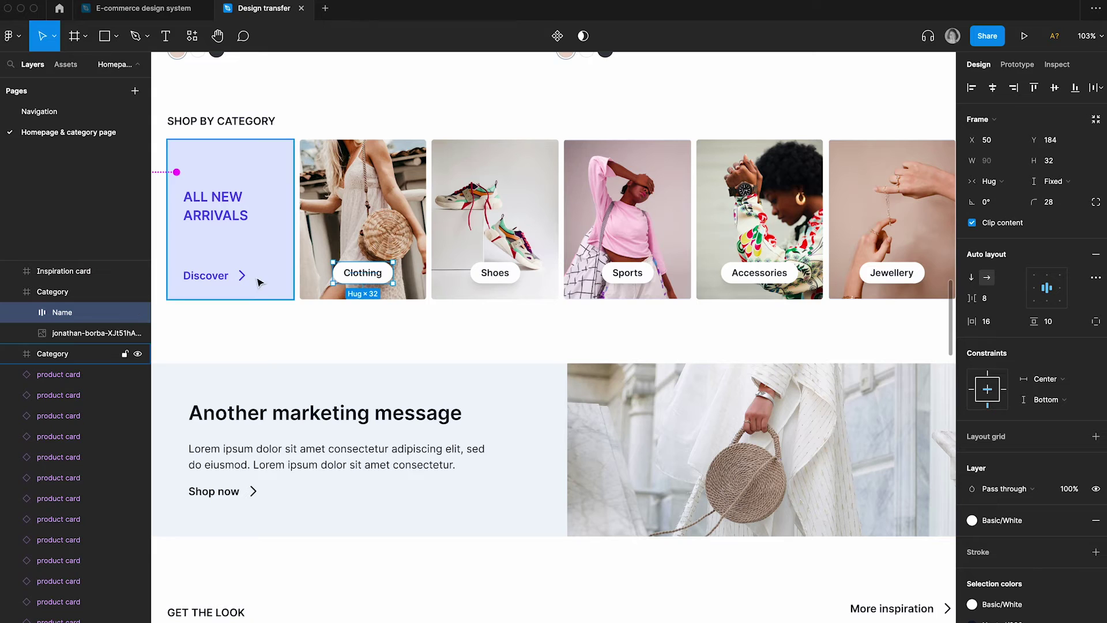
{"action": "scroll", "coordinate": [422, 260], "scroll_direction": "down", "scroll_amount": 2}
{"action": "scroll", "coordinate": [423, 259], "scroll_direction": "down", "scroll_amount": 4}
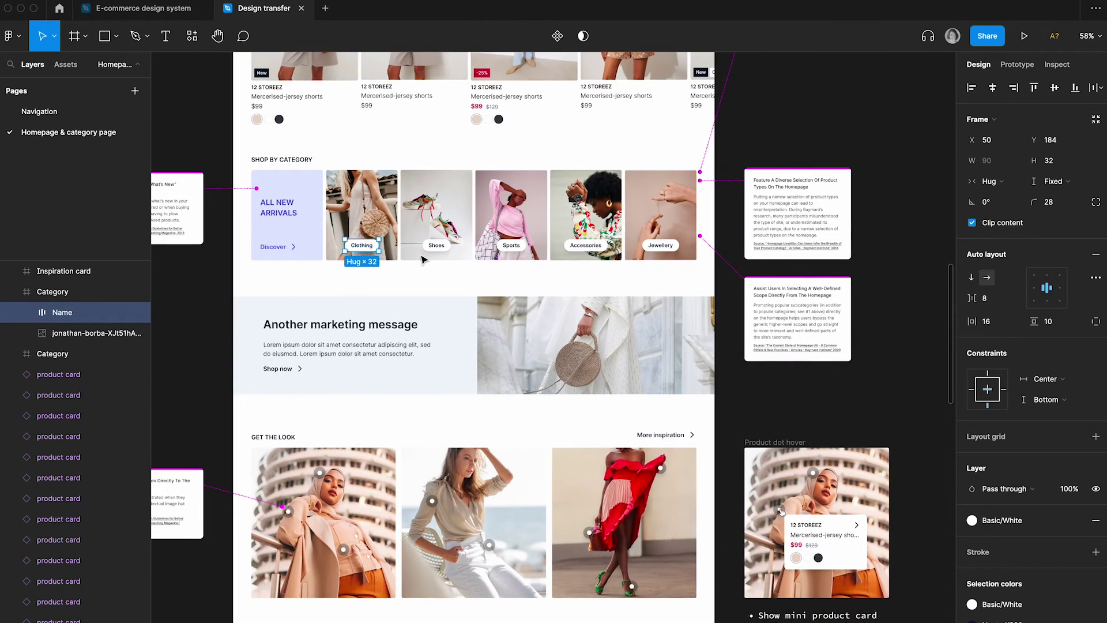
{"action": "scroll", "coordinate": [370, 288], "scroll_direction": "down", "scroll_amount": 1}
{"action": "scroll", "coordinate": [370, 289], "scroll_direction": "down", "scroll_amount": 3}
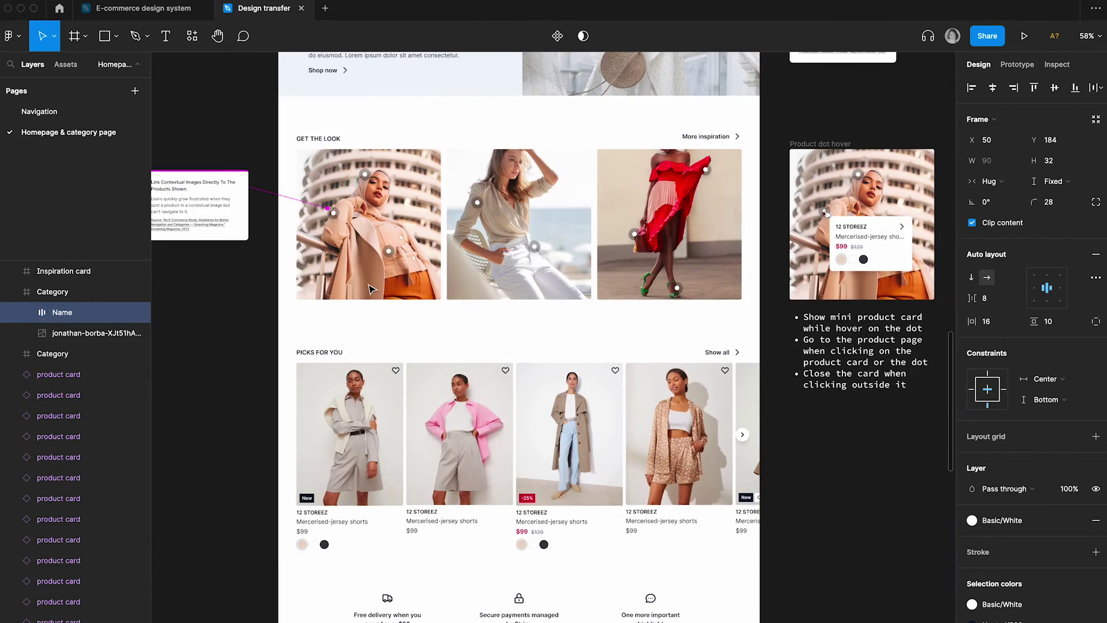
{"action": "scroll", "coordinate": [370, 289], "scroll_direction": "down", "scroll_amount": 5}
{"action": "scroll", "coordinate": [370, 288], "scroll_direction": "up", "scroll_amount": 2}
{"action": "scroll", "coordinate": [370, 289], "scroll_direction": "up", "scroll_amount": 7}
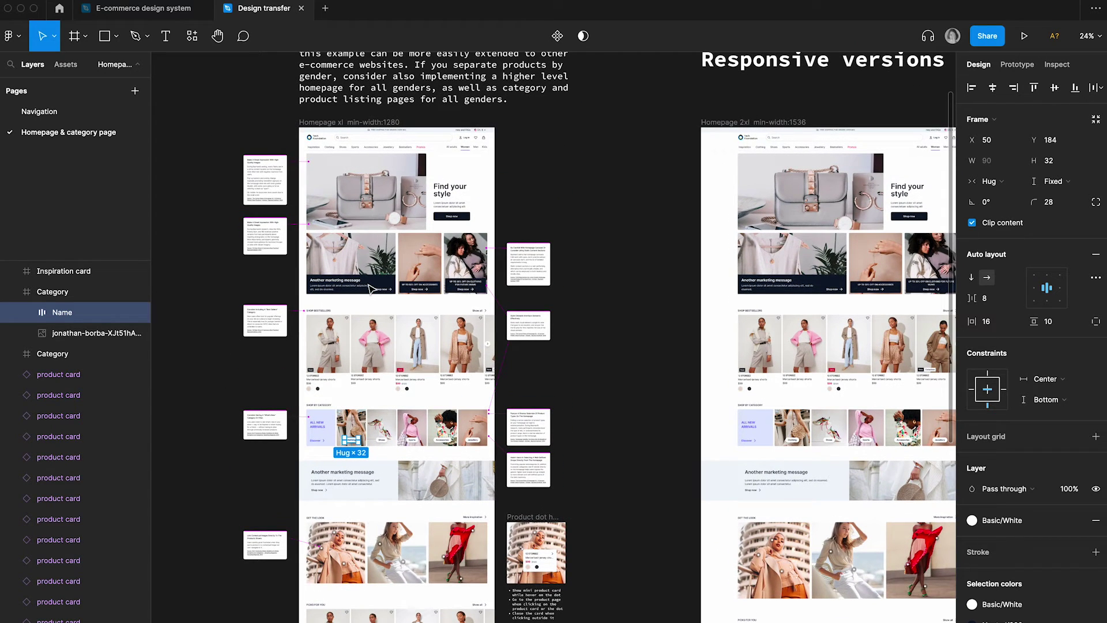
Select the Discover text button on the All new arrivals tile and view its main component on the DESIGN SYSTEM page
{"action": "left_click", "coordinate": [317, 440]}
{"action": "key", "text": "Escape"}
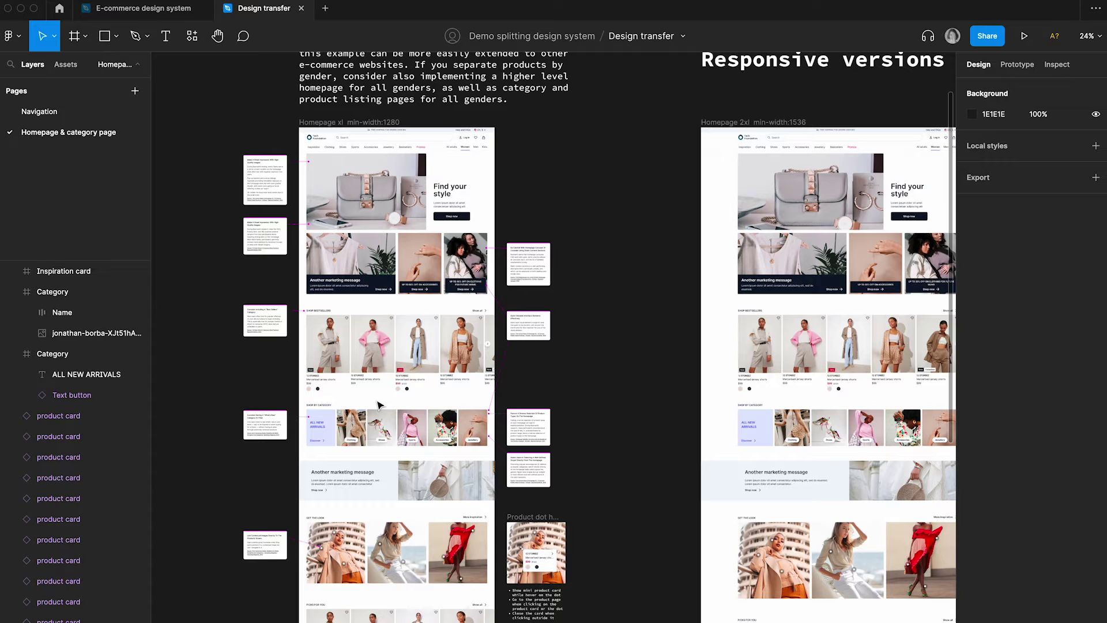
{"action": "left_click", "coordinate": [317, 445]}
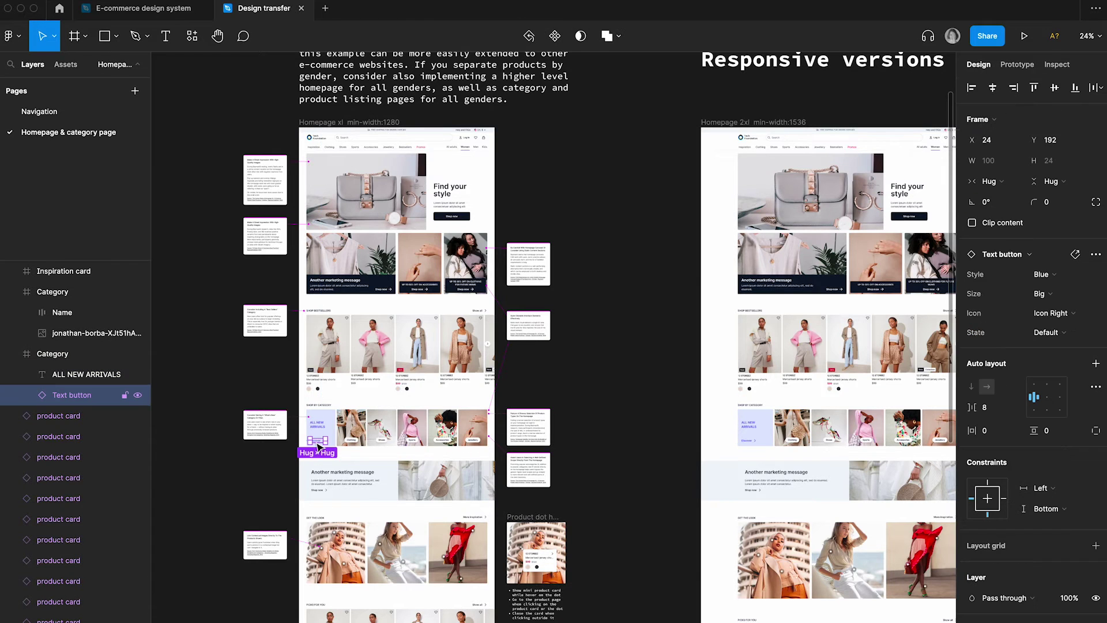
{"action": "scroll", "coordinate": [316, 444], "scroll_direction": "up", "scroll_amount": 5}
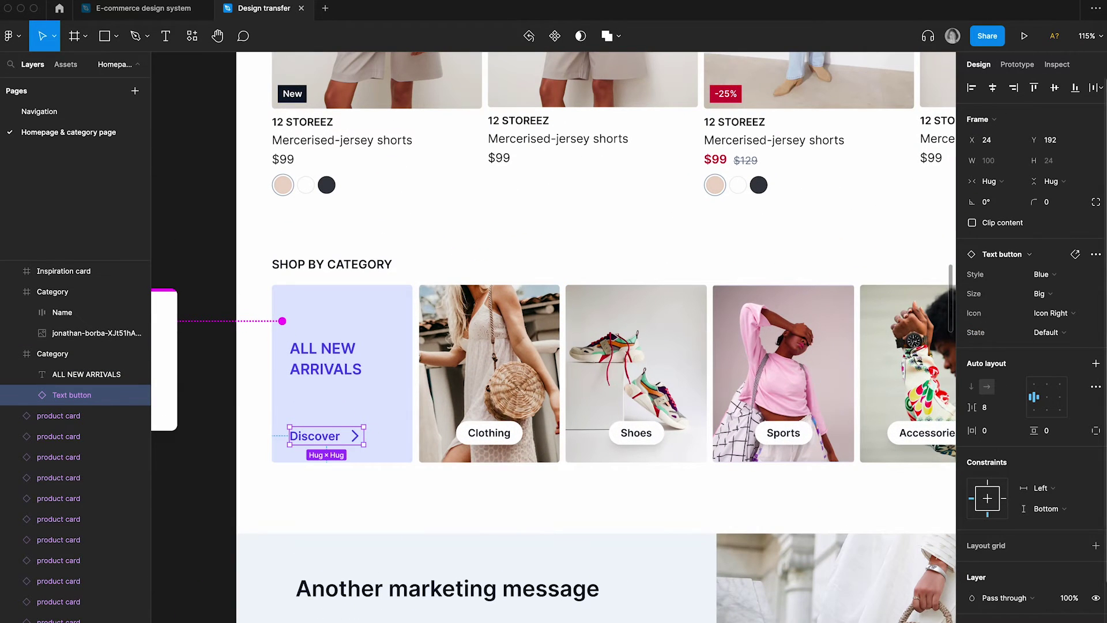
{"action": "left_click", "coordinate": [1076, 254]}
{"action": "scroll", "coordinate": [424, 434], "scroll_direction": "down", "scroll_amount": 5}
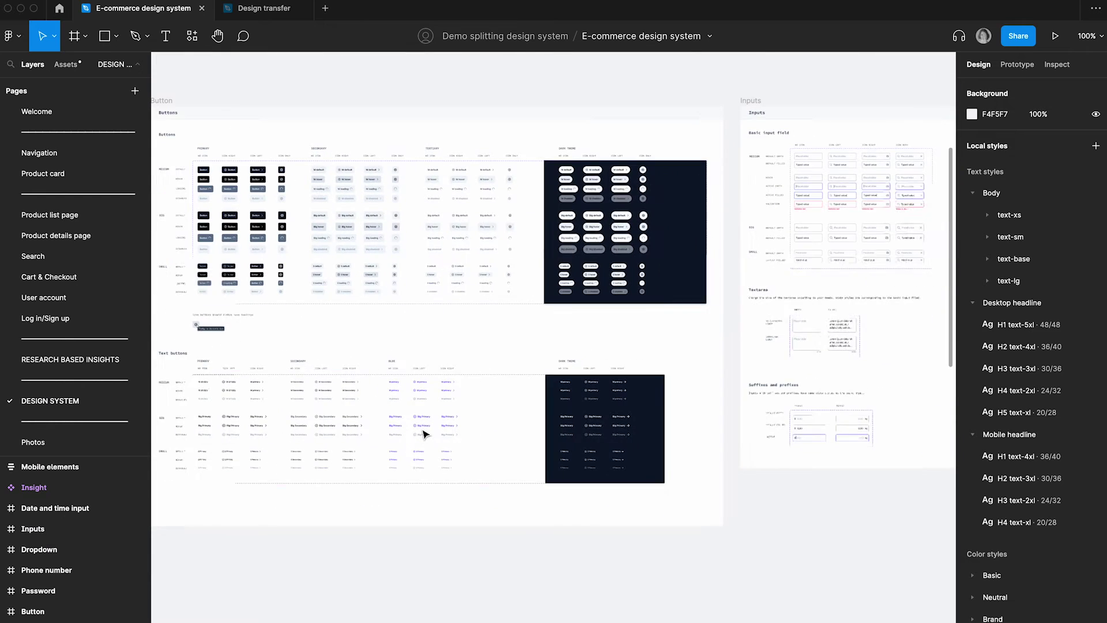
{"action": "scroll", "coordinate": [358, 416], "scroll_direction": "down", "scroll_amount": 3}
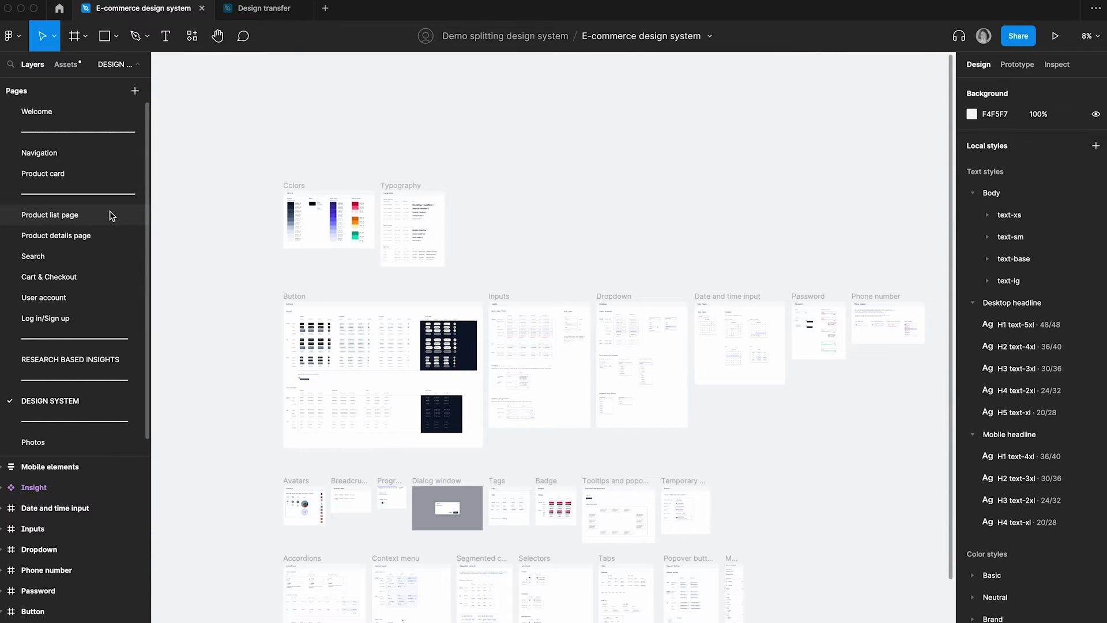
Add a page named Product list page to the Design transfer file, matching the page name in the E-commerce design system file
{"action": "left_click", "coordinate": [71, 218]}
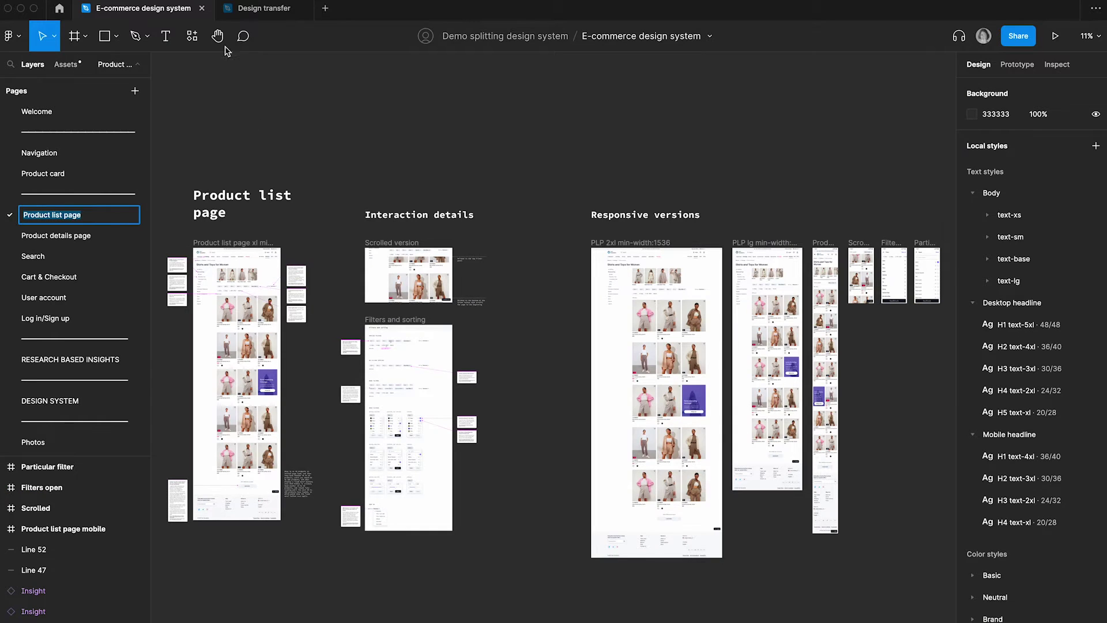
{"action": "left_click", "coordinate": [252, 12]}
{"action": "left_click", "coordinate": [135, 91]}
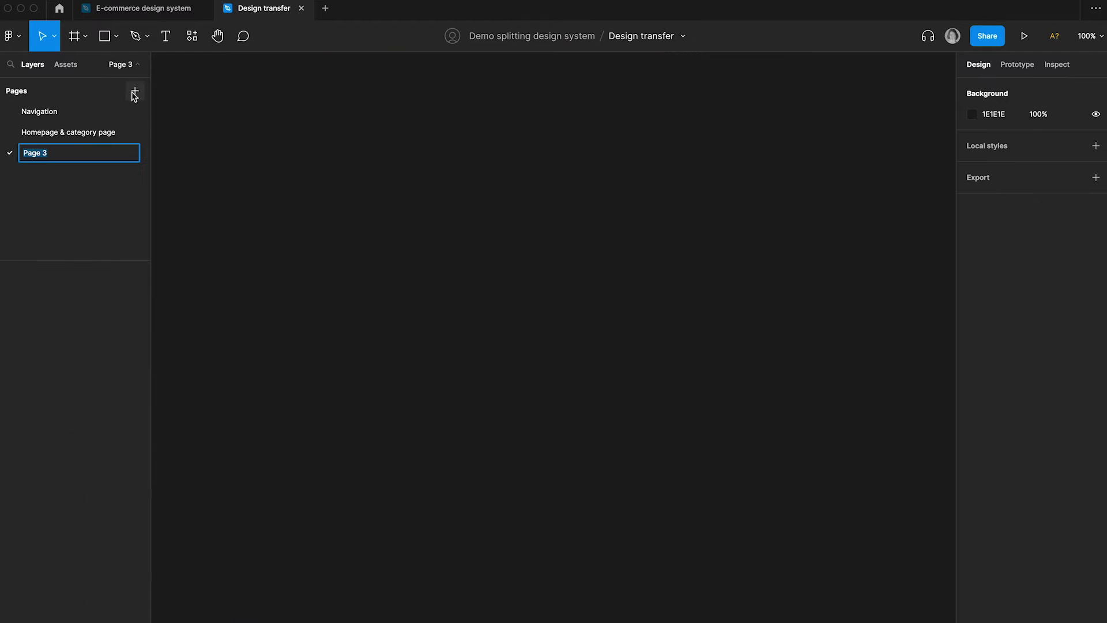
{"action": "type", "text": "Product list page"}
{"action": "key", "text": "Return"}
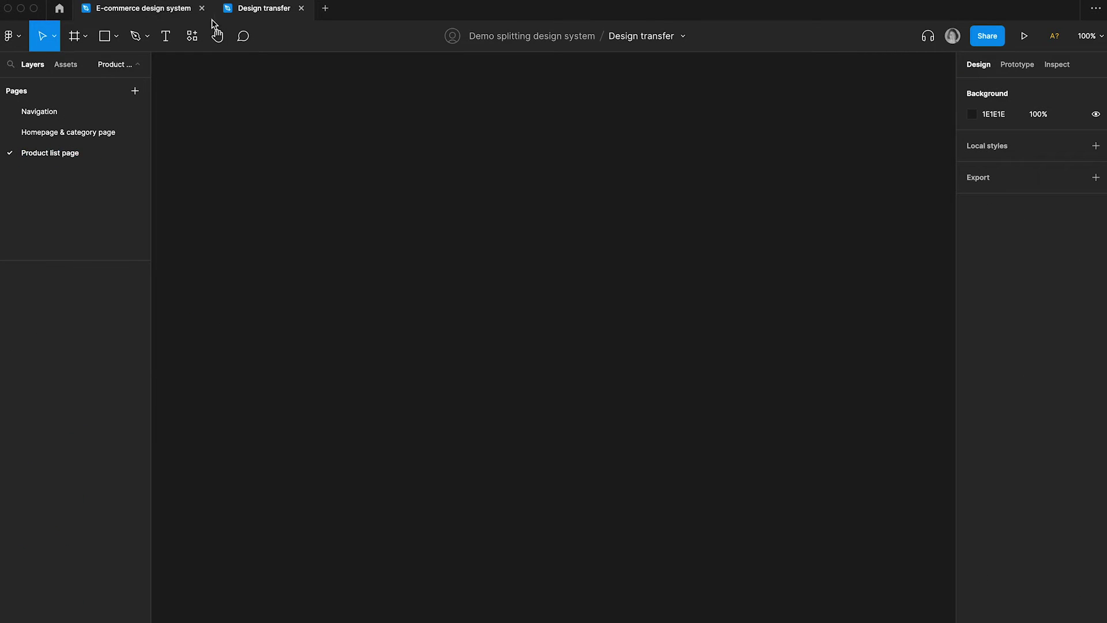
View the Navigation page in the E-commerce design system file and delete the Navigation page from the Design transfer file
{"action": "left_click", "coordinate": [173, 11]}
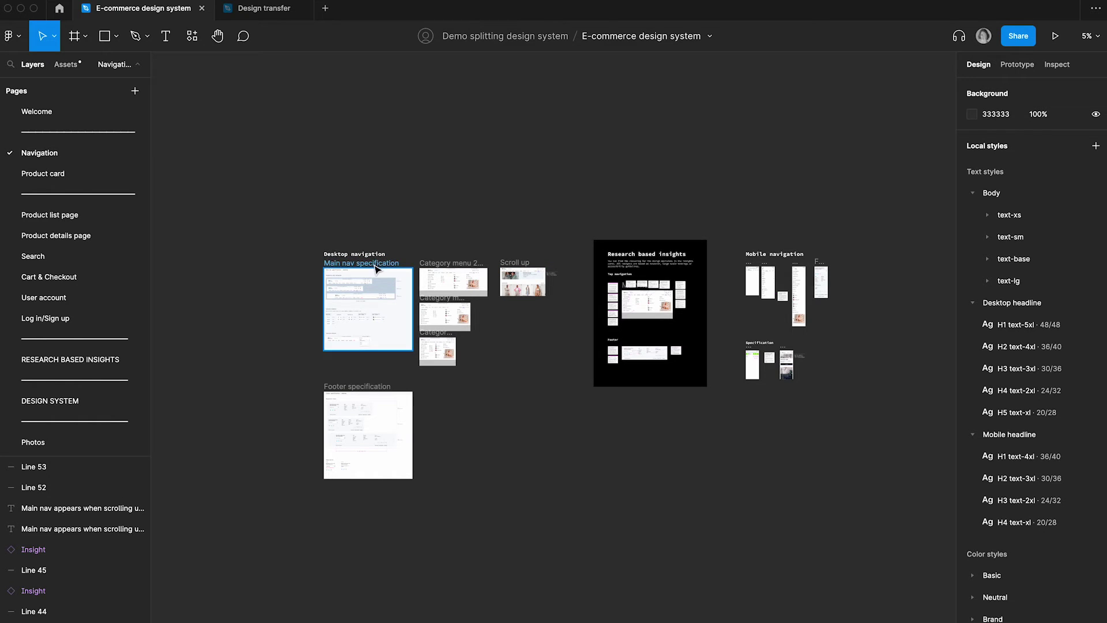
{"action": "left_click", "coordinate": [264, 8]}
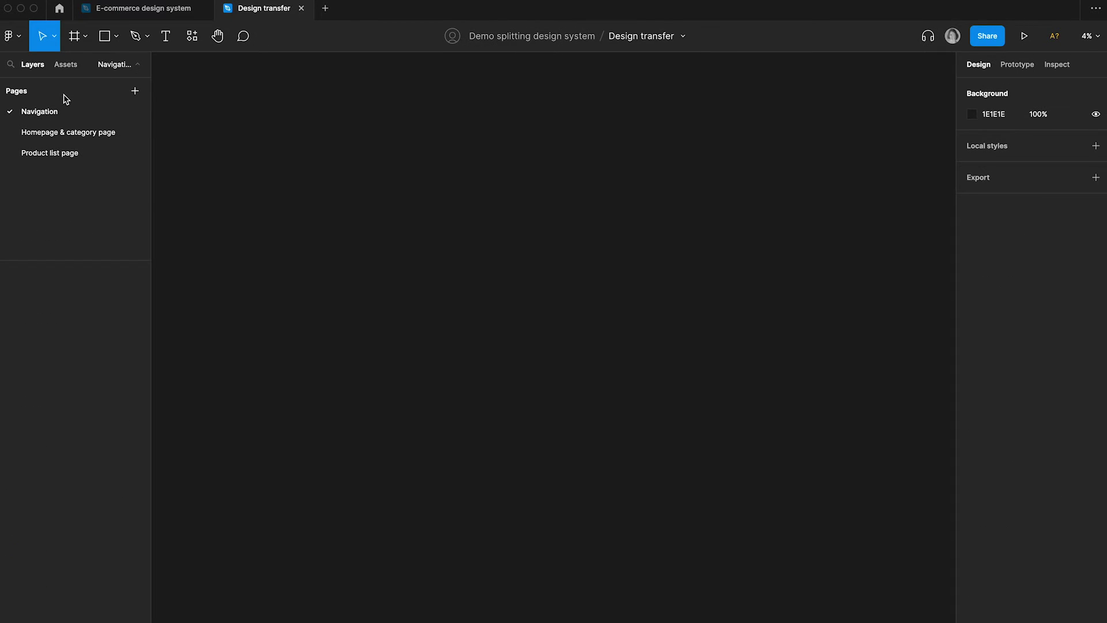
{"action": "right_click", "coordinate": [57, 112]}
{"action": "left_click", "coordinate": [122, 147]}
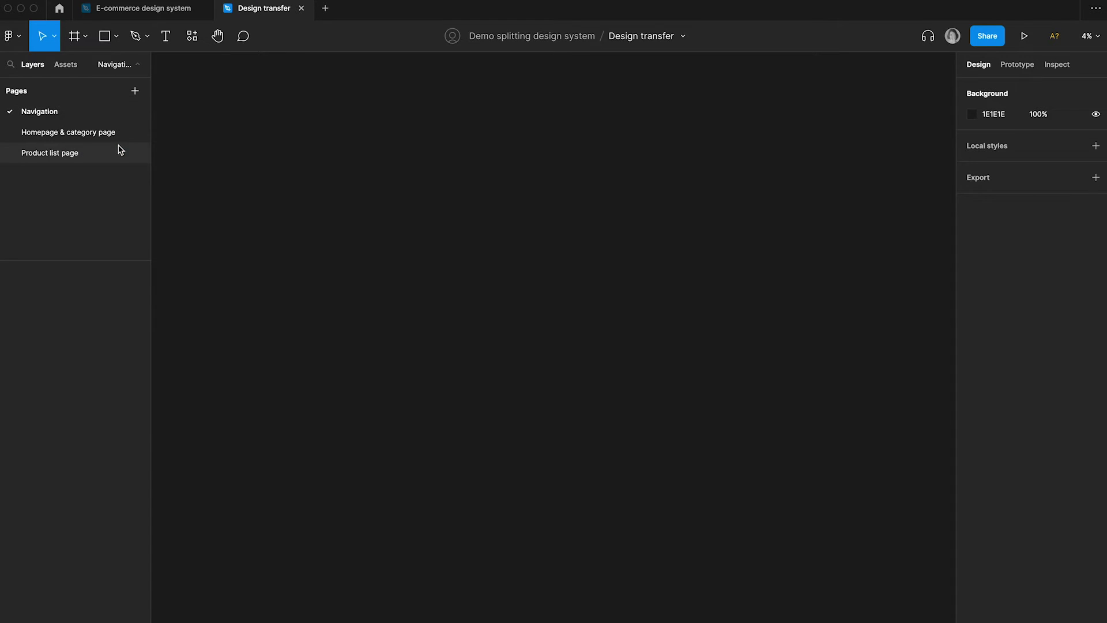
Open the Product list page in the Design transfer file and examine its Product list page xl frame and insight notes
{"action": "left_click", "coordinate": [86, 131]}
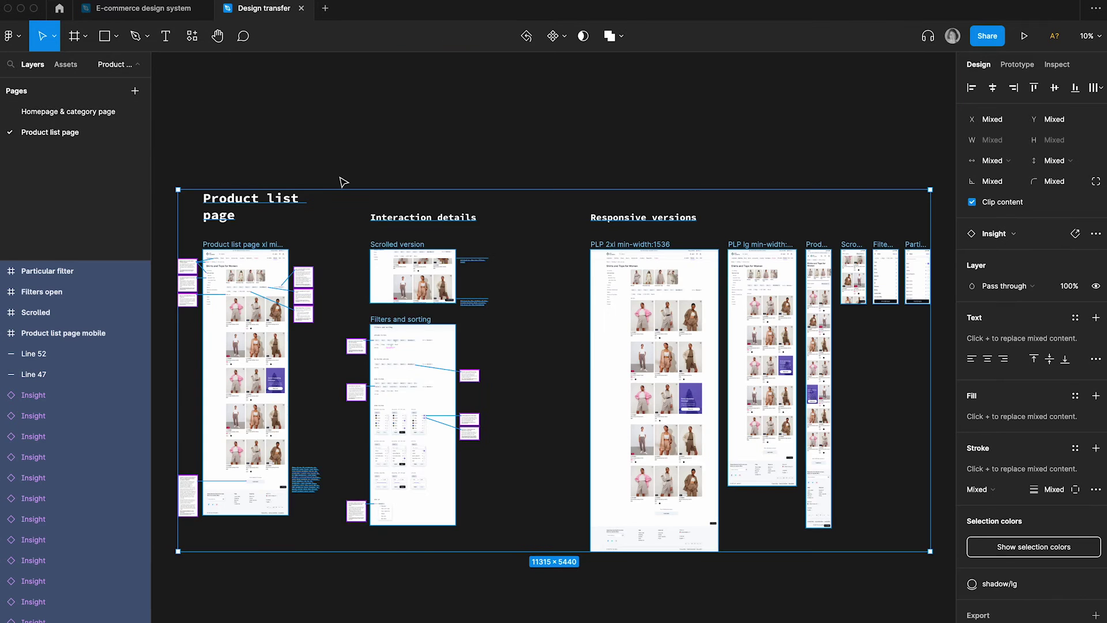
{"action": "scroll", "coordinate": [296, 231], "scroll_direction": "down", "scroll_amount": 3}
{"action": "scroll", "coordinate": [296, 231], "scroll_direction": "up", "scroll_amount": 5}
{"action": "scroll", "coordinate": [296, 232], "scroll_direction": "up", "scroll_amount": 1}
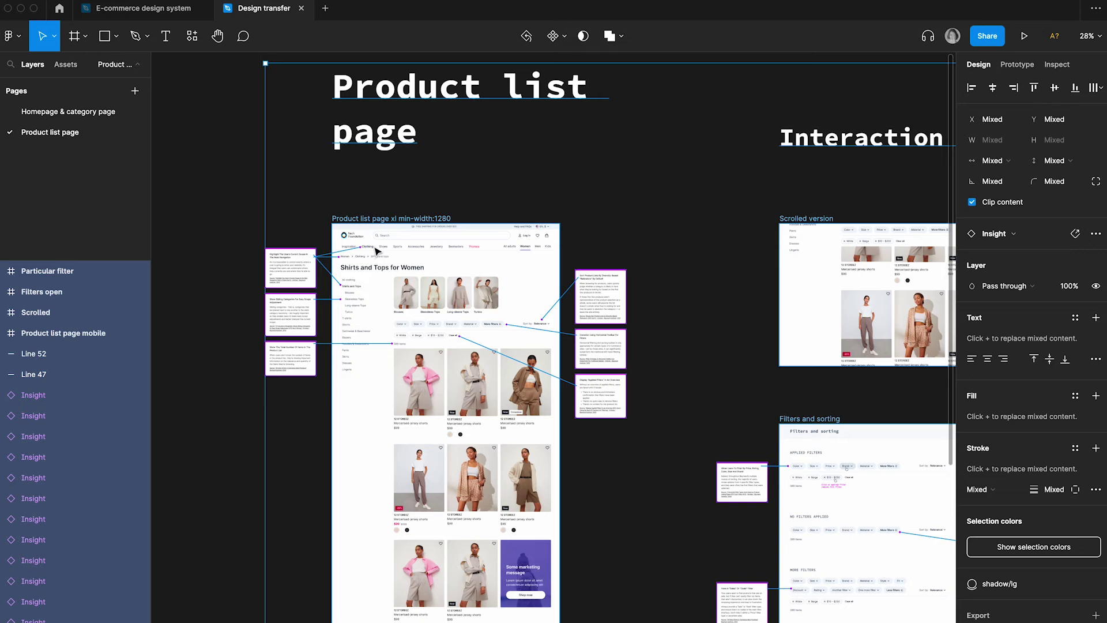
Copy the Product details page name from the E-commerce design system file and add a page with that name to the Design transfer file
{"action": "left_click", "coordinate": [173, 9]}
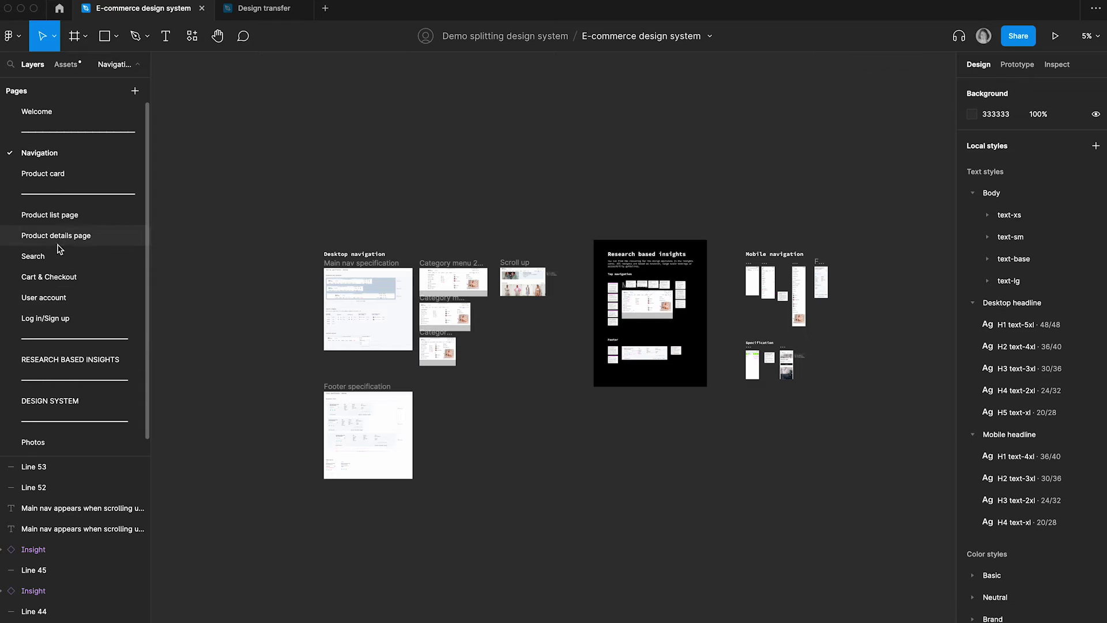
{"action": "left_click", "coordinate": [65, 218]}
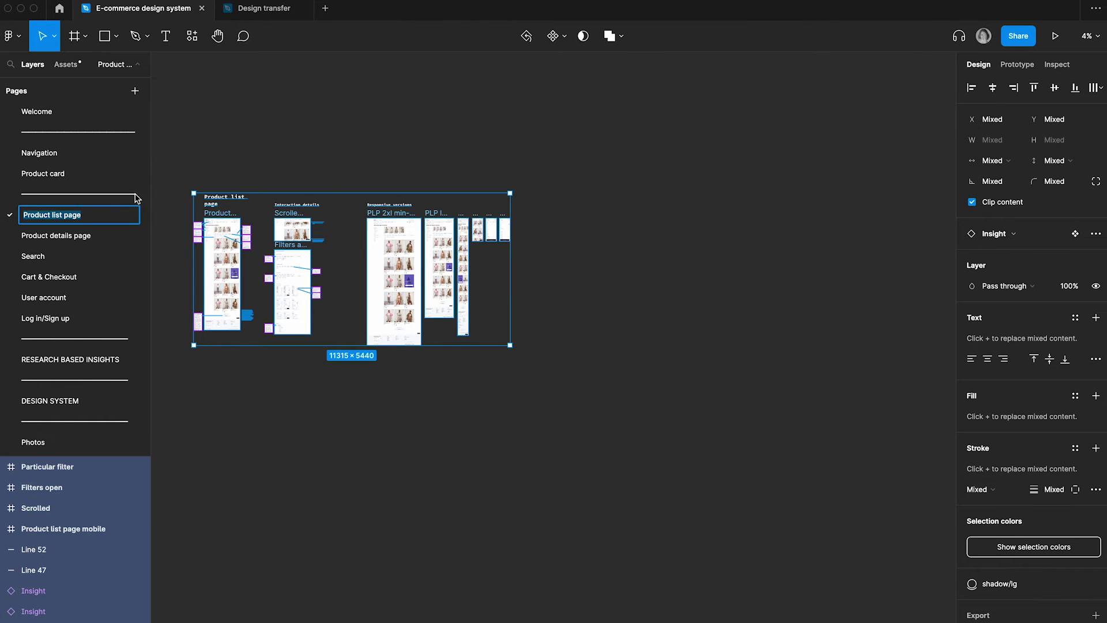
{"action": "double_click", "coordinate": [81, 237]}
{"action": "key", "text": "ctrl+c"}
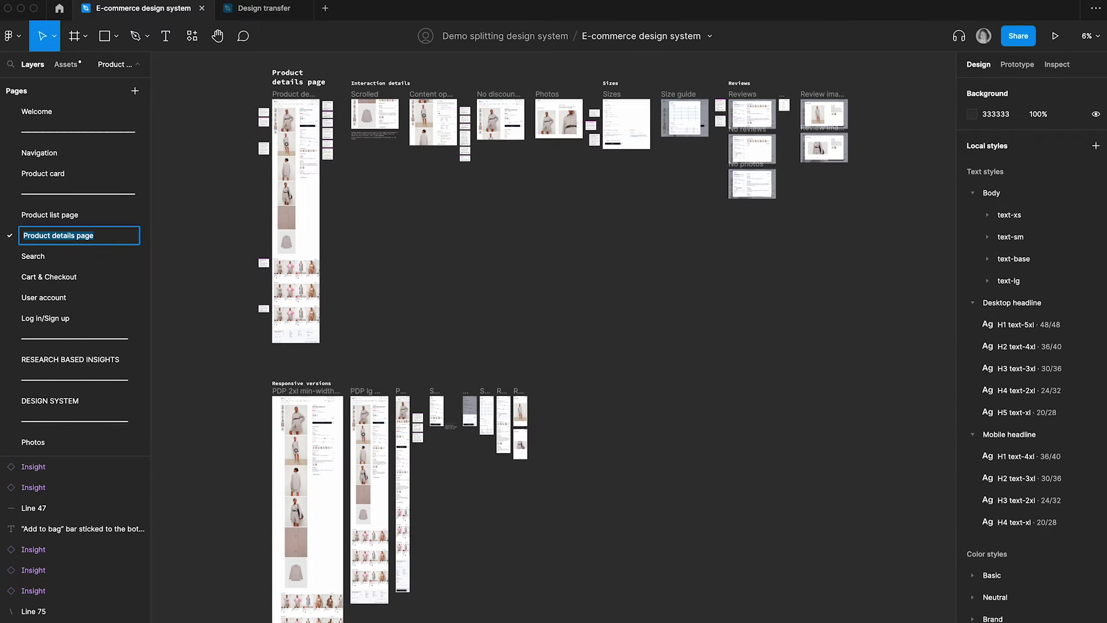
{"action": "left_click", "coordinate": [256, 10]}
{"action": "left_click", "coordinate": [135, 91]}
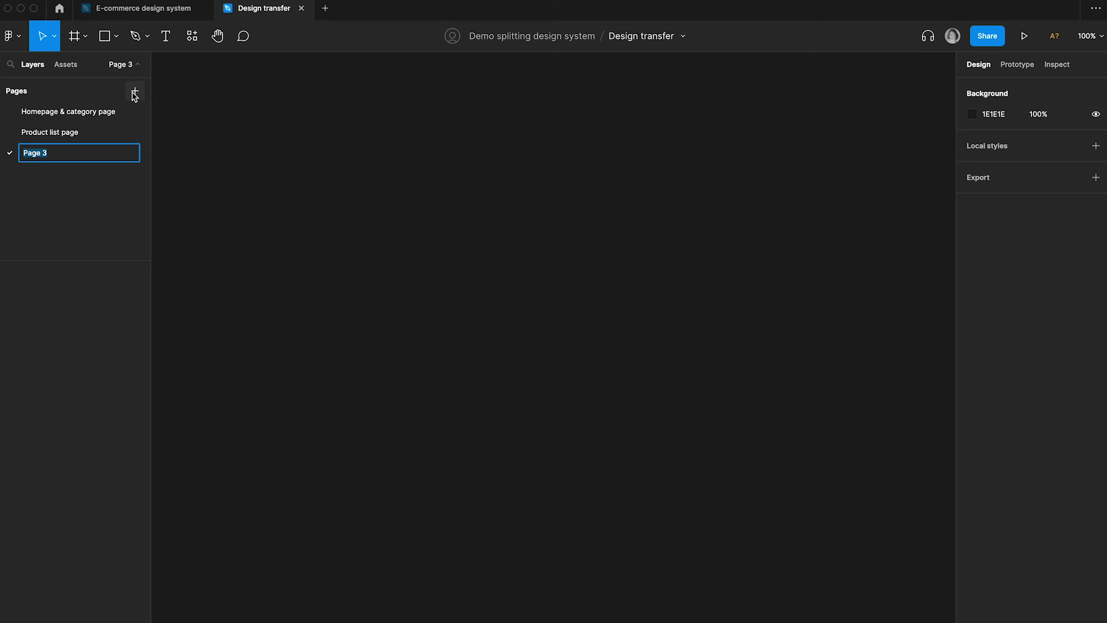
{"action": "key", "text": "ctrl+v"}
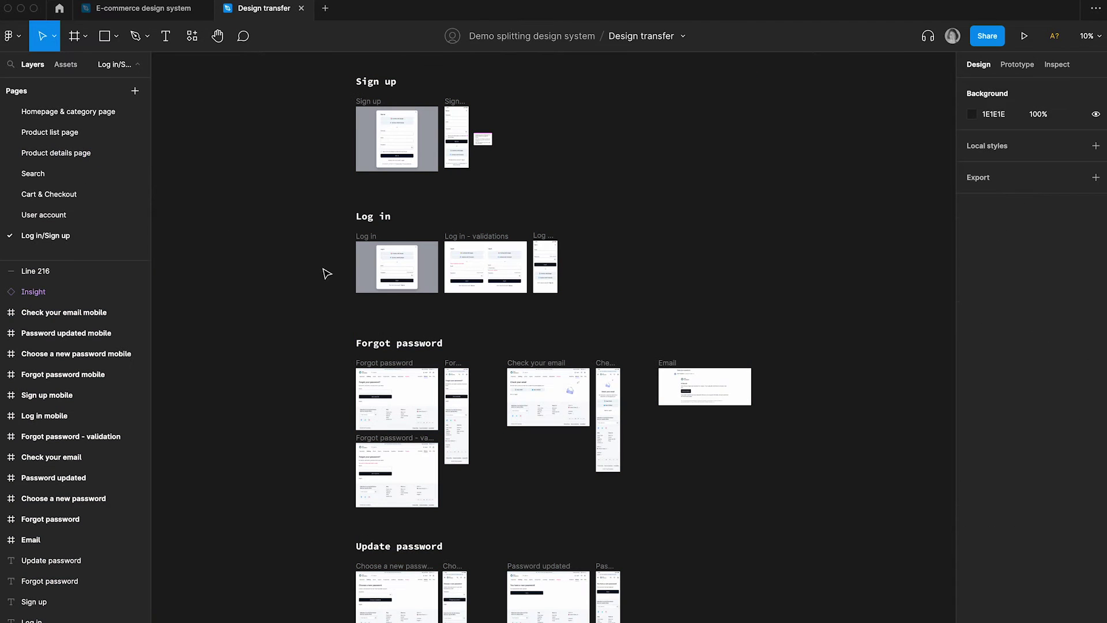
Delete the pages from Product list page through Log in/Sign up, plus the spare divider page, from the E-commerce design system file
{"action": "left_click", "coordinate": [67, 116]}
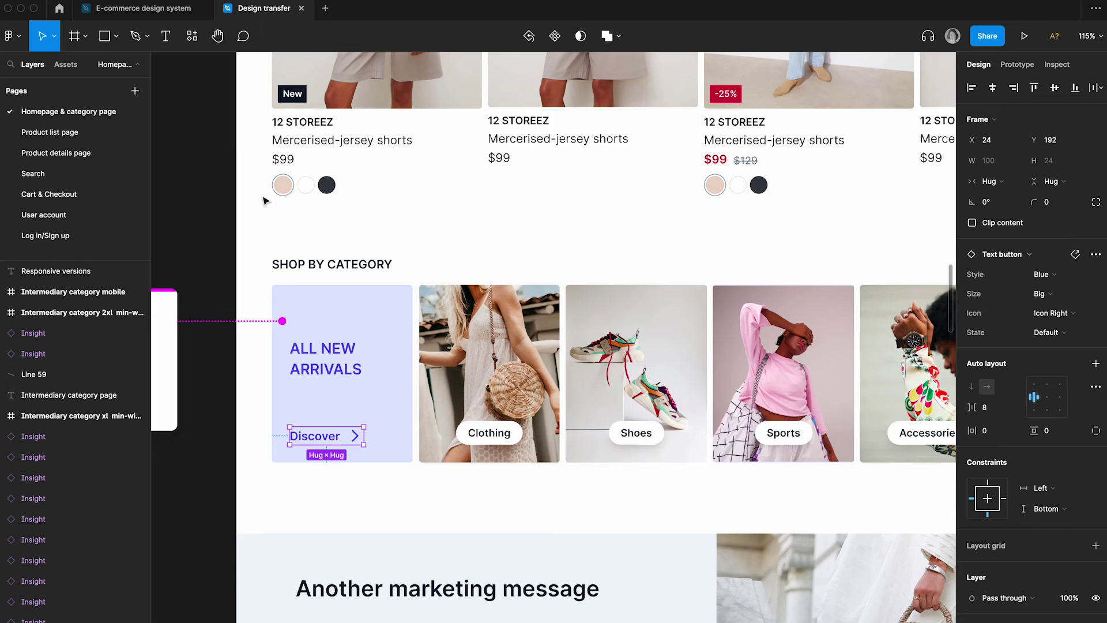
{"action": "scroll", "coordinate": [205, 223], "scroll_direction": "down", "scroll_amount": 5}
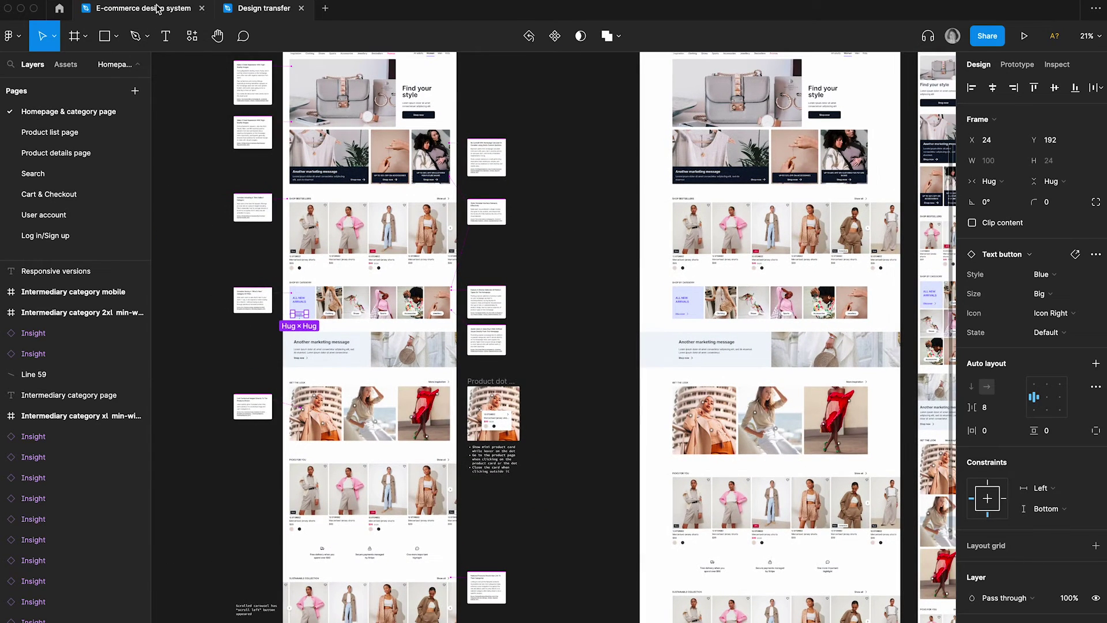
{"action": "left_click", "coordinate": [155, 8]}
{"action": "right_click", "coordinate": [68, 215]}
{"action": "left_click", "coordinate": [167, 246]}
{"action": "right_click", "coordinate": [56, 216]}
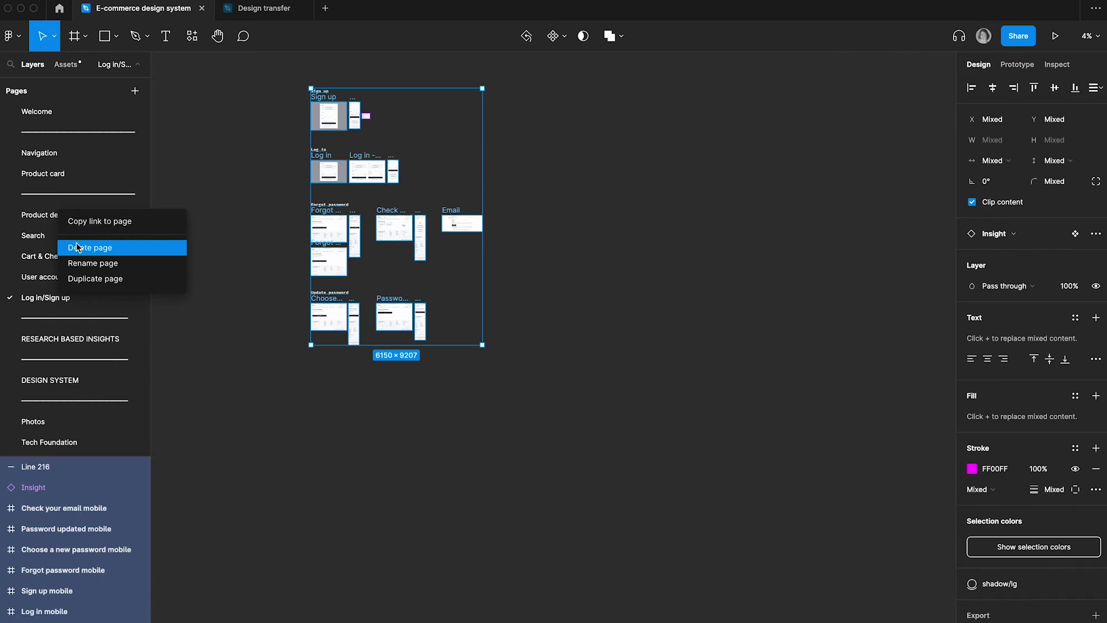
{"action": "left_click", "coordinate": [81, 247]}
{"action": "right_click", "coordinate": [52, 215]}
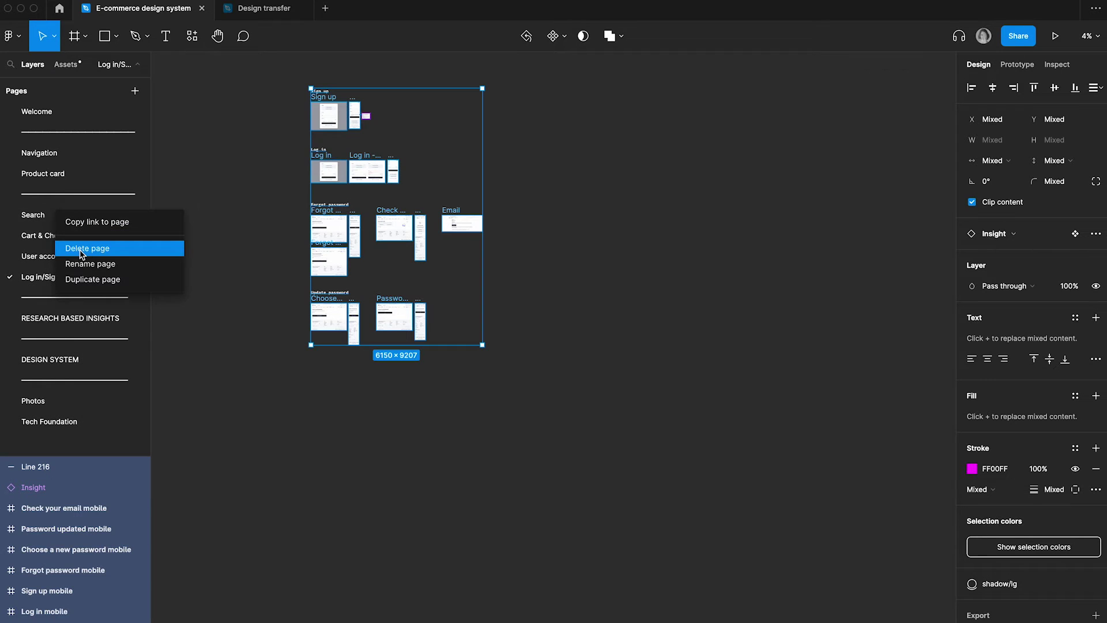
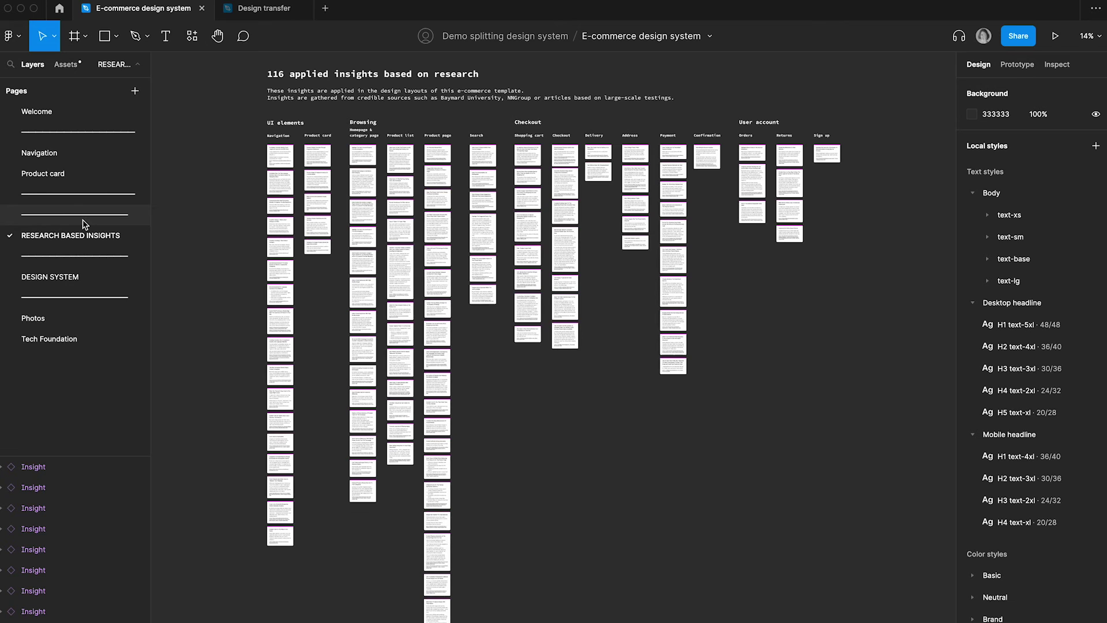
{"action": "right_click", "coordinate": [83, 224]}
{"action": "left_click", "coordinate": [130, 255]}
Select and copy all the insight cards and headings on the RESEARCH BASED INSIGHTS page
{"action": "scroll", "coordinate": [239, 215], "scroll_direction": "down", "scroll_amount": 3}
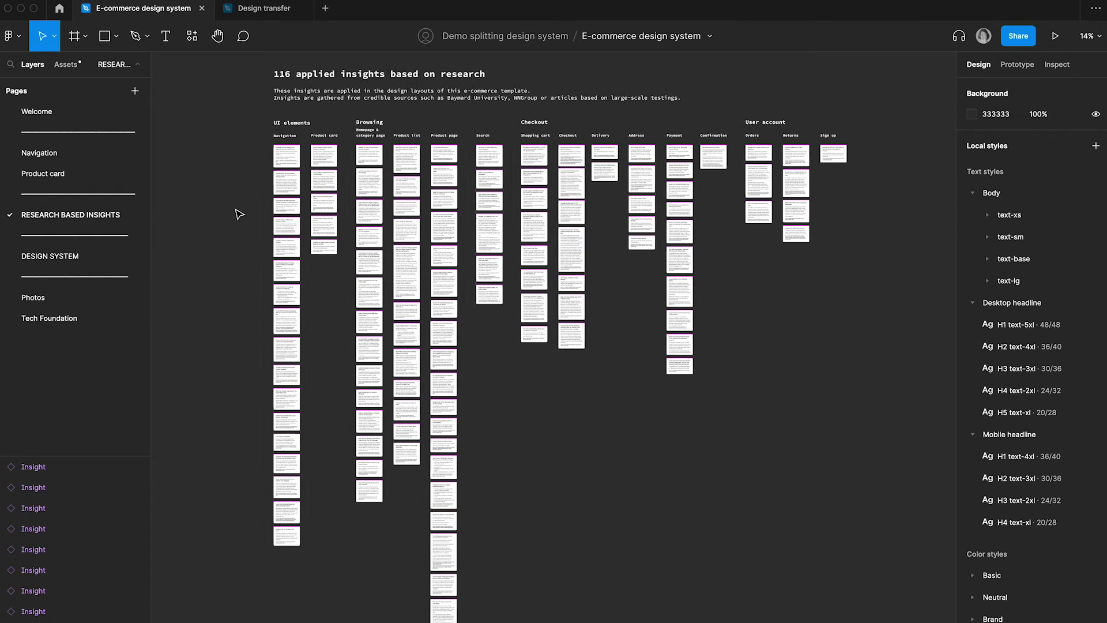
{"action": "scroll", "coordinate": [219, 167], "scroll_direction": "down", "scroll_amount": 2}
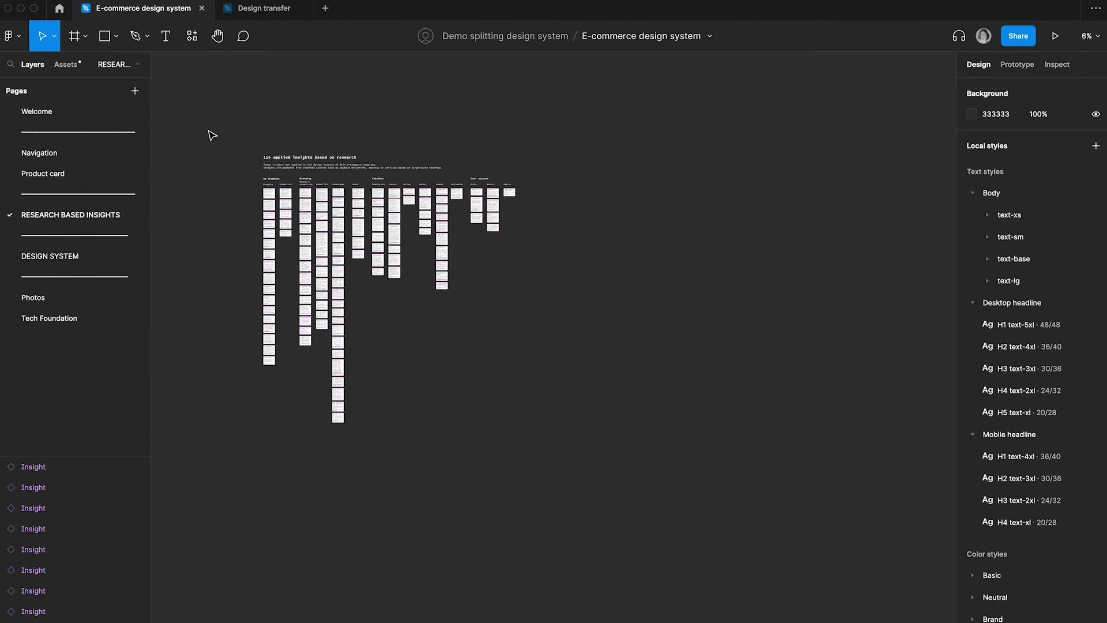
{"action": "scroll", "coordinate": [210, 136], "scroll_direction": "up", "scroll_amount": 5}
{"action": "left_click_drag", "start_coordinate": [218, 114], "coordinate": [803, 620]}
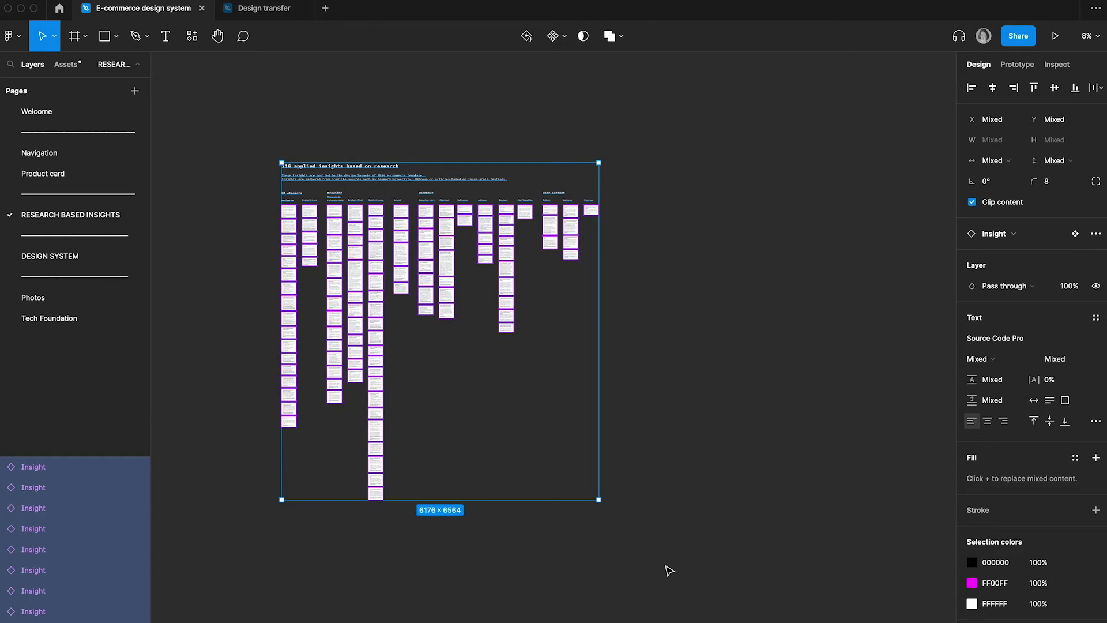
Add a page to the Design transfer file, name it with the copied insights text, and paste the insight cards onto it
{"action": "left_click", "coordinate": [264, 12]}
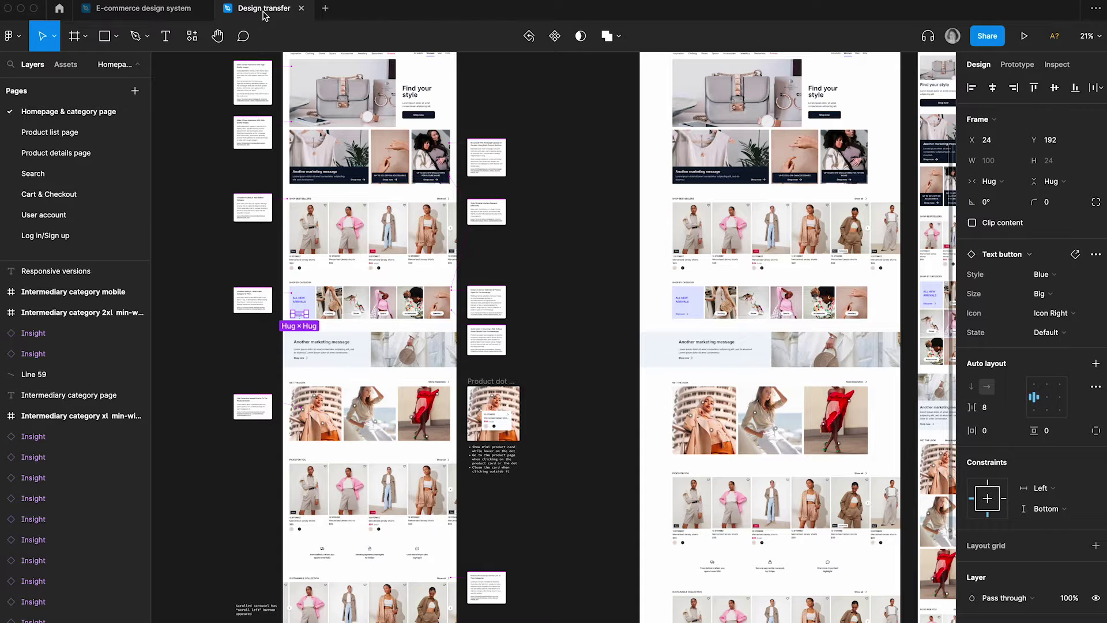
{"action": "left_click", "coordinate": [96, 241]}
{"action": "left_click", "coordinate": [135, 90]}
{"action": "key", "text": "ctrl+v"}
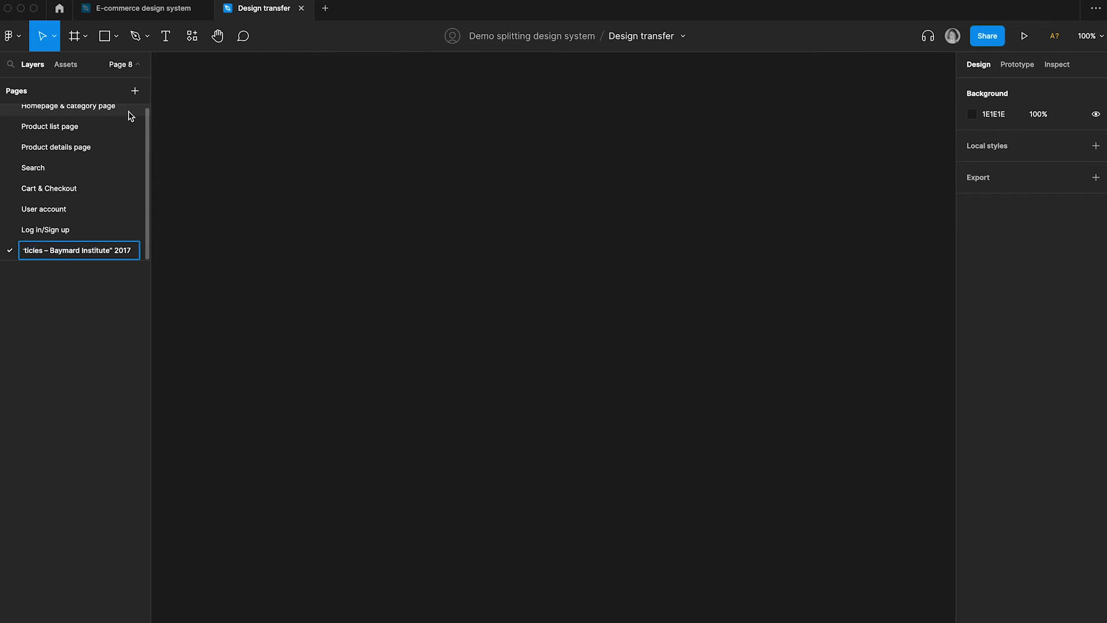
{"action": "key", "text": "Return"}
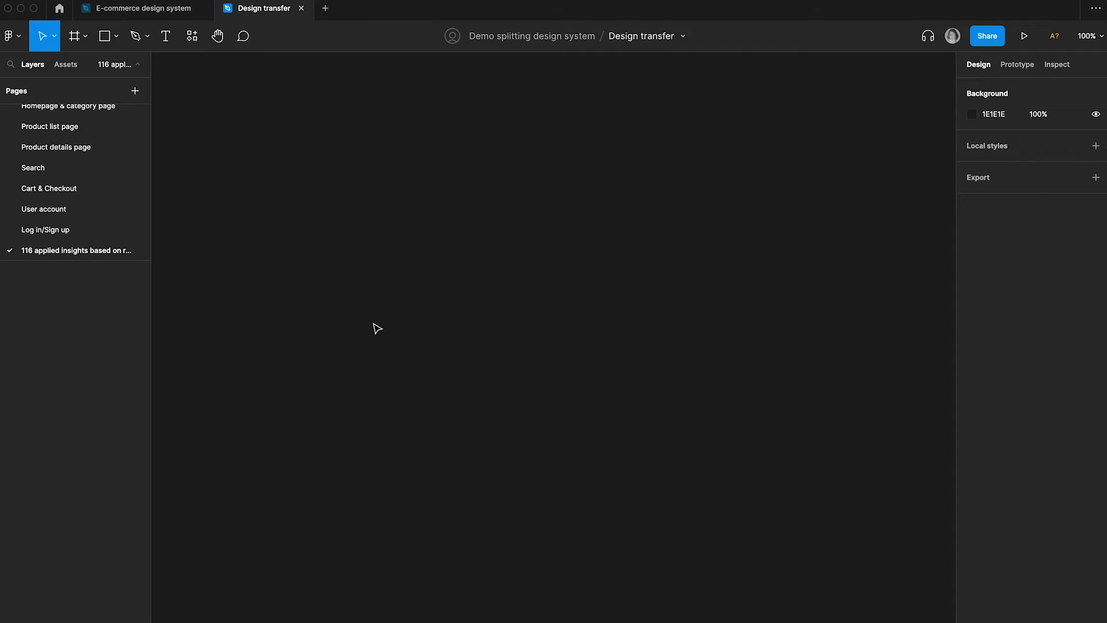
{"action": "key", "text": "ctrl+v"}
{"action": "key", "text": "Escape"}
Delete the RESEARCH BASED INSIGHTS page and the leftover divider page beneath it from the E-commerce design system file
{"action": "left_click", "coordinate": [157, 14]}
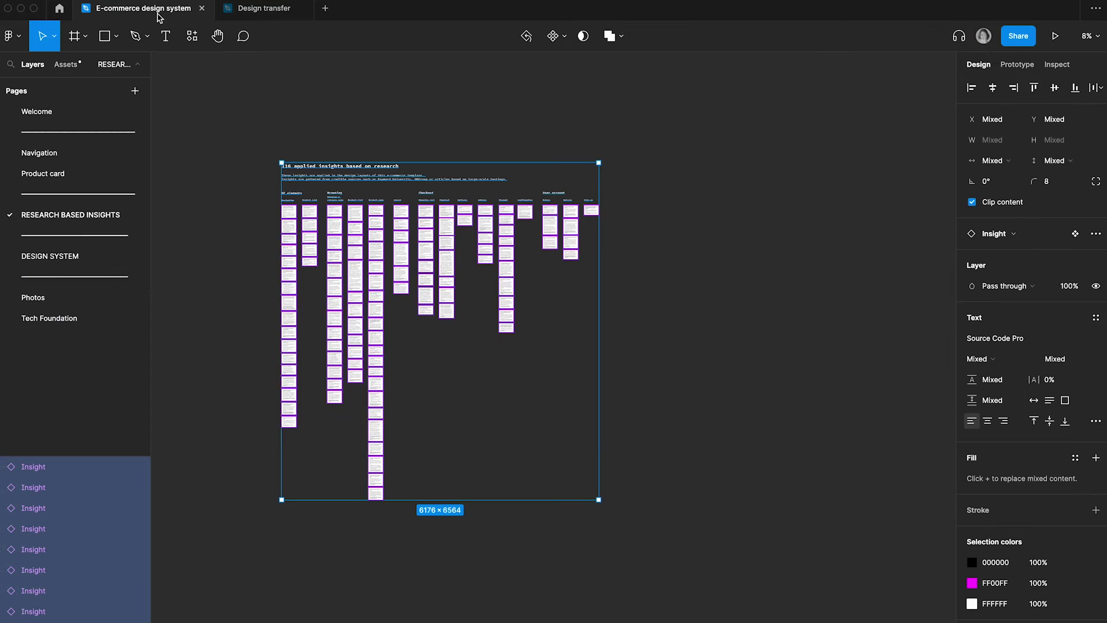
{"action": "right_click", "coordinate": [60, 216]}
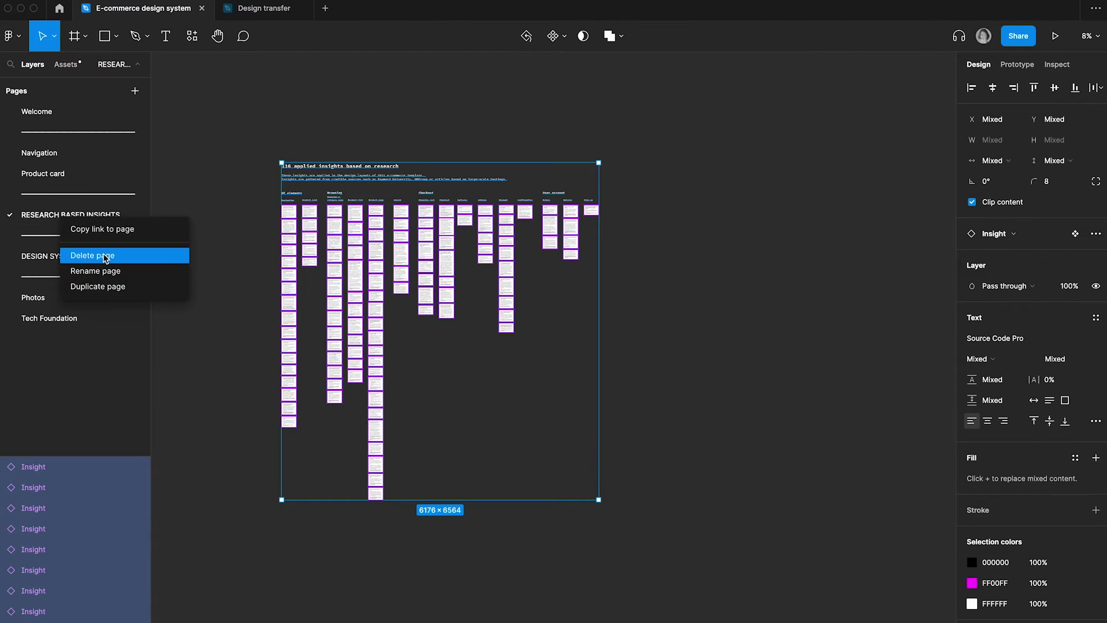
{"action": "left_click", "coordinate": [106, 259]}
{"action": "right_click", "coordinate": [84, 203]}
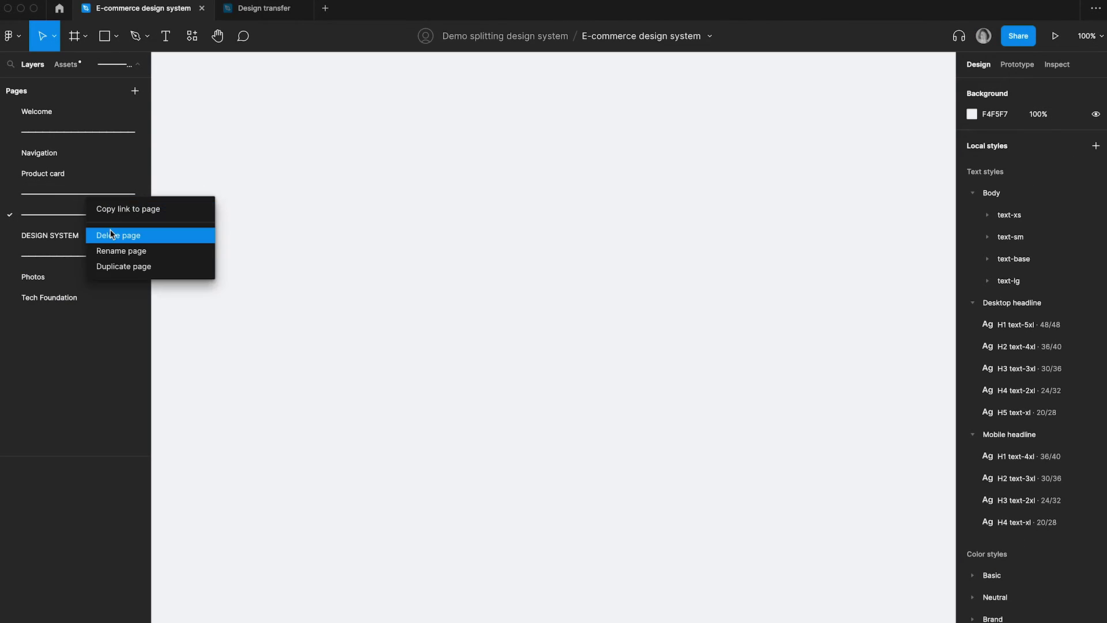
{"action": "left_click", "coordinate": [110, 234]}
Open the DESIGN SYSTEM page and look over its color, typography and component frames
{"action": "left_click", "coordinate": [111, 222]}
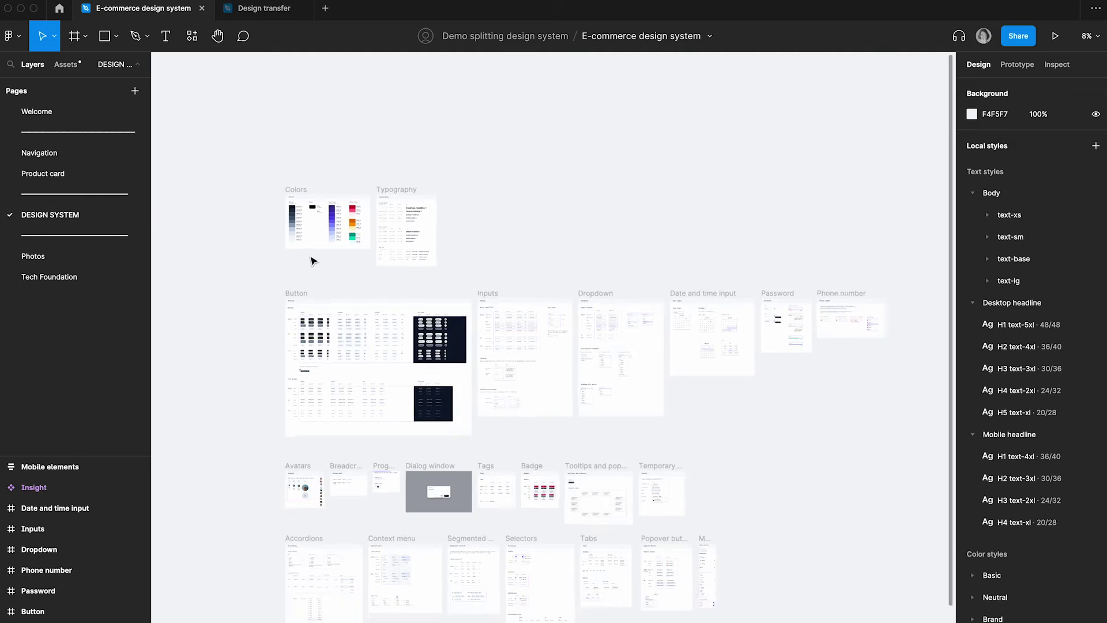
{"action": "scroll", "coordinate": [280, 298], "scroll_direction": "down", "scroll_amount": 3}
{"action": "scroll", "coordinate": [280, 297], "scroll_direction": "up", "scroll_amount": 3}
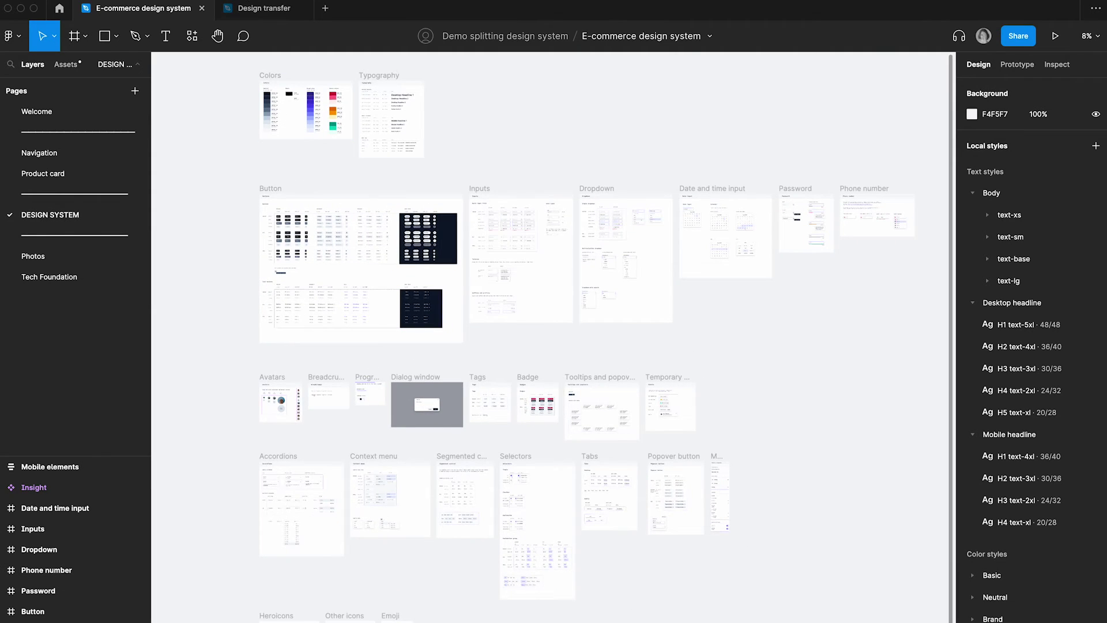
On the Cart & Checkout page of the Design transfer file, select the Checkout securely button and view its main component
{"action": "left_click", "coordinate": [258, 18]}
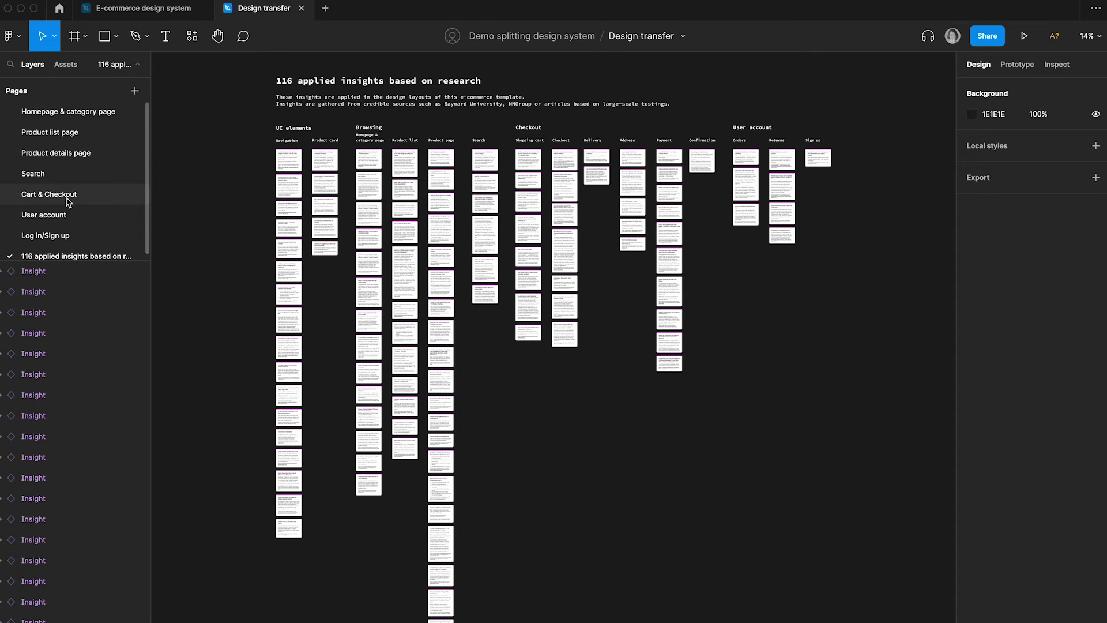
{"action": "left_click", "coordinate": [49, 188]}
{"action": "left_click", "coordinate": [301, 325]}
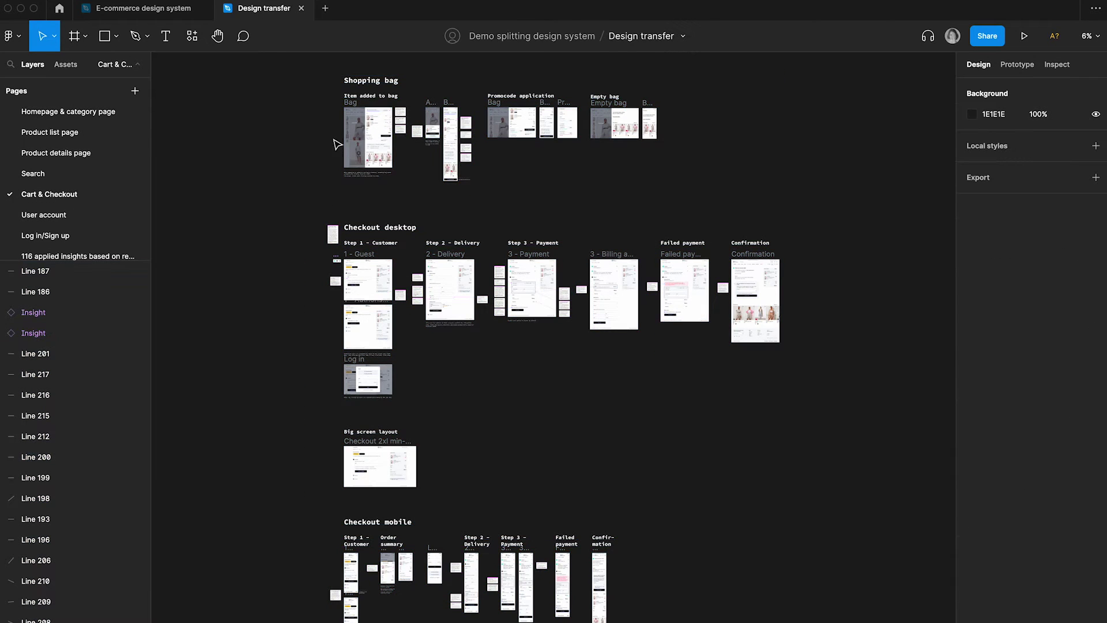
{"action": "scroll", "coordinate": [398, 118], "scroll_direction": "up", "scroll_amount": 5}
{"action": "scroll", "coordinate": [413, 138], "scroll_direction": "up", "scroll_amount": 5}
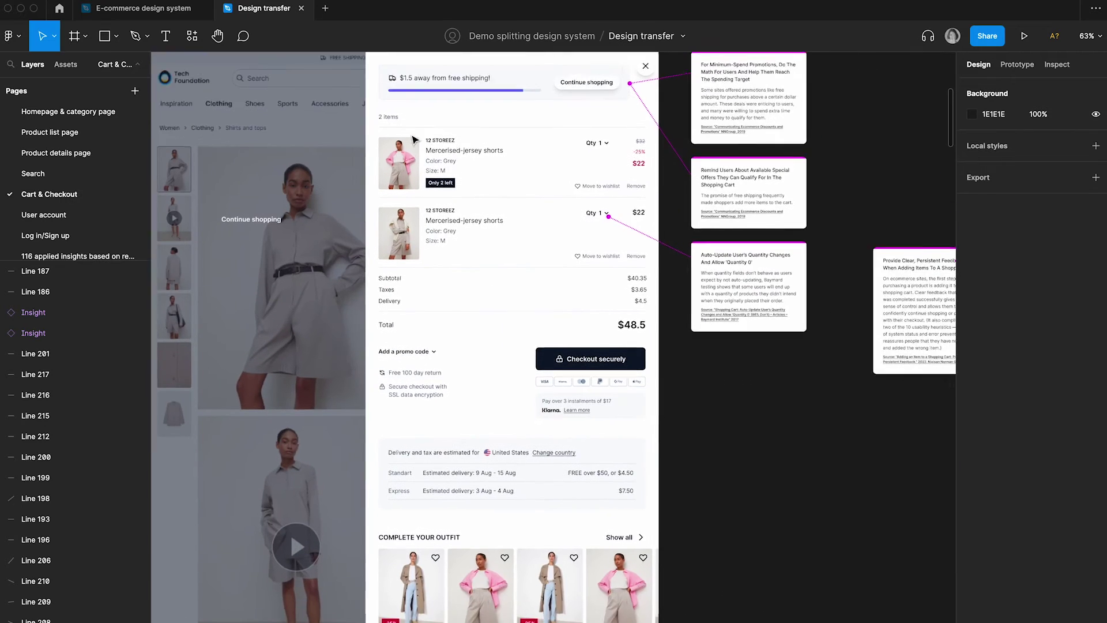
{"action": "left_click", "coordinate": [617, 423]}
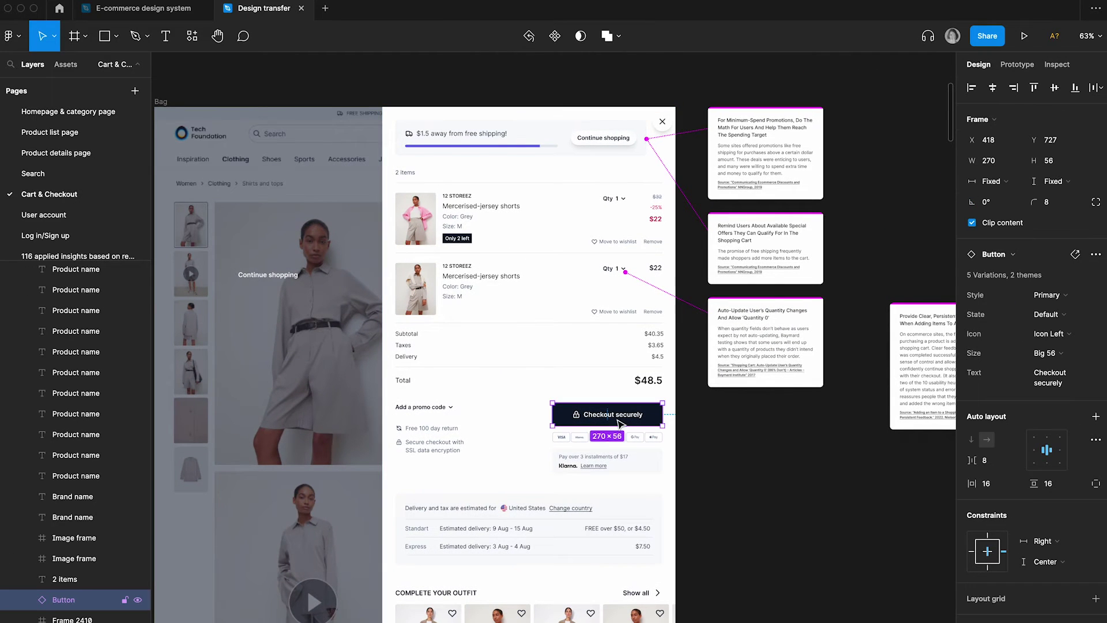
{"action": "left_click", "coordinate": [1075, 255]}
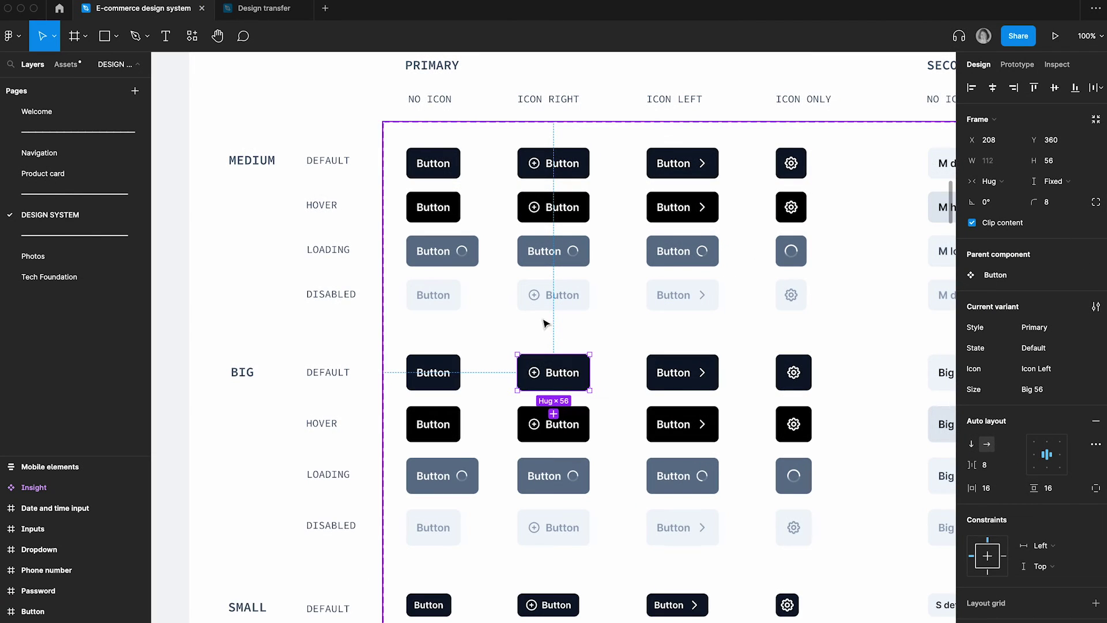
Return to the Design transfer file, select the refresh icon beside Free 100 day return, and view its main component
{"action": "left_click", "coordinate": [257, 9]}
{"action": "scroll", "coordinate": [516, 433], "scroll_direction": "down", "scroll_amount": 5}
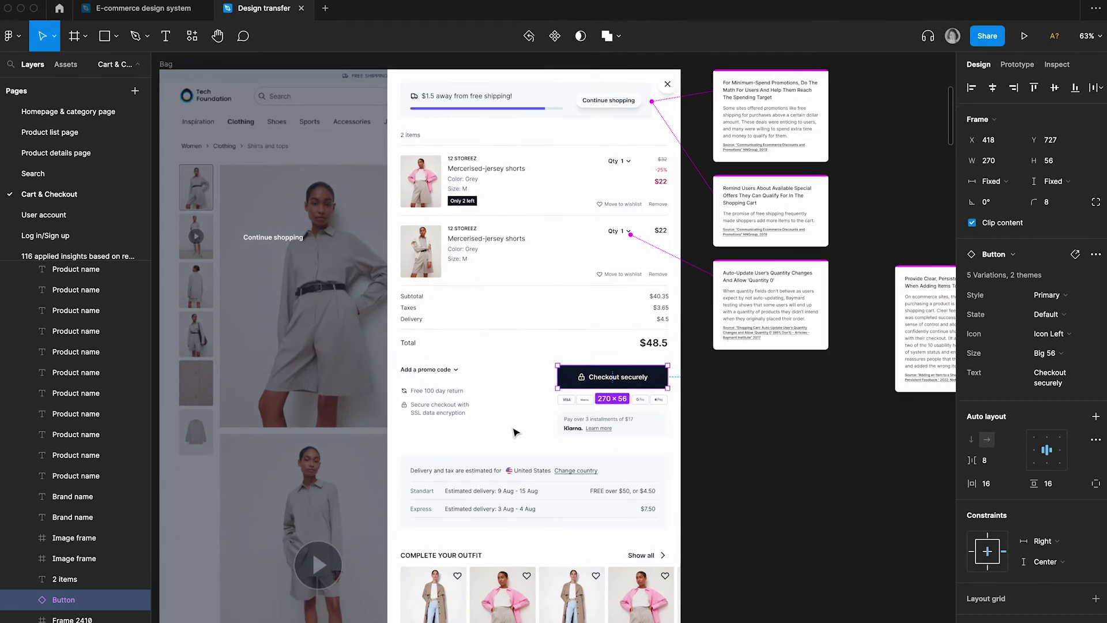
{"action": "scroll", "coordinate": [516, 432], "scroll_direction": "up", "scroll_amount": 2}
{"action": "scroll", "coordinate": [517, 432], "scroll_direction": "left", "scroll_amount": 2}
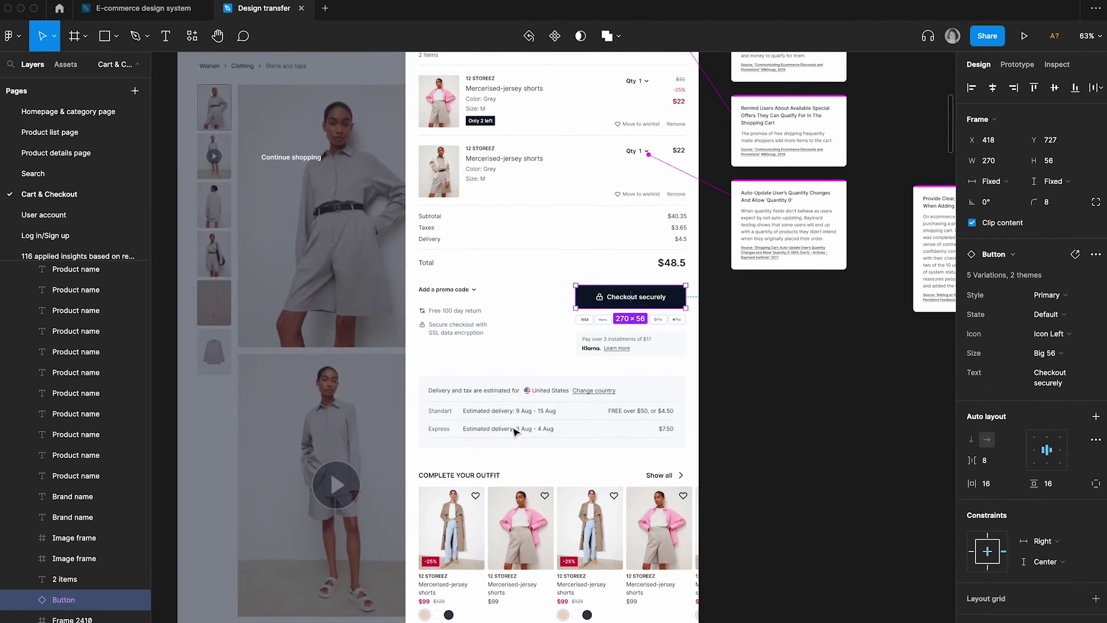
{"action": "left_click", "coordinate": [423, 311]}
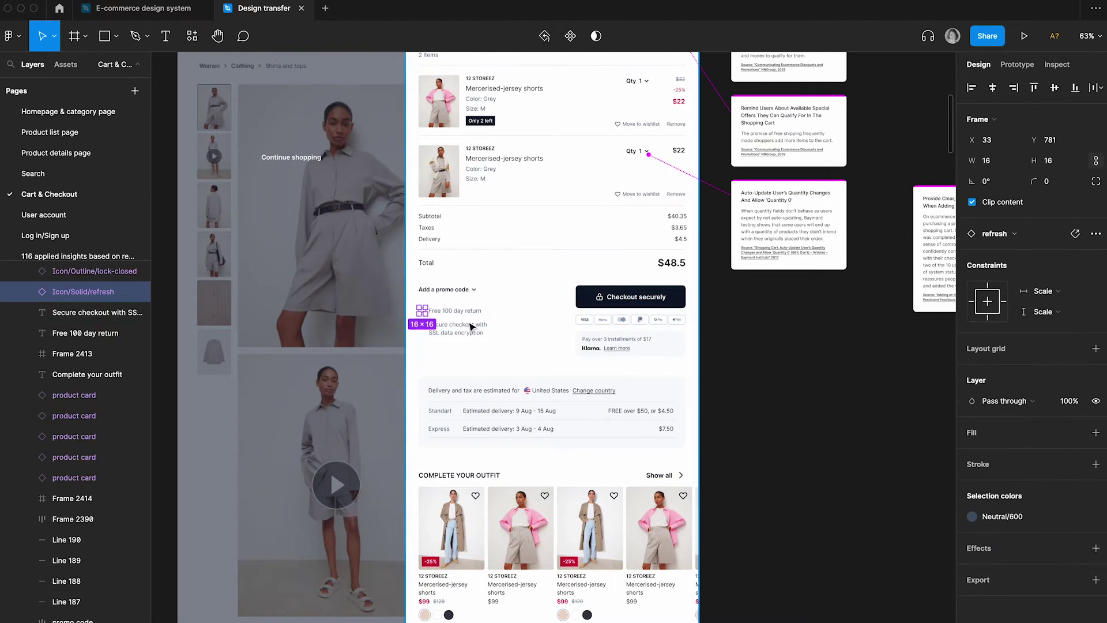
{"action": "left_click", "coordinate": [1075, 233]}
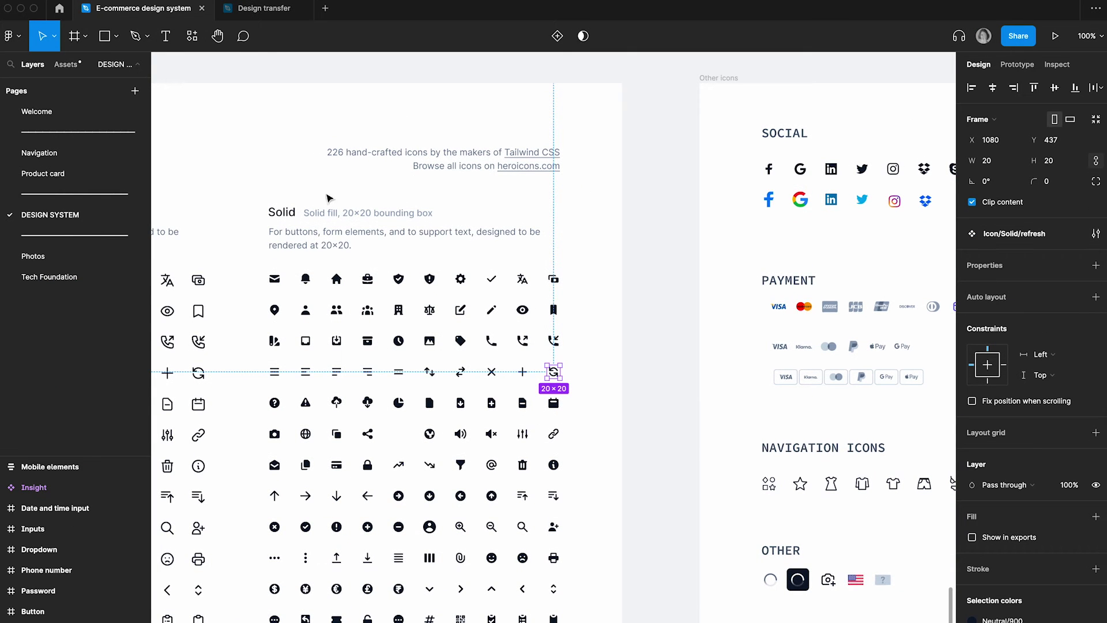
Return to the Design transfer file, select the first payment card below the Checkout securely button, and view its main component
{"action": "left_click", "coordinate": [277, 10]}
{"action": "scroll", "coordinate": [519, 404], "scroll_direction": "left", "scroll_amount": 2}
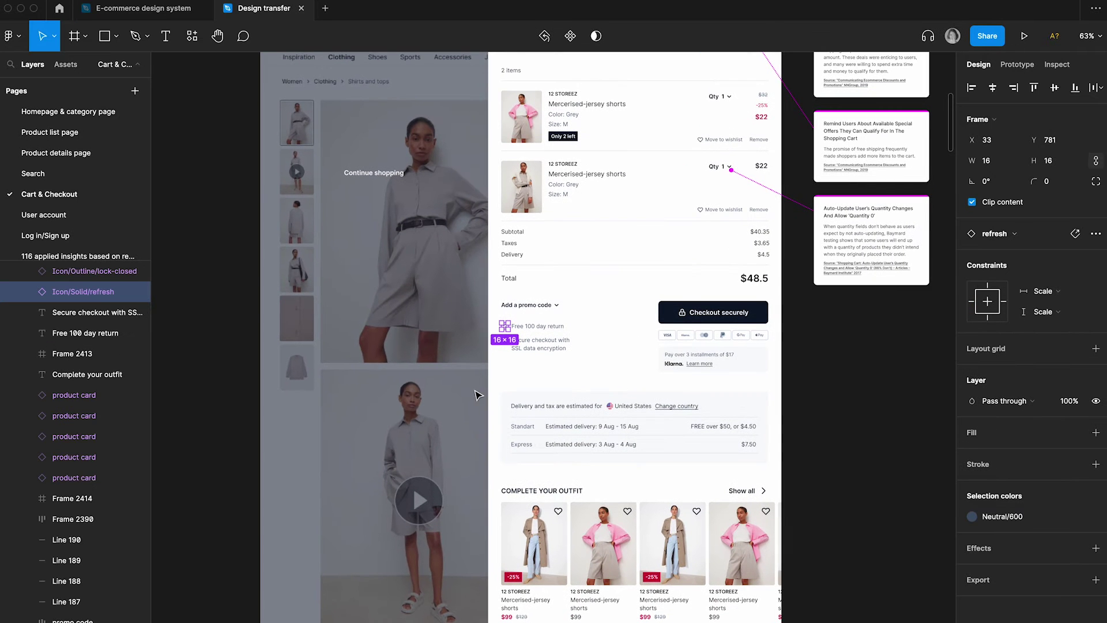
{"action": "left_click", "coordinate": [669, 338]}
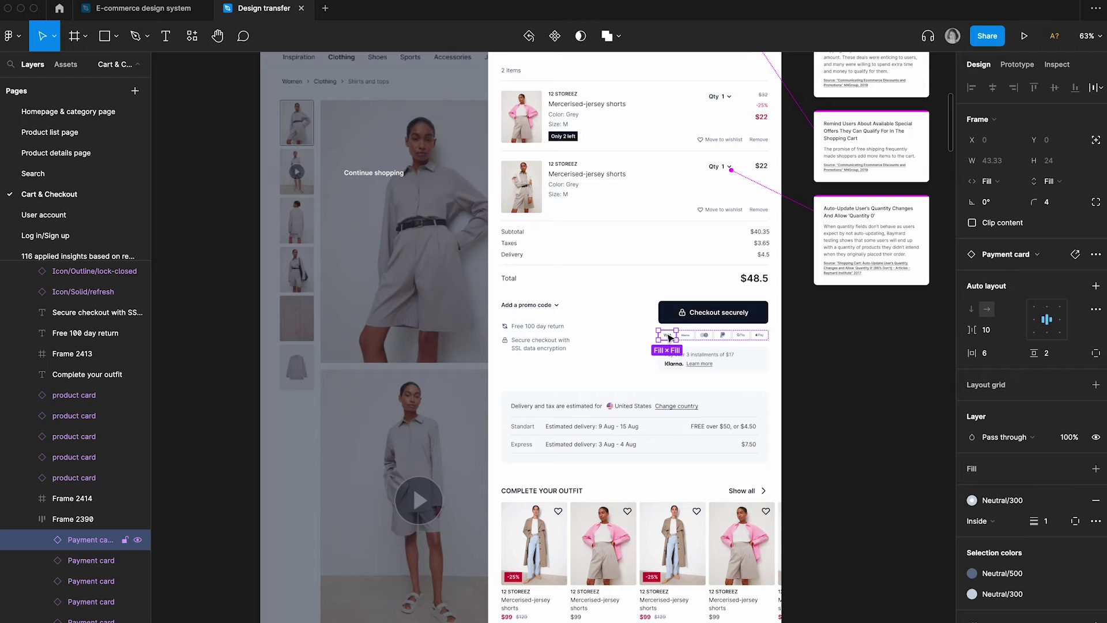
{"action": "left_click", "coordinate": [1075, 255]}
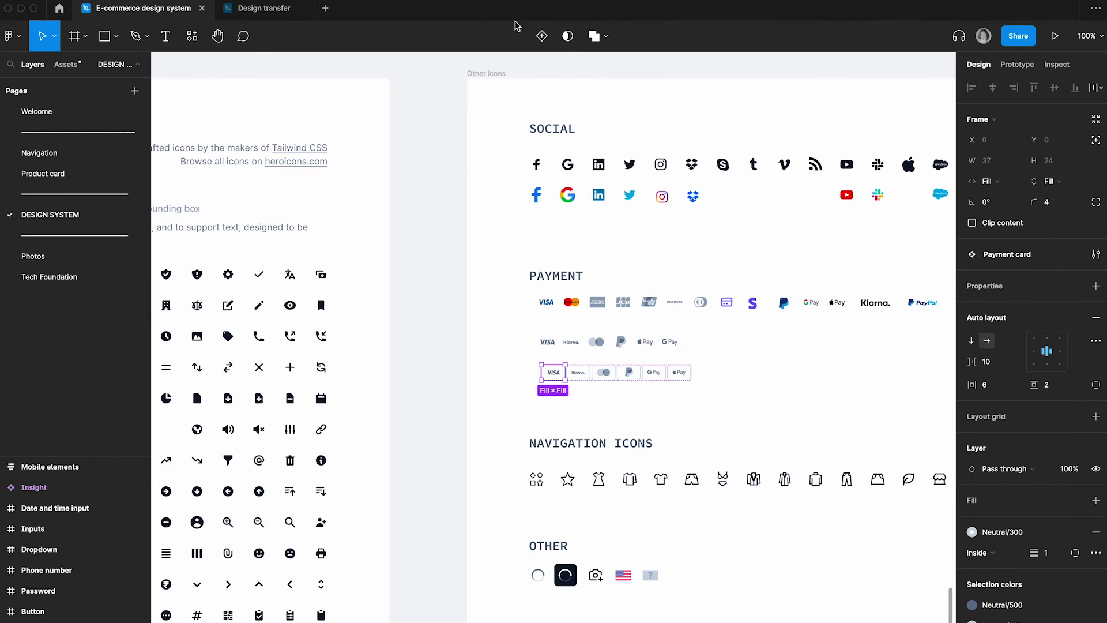
Return to the Cart & Checkout page in the Design transfer file and look over the Shopping bag and Checkout desktop sections
{"action": "left_click", "coordinate": [277, 8]}
{"action": "left_click", "coordinate": [863, 554]}
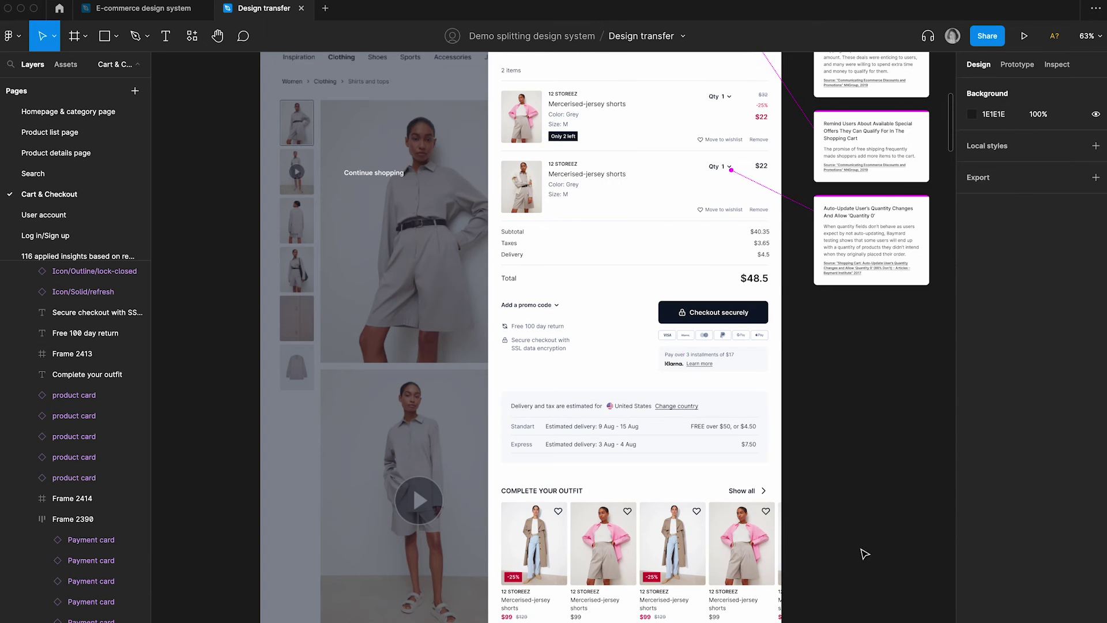
{"action": "scroll", "coordinate": [862, 553], "scroll_direction": "down", "scroll_amount": 8}
{"action": "scroll", "coordinate": [853, 567], "scroll_direction": "down", "scroll_amount": 5}
{"action": "scroll", "coordinate": [704, 447], "scroll_direction": "right", "scroll_amount": 3}
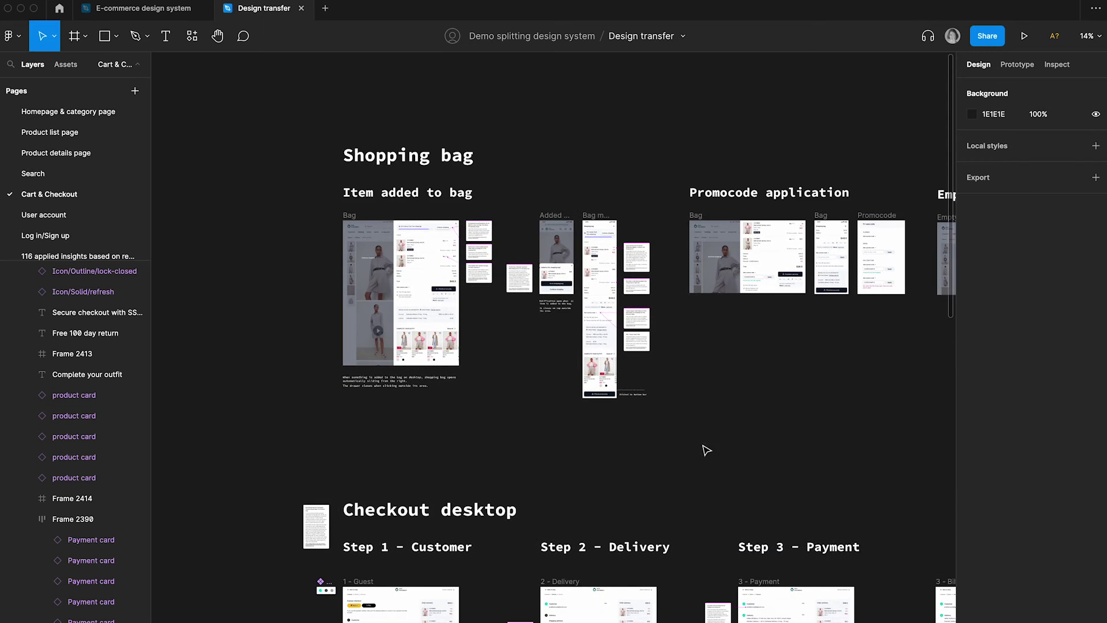
Select the Subtotal text in the Item added to bag design and view the definition of its Body/text-sm/font-normal text style
{"action": "scroll", "coordinate": [516, 272], "scroll_direction": "up", "scroll_amount": 8}
{"action": "scroll", "coordinate": [517, 272], "scroll_direction": "left", "scroll_amount": 4}
{"action": "scroll", "coordinate": [516, 272], "scroll_direction": "up", "scroll_amount": 2}
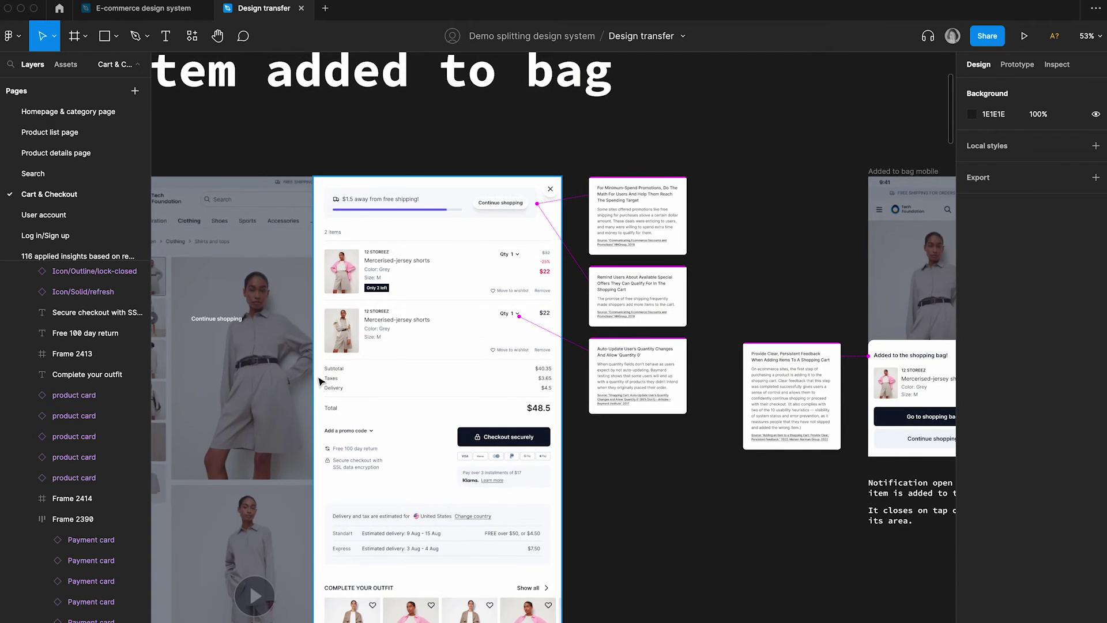
{"action": "left_click", "coordinate": [337, 372]}
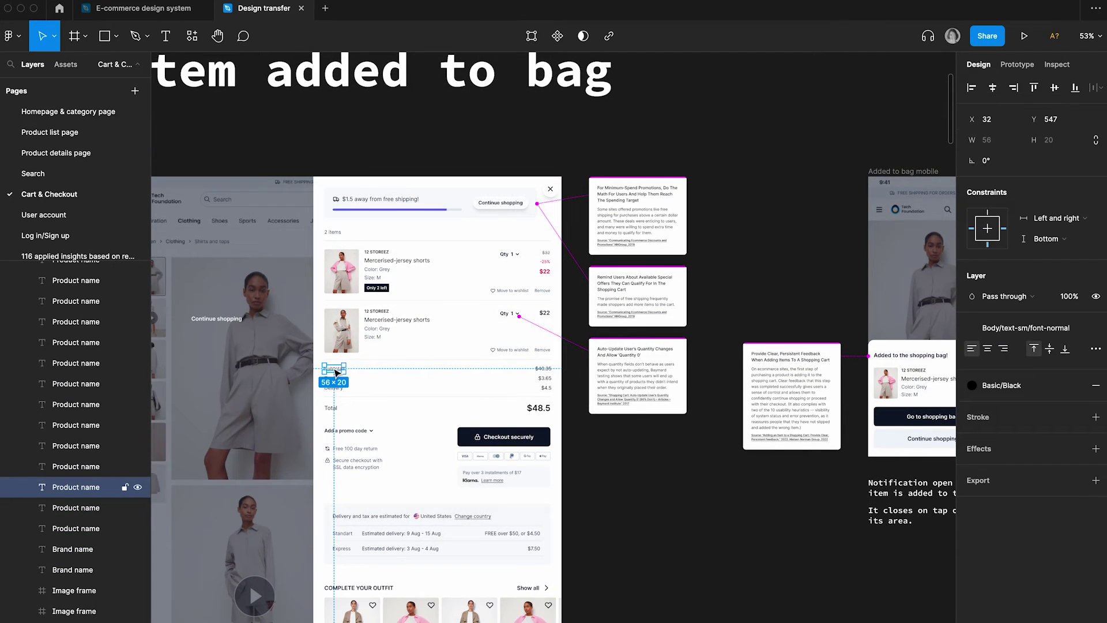
{"action": "left_click", "coordinate": [1016, 330]}
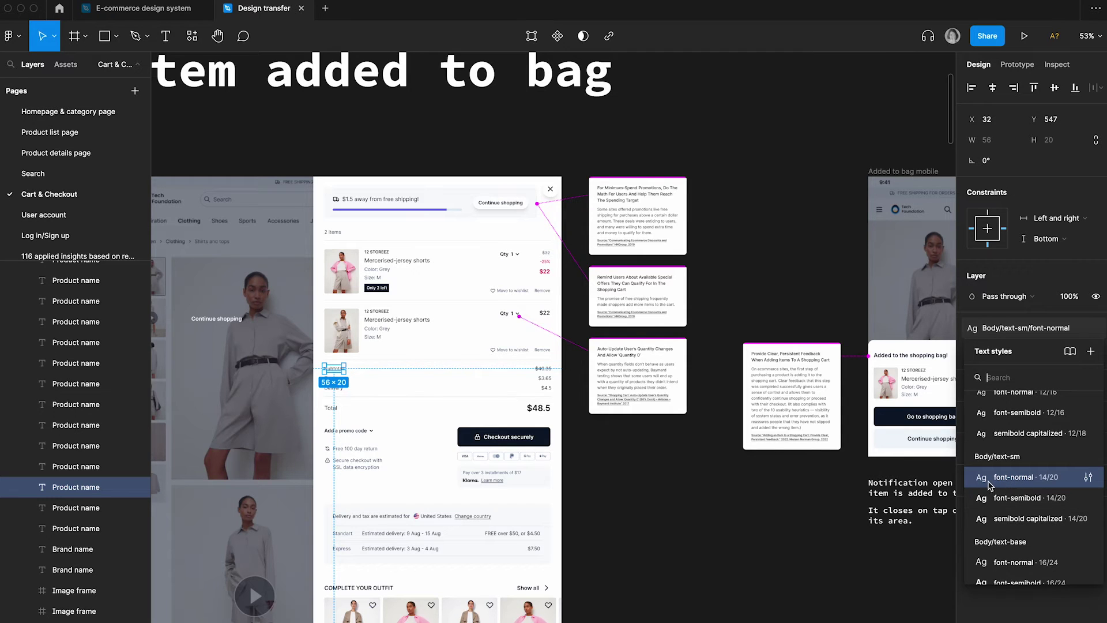
{"action": "left_click", "coordinate": [1089, 478]}
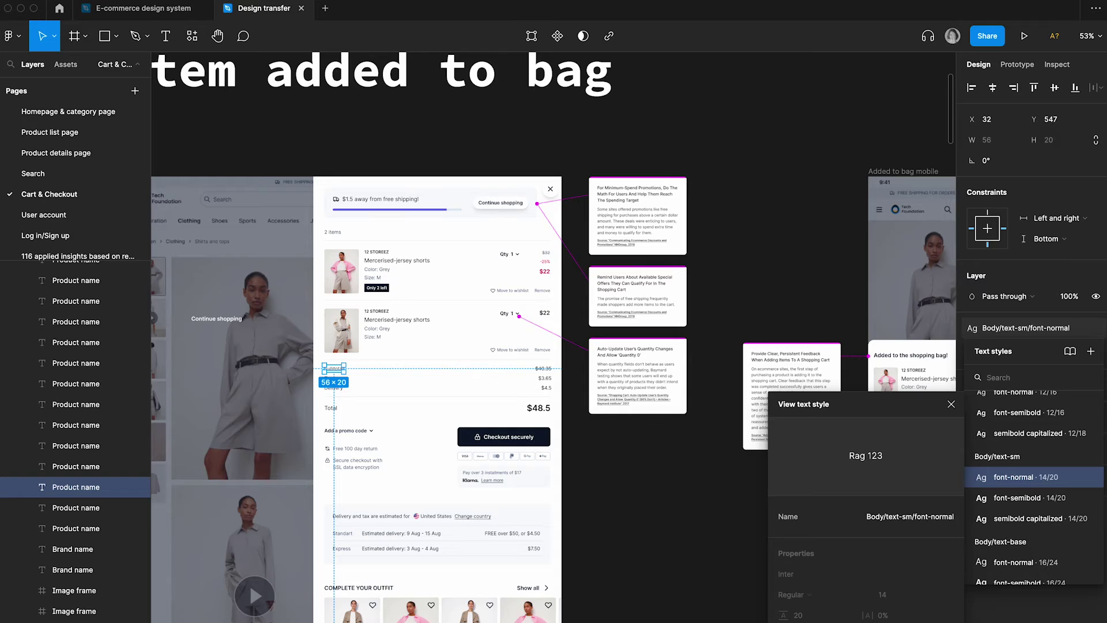
Check the local text styles in the E-commerce design system file, and return to the Design transfer file
{"action": "key", "text": "ctrl+shift+Tab"}
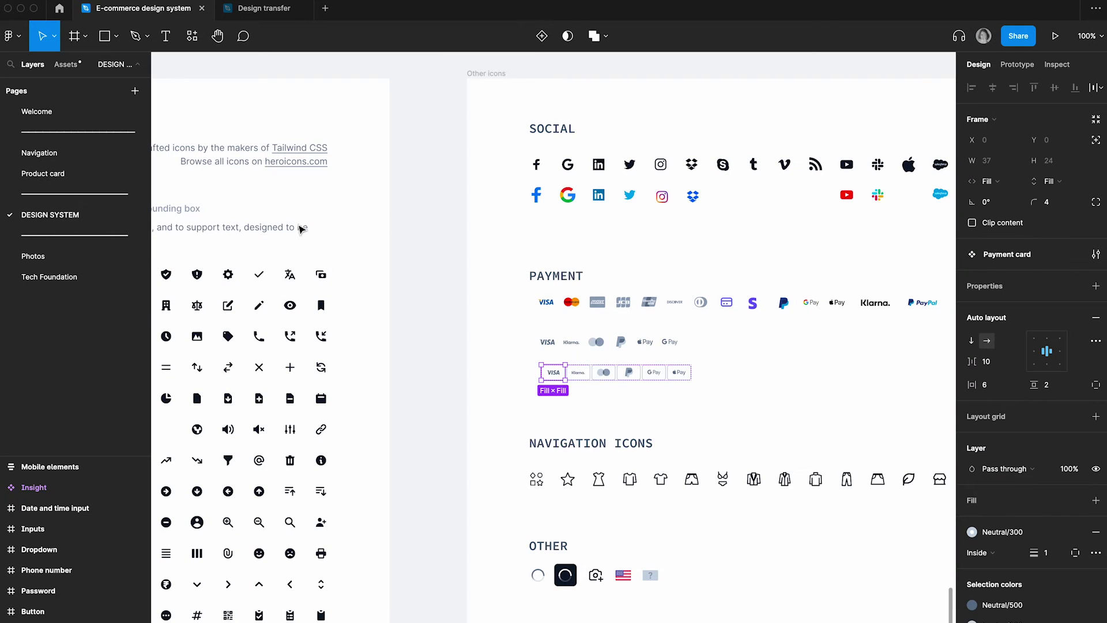
{"action": "left_click", "coordinate": [403, 191]}
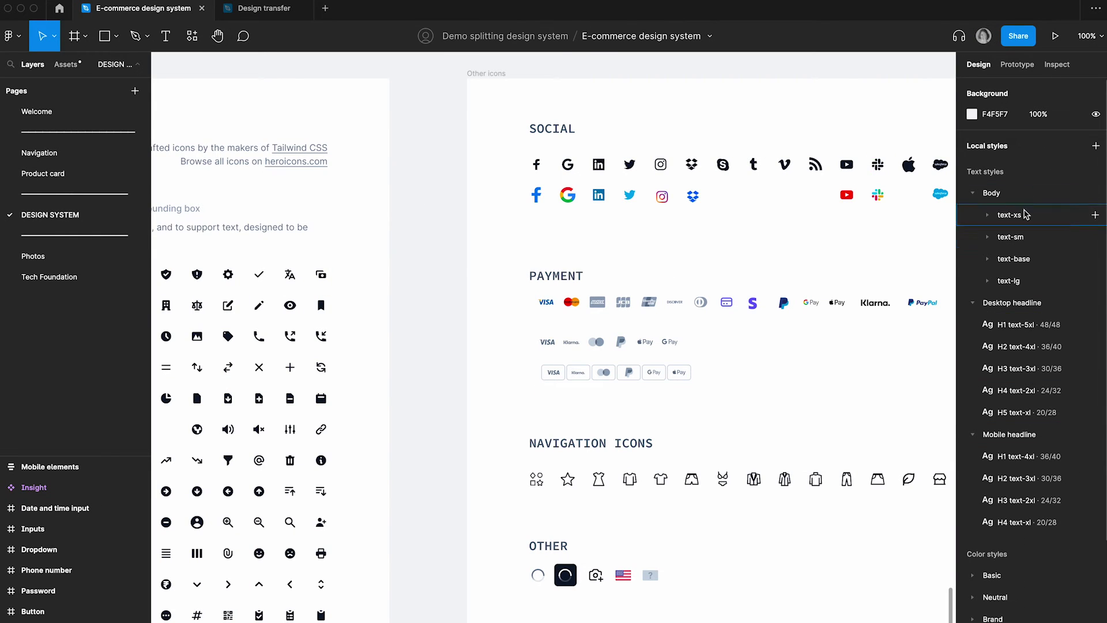
{"action": "left_click", "coordinate": [294, 9]}
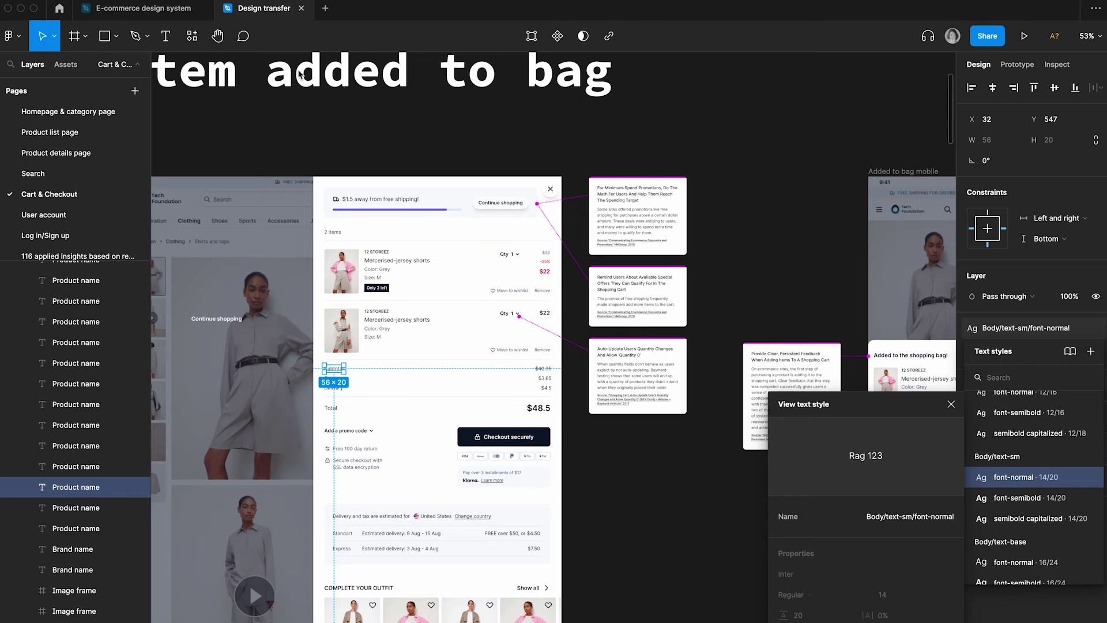
Show the color styles for the Subtotal text and go to the style definition of Basic/Black
{"action": "left_click", "coordinate": [1050, 336]}
{"action": "left_click", "coordinate": [1020, 387]}
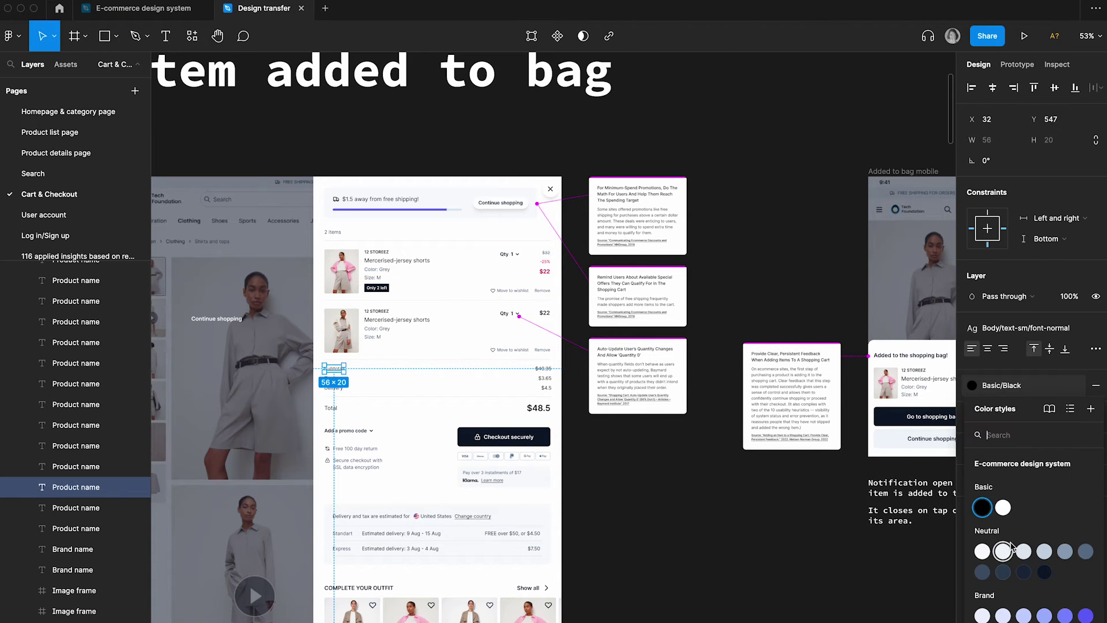
{"action": "right_click", "coordinate": [986, 515]}
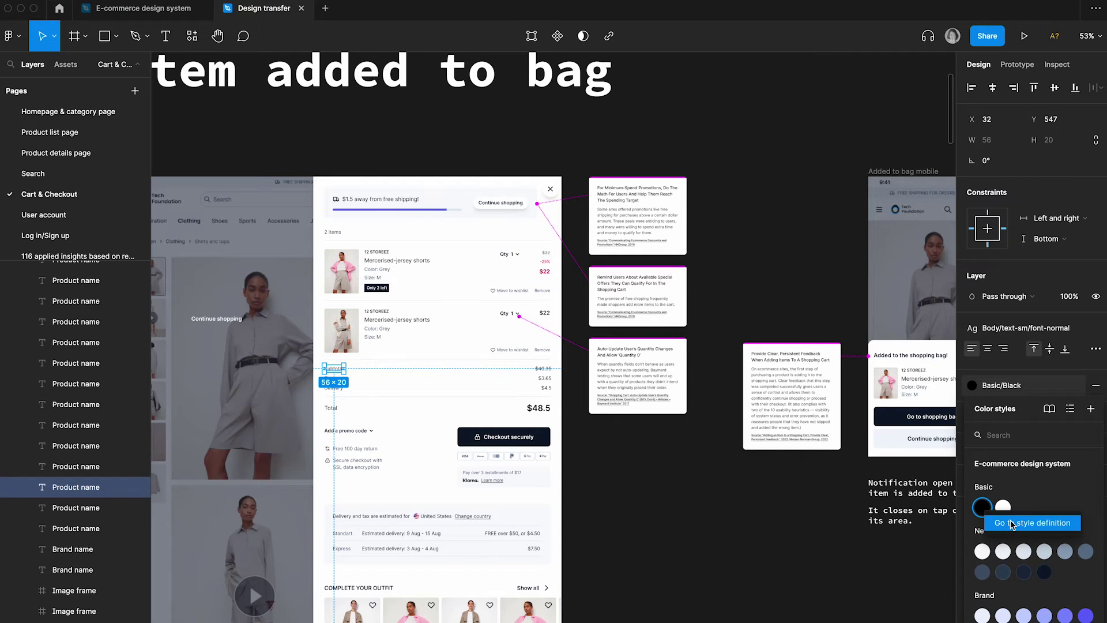
{"action": "left_click", "coordinate": [1050, 523]}
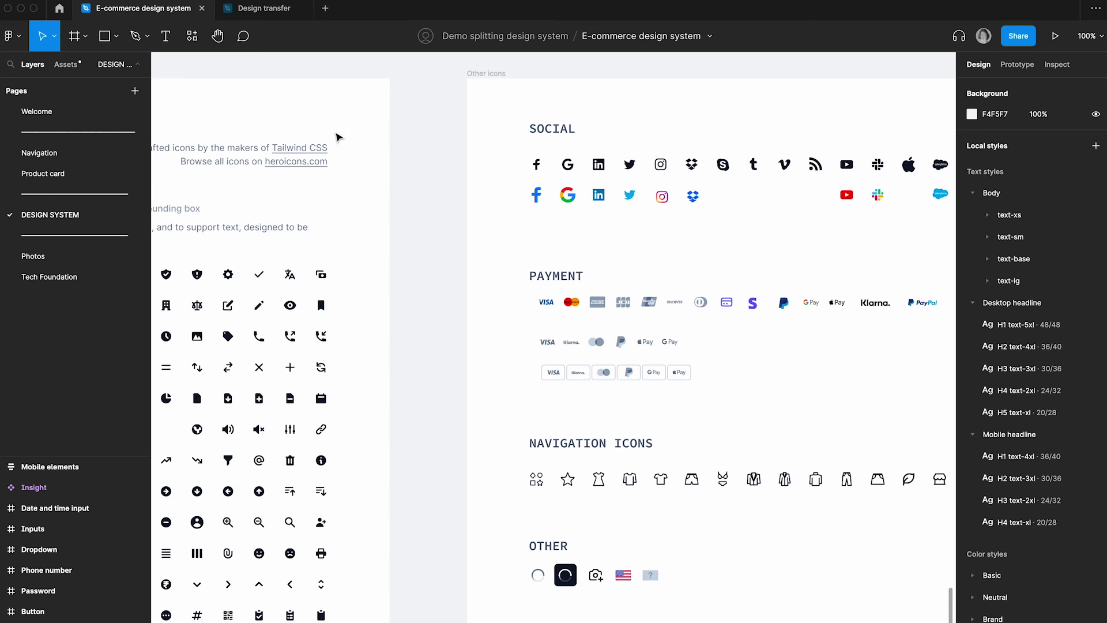
Look over the component frames on the DESIGN SYSTEM page, from the icons up to Colors, Typography and Button
{"action": "scroll", "coordinate": [427, 202], "scroll_direction": "down", "scroll_amount": 5}
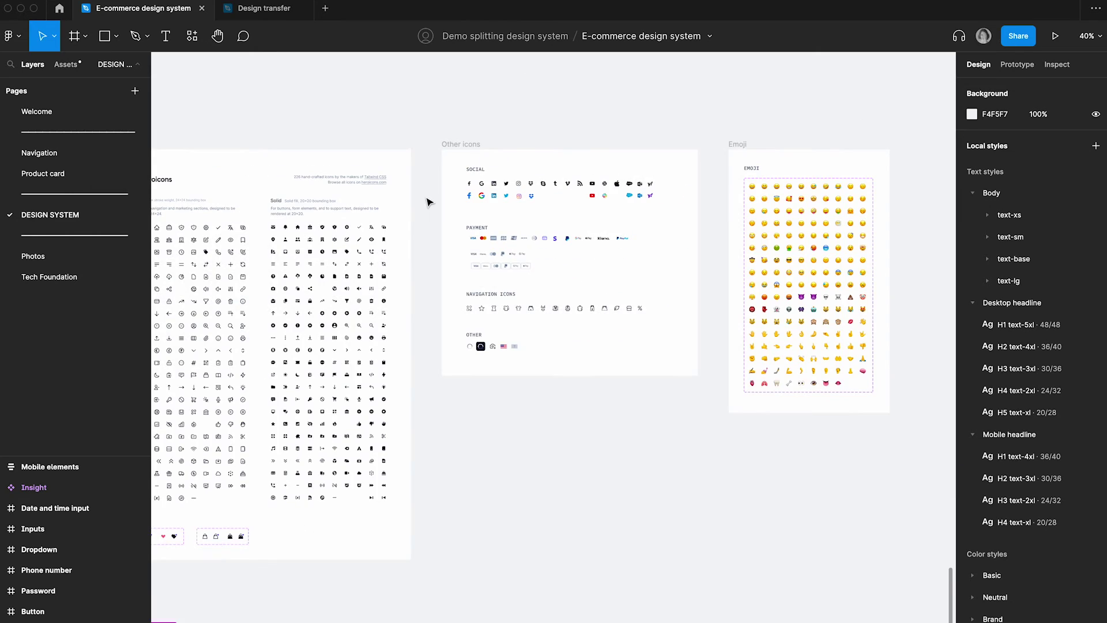
{"action": "scroll", "coordinate": [428, 202], "scroll_direction": "down", "scroll_amount": 4}
{"action": "scroll", "coordinate": [427, 202], "scroll_direction": "up", "scroll_amount": 10}
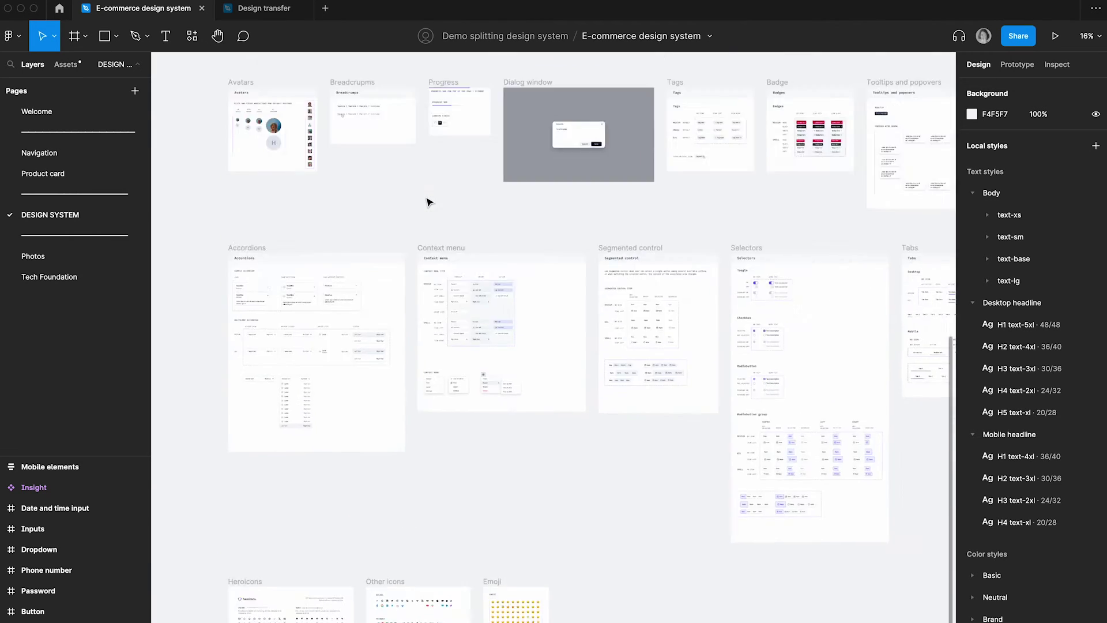
{"action": "scroll", "coordinate": [427, 202], "scroll_direction": "up", "scroll_amount": 3}
{"action": "scroll", "coordinate": [428, 202], "scroll_direction": "down", "scroll_amount": 3}
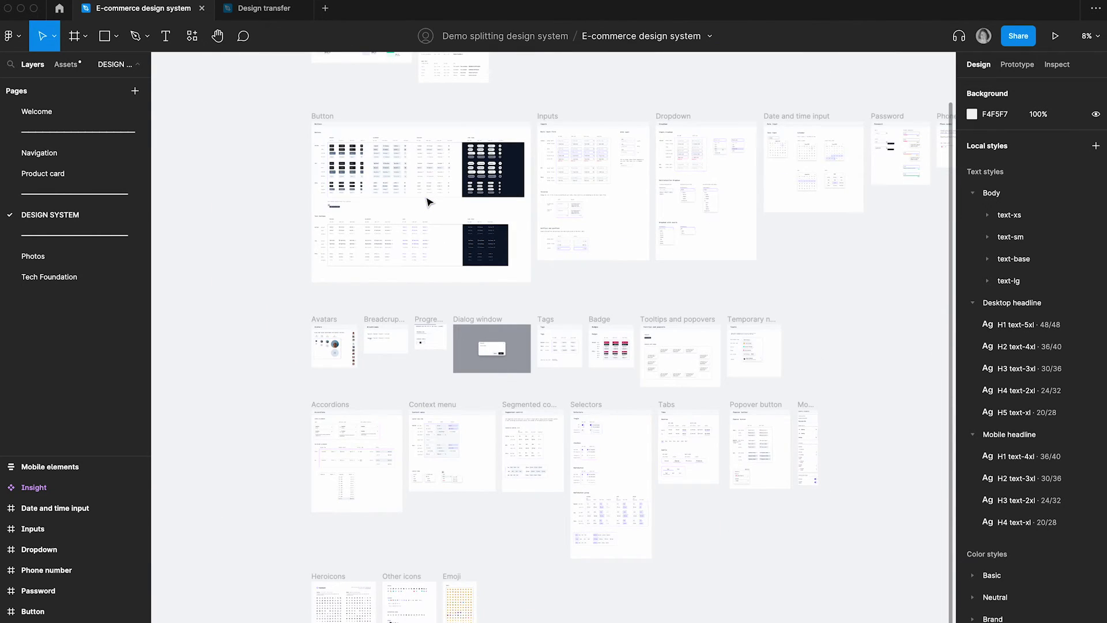
{"action": "scroll", "coordinate": [427, 202], "scroll_direction": "up", "scroll_amount": 5}
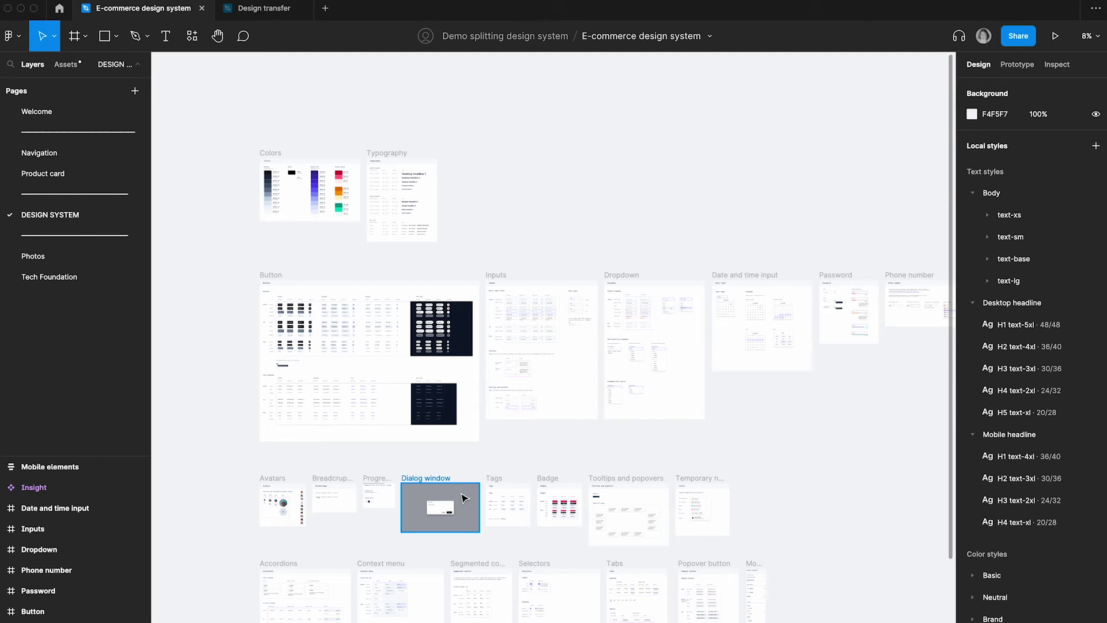
{"action": "scroll", "coordinate": [464, 498], "scroll_direction": "down", "scroll_amount": 1}
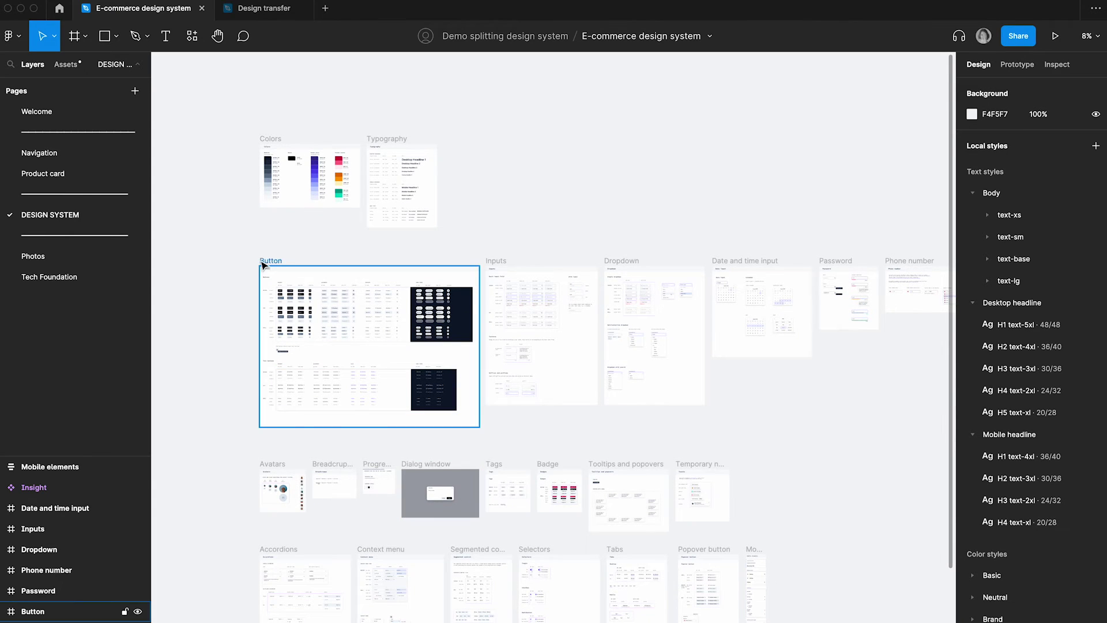
{"action": "scroll", "coordinate": [262, 262], "scroll_direction": "up", "scroll_amount": 3, "text": "ctrl"}
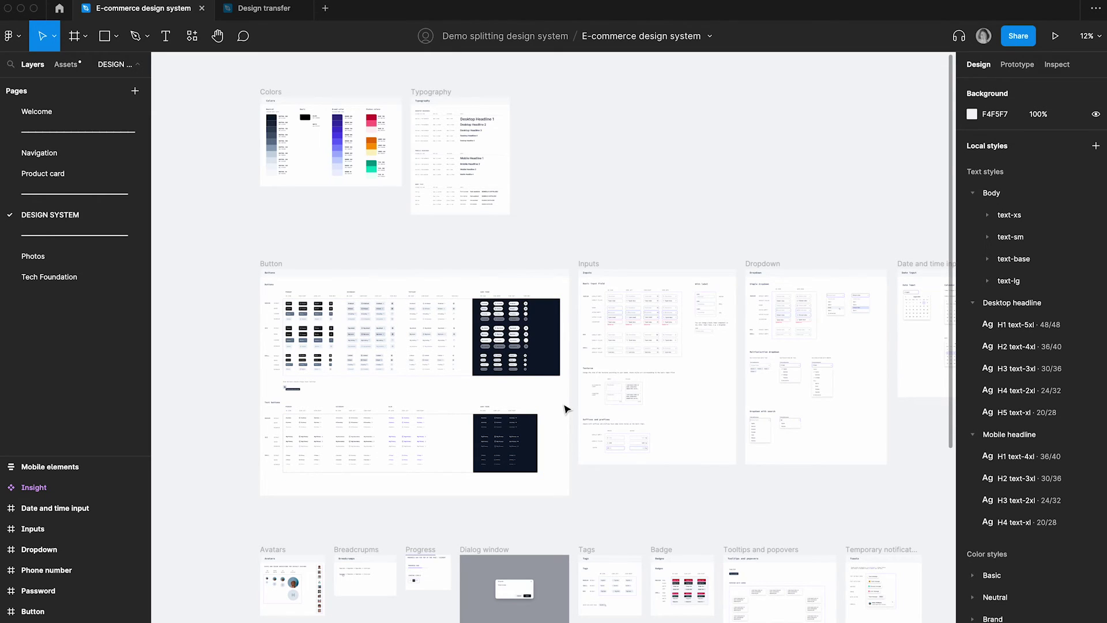
Add a new page named Button directly below the DESIGN SYSTEM page
{"action": "left_click", "coordinate": [141, 96]}
{"action": "type", "text": "Button"}
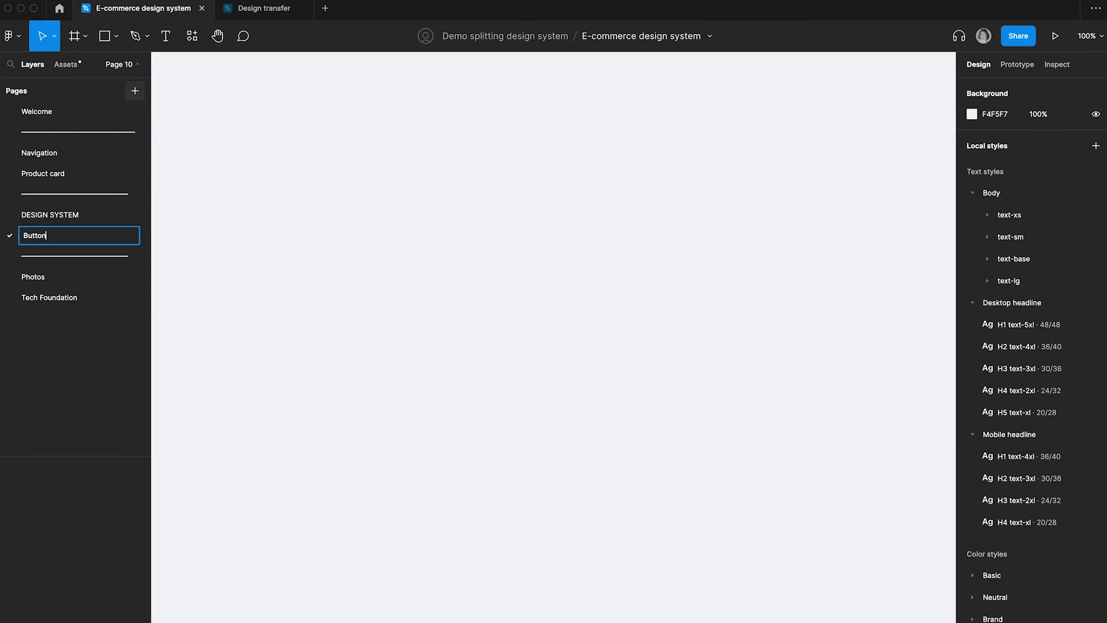
{"action": "key", "text": "Return"}
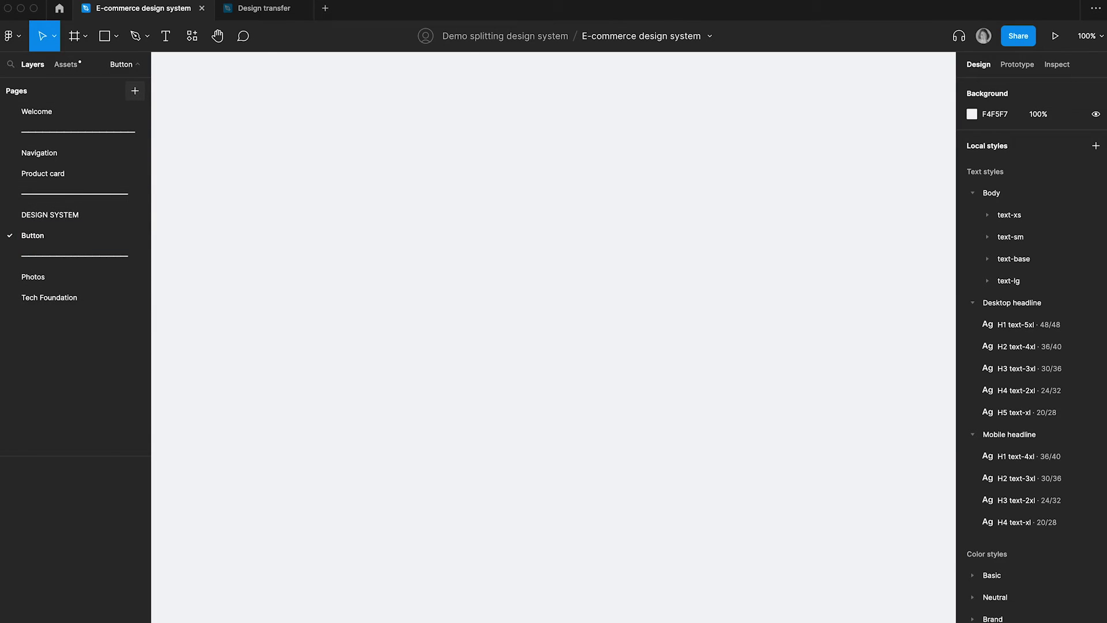
Try to move the Button frame to the Button page by pasting a copy there and deleting the original from the DESIGN SYSTEM page
{"action": "left_click", "coordinate": [80, 215]}
{"action": "left_click", "coordinate": [278, 266]}
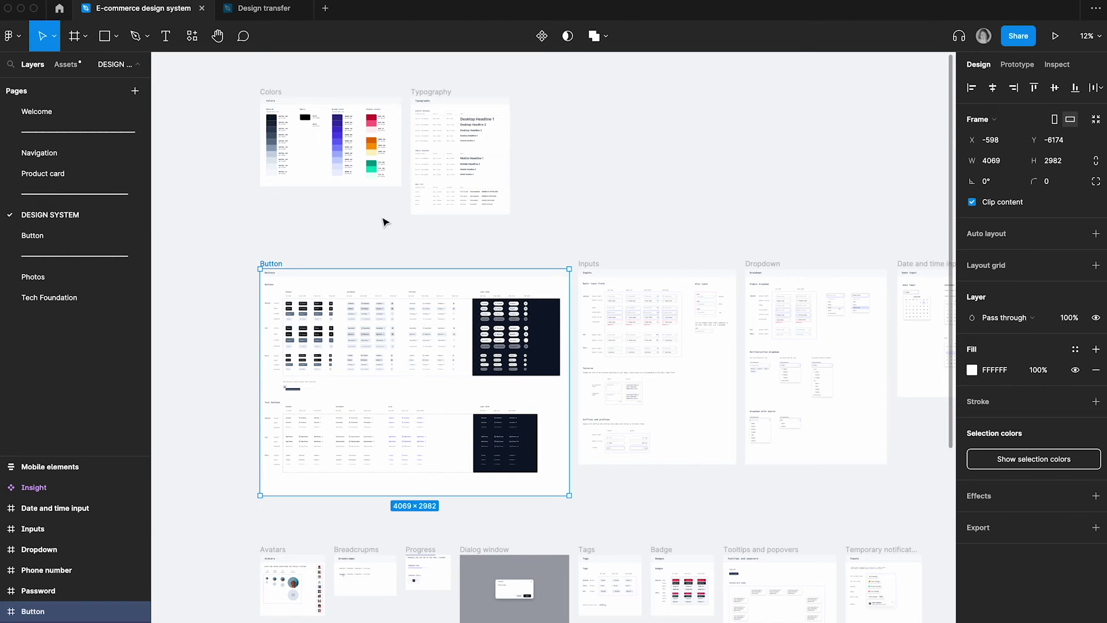
{"action": "left_click", "coordinate": [69, 236]}
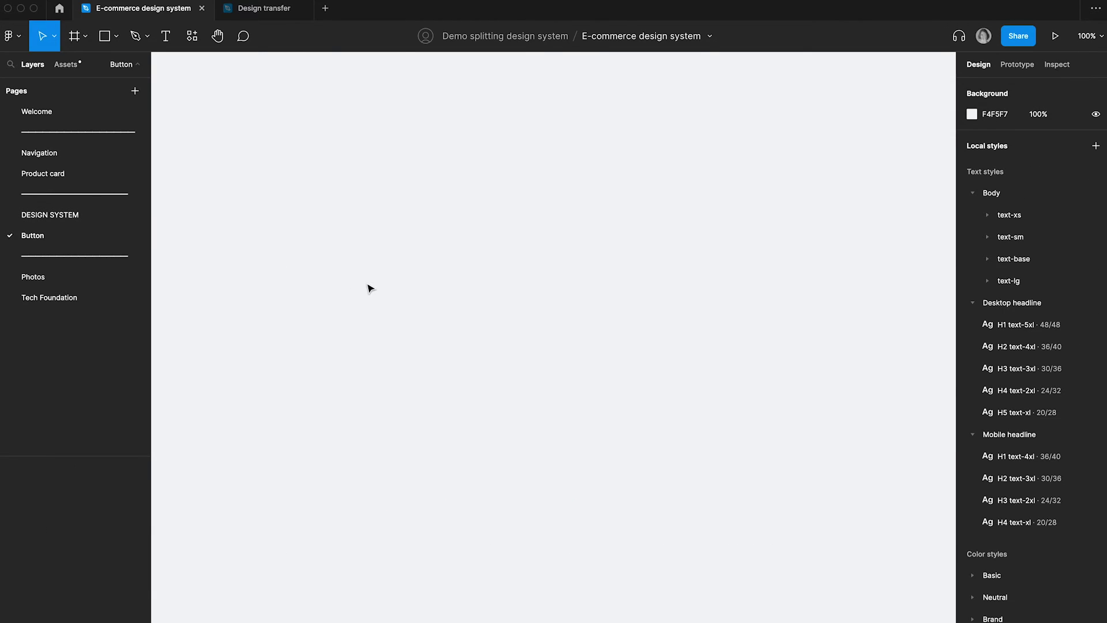
{"action": "key", "text": "ctrl+v"}
{"action": "left_click", "coordinate": [252, 216]}
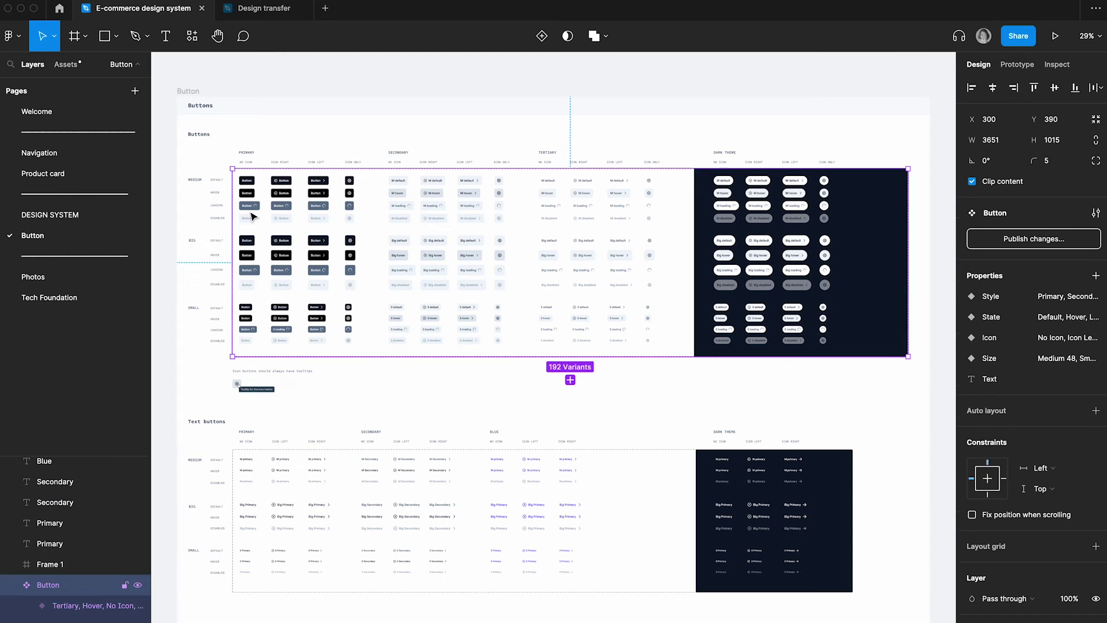
{"action": "left_click", "coordinate": [180, 150]}
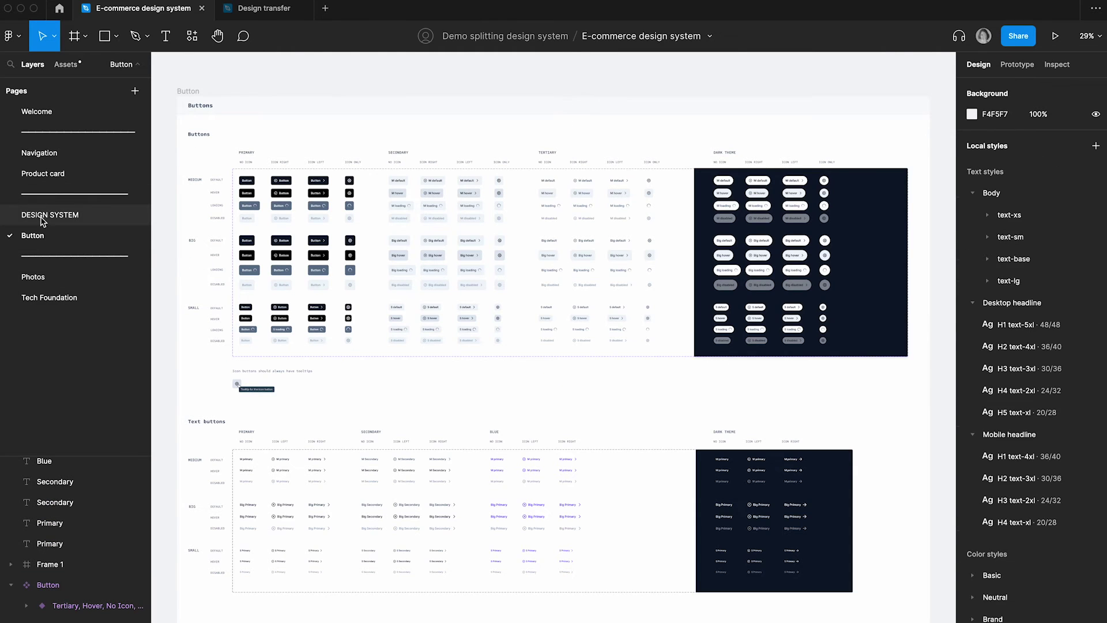
{"action": "left_click", "coordinate": [50, 215]}
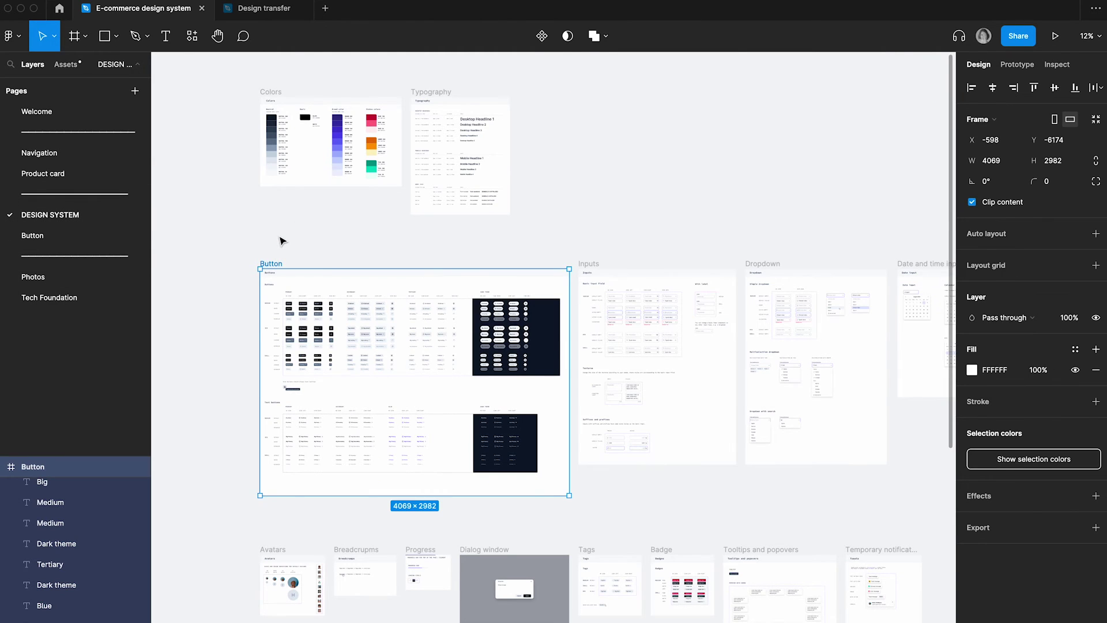
{"action": "key", "text": "Delete"}
Return to the Design transfer file, select the Checkout securely button, and go to its main component
{"action": "left_click", "coordinate": [272, 10]}
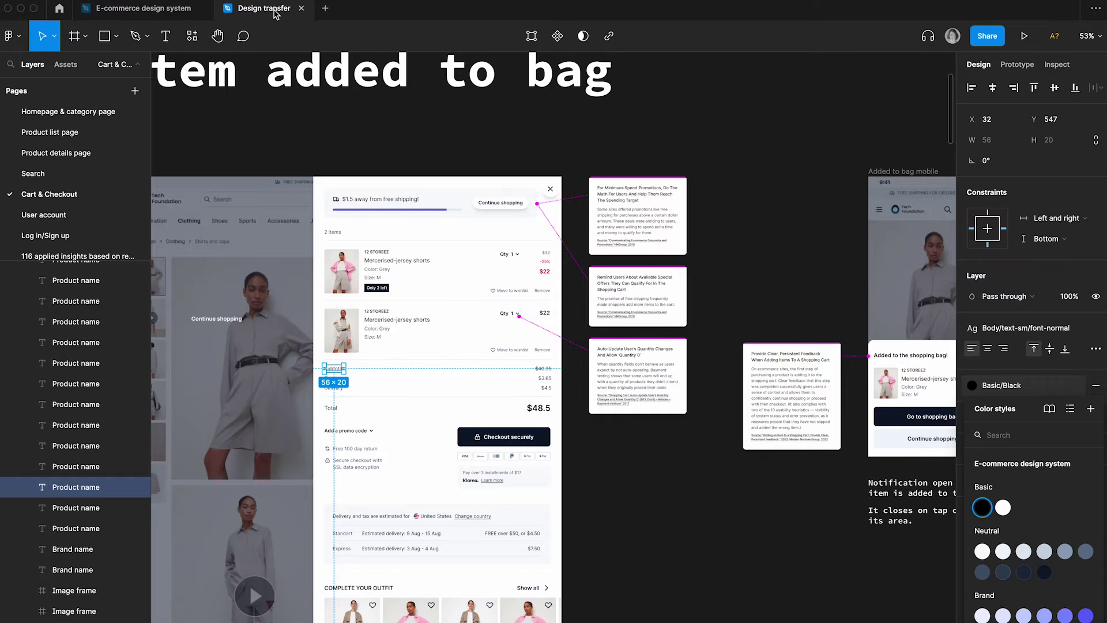
{"action": "scroll", "coordinate": [390, 468], "scroll_direction": "left", "scroll_amount": 5}
{"action": "scroll", "coordinate": [390, 469], "scroll_direction": "up", "scroll_amount": 5}
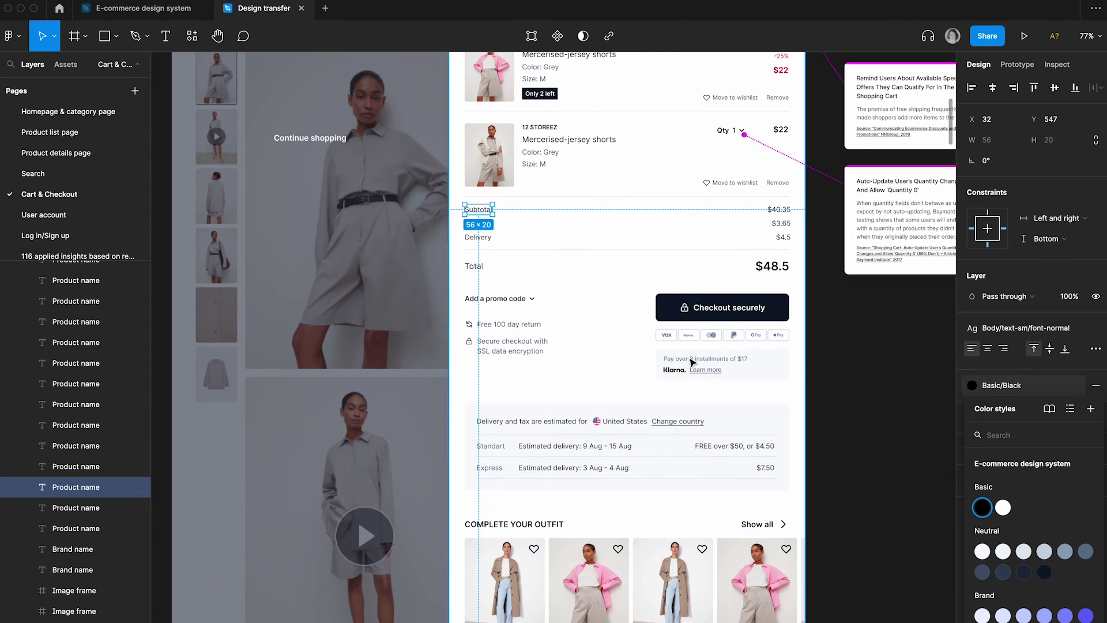
{"action": "key", "text": "Escape"}
{"action": "left_click", "coordinate": [754, 321]}
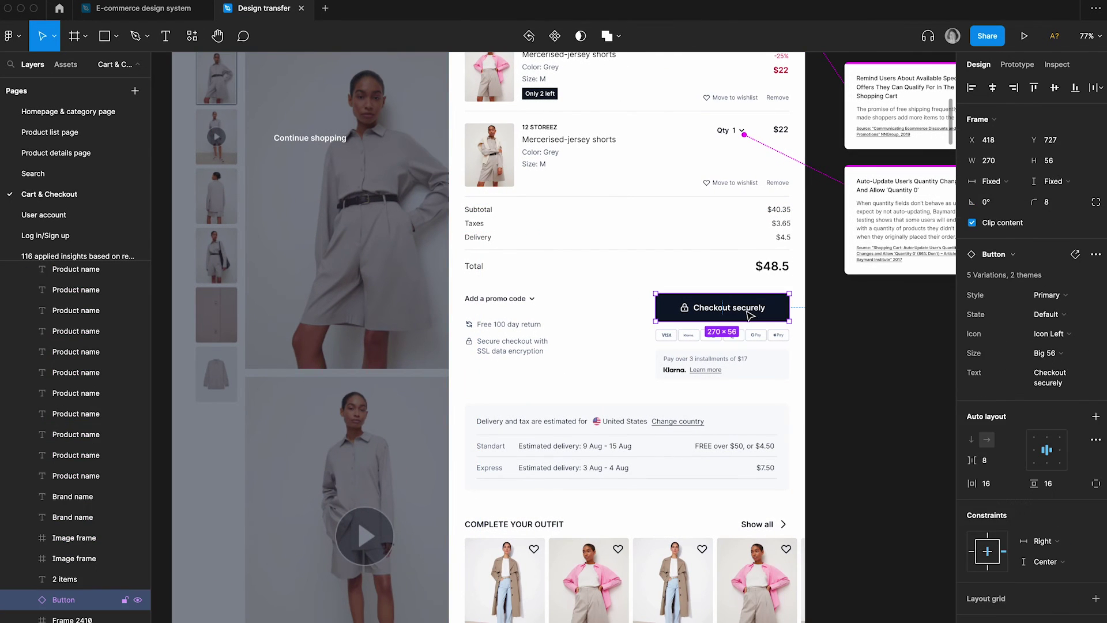
{"action": "left_click", "coordinate": [1077, 256]}
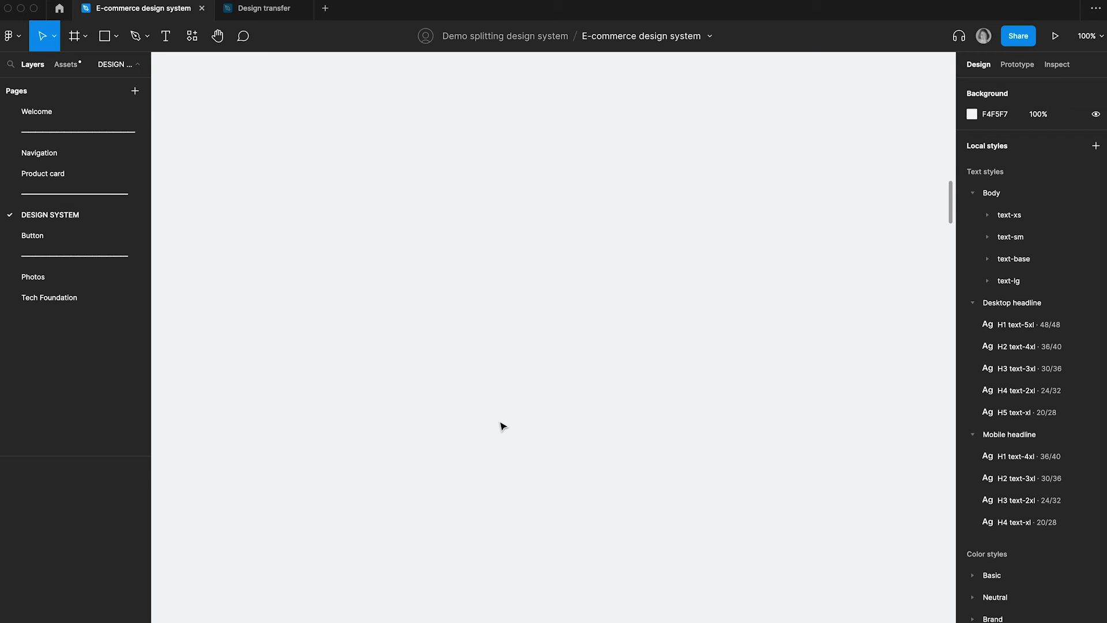
{"action": "scroll", "coordinate": [503, 427], "scroll_direction": "down", "scroll_amount": 10}
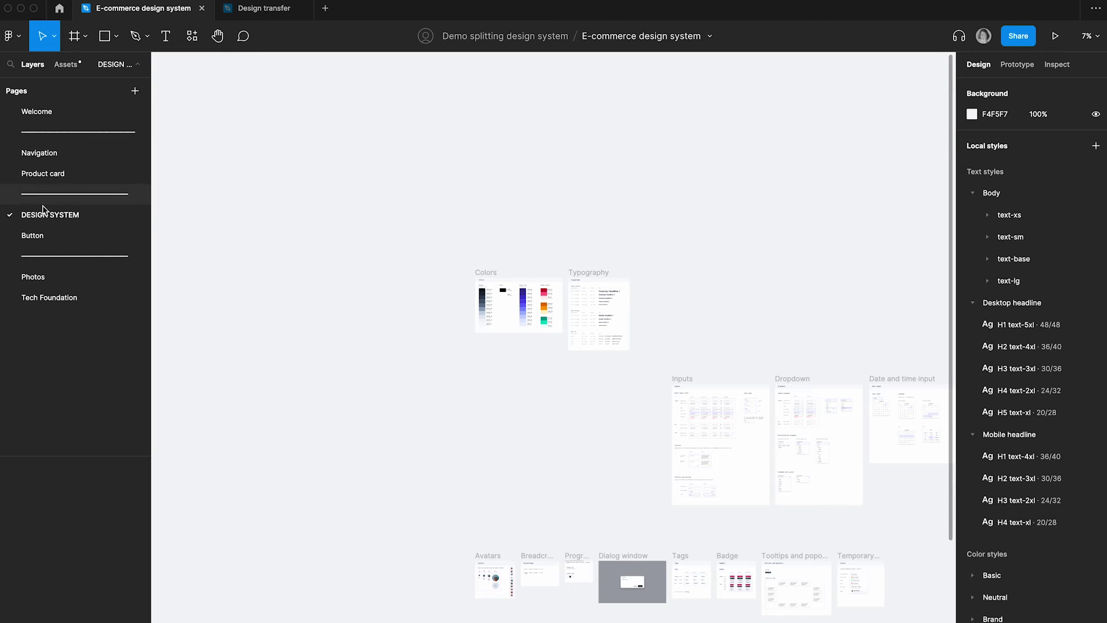
Check the pasted frame on the Button page, and restore the deleted Button frame on the DESIGN SYSTEM page
{"action": "left_click", "coordinate": [41, 235]}
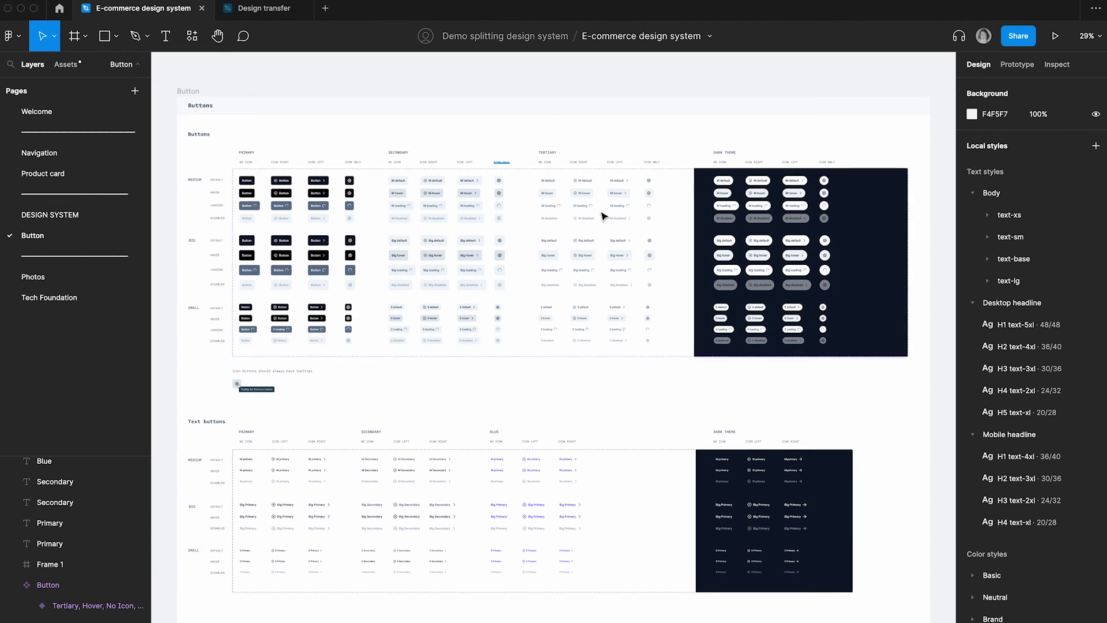
{"action": "scroll", "coordinate": [566, 316], "scroll_direction": "down", "scroll_amount": 5}
{"action": "left_click", "coordinate": [86, 215]}
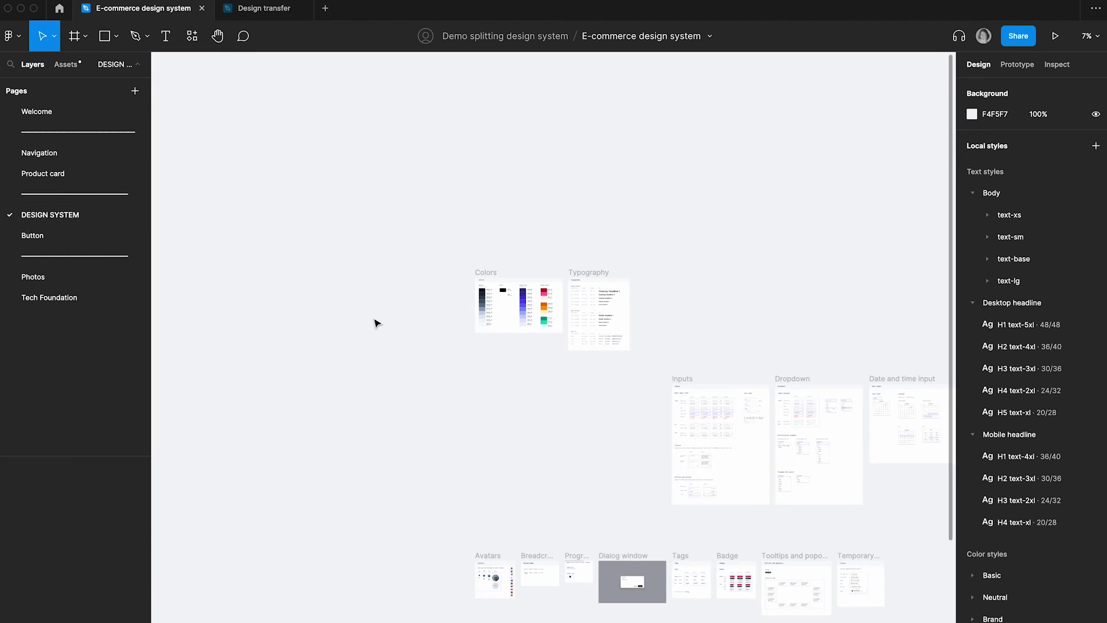
{"action": "key", "text": "Page_Down"}
{"action": "key", "text": "Page_Up"}
{"action": "left_click", "coordinate": [488, 468]}
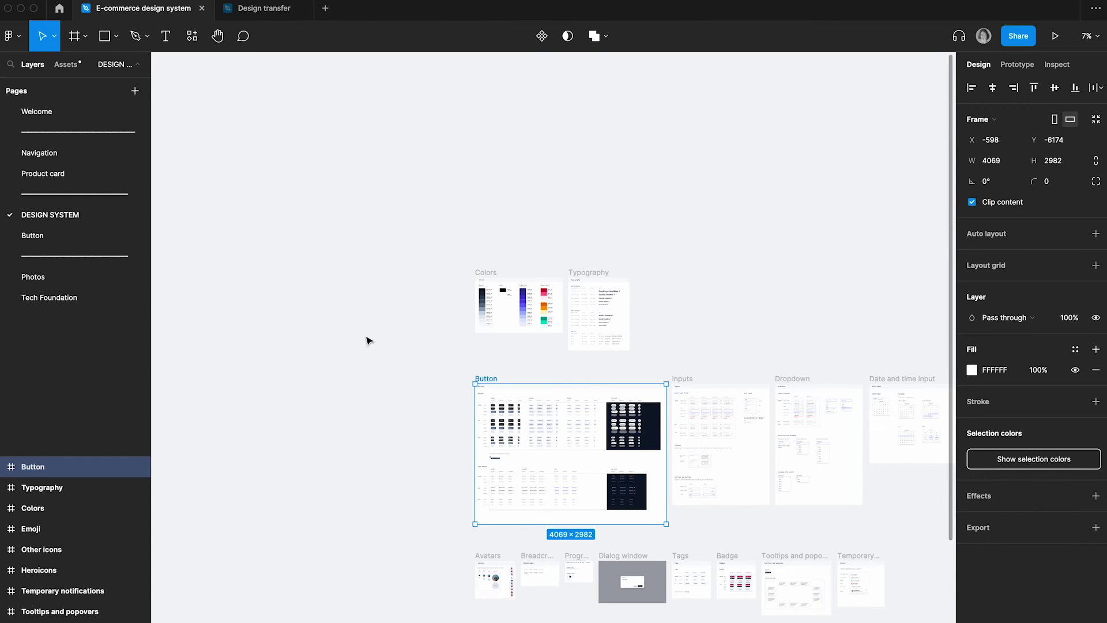
Remove the pasted Button frame from the Button page and return to the original Button frame on the DESIGN SYSTEM page
{"action": "left_click", "coordinate": [83, 238]}
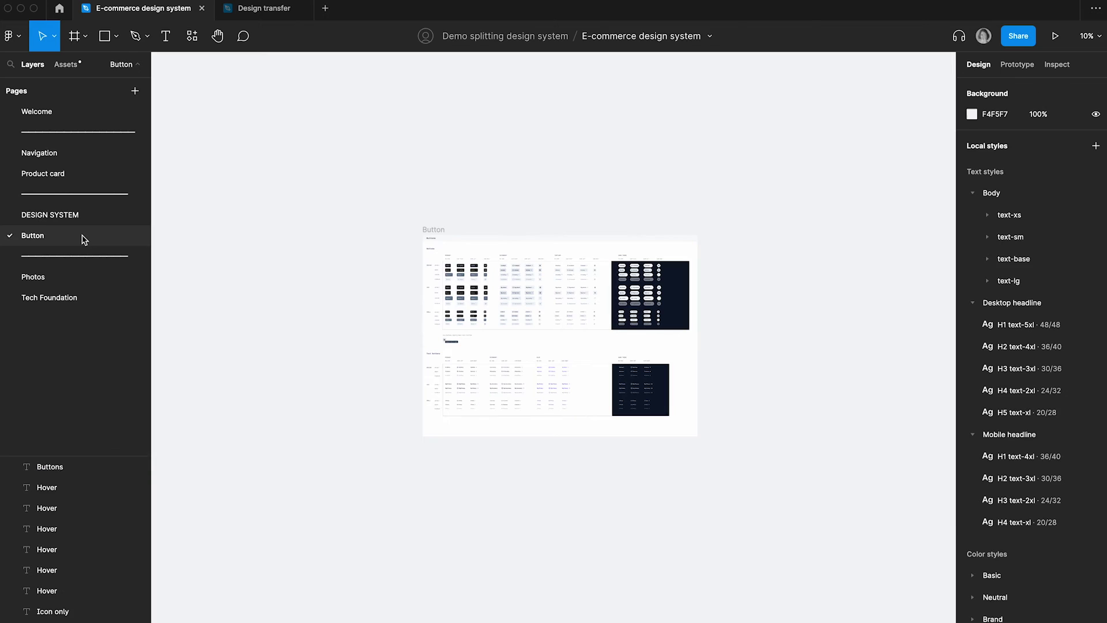
{"action": "left_click", "coordinate": [435, 230]}
{"action": "key", "text": "super+x"}
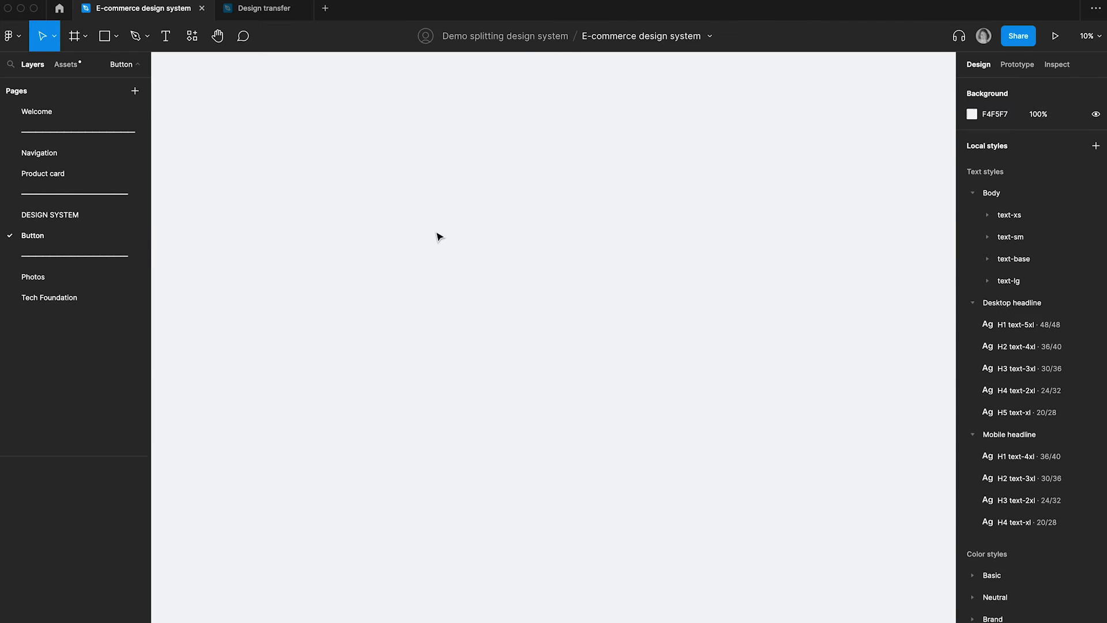
{"action": "left_click", "coordinate": [54, 217]}
{"action": "key", "text": "super+v"}
{"action": "scroll", "coordinate": [421, 348], "scroll_direction": "down", "scroll_amount": 5}
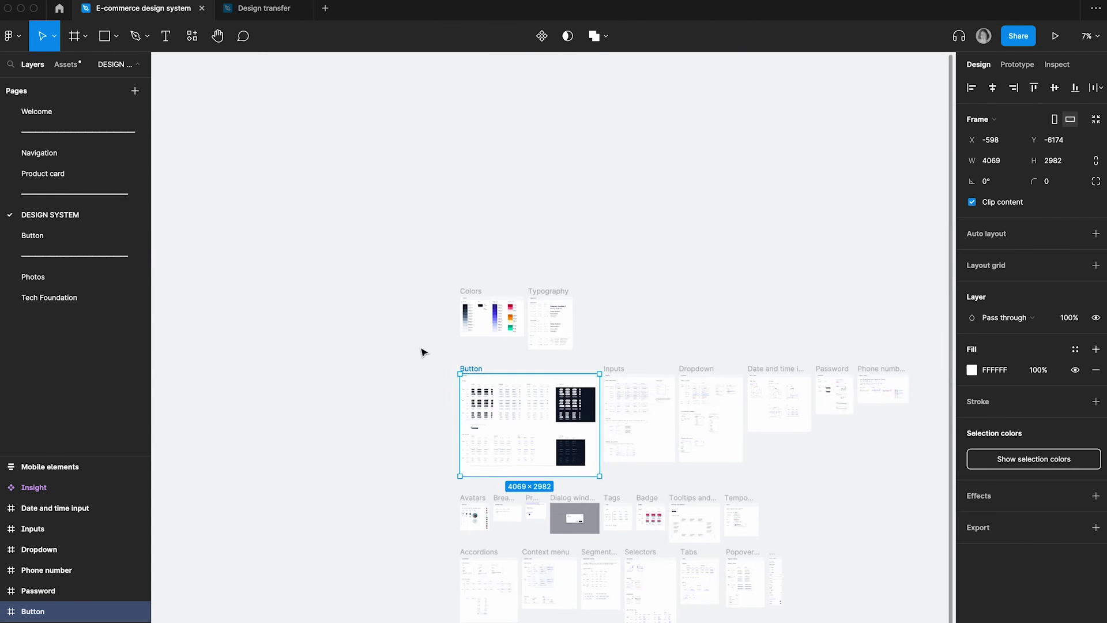
{"action": "scroll", "coordinate": [422, 352], "scroll_direction": "up", "scroll_amount": 5}
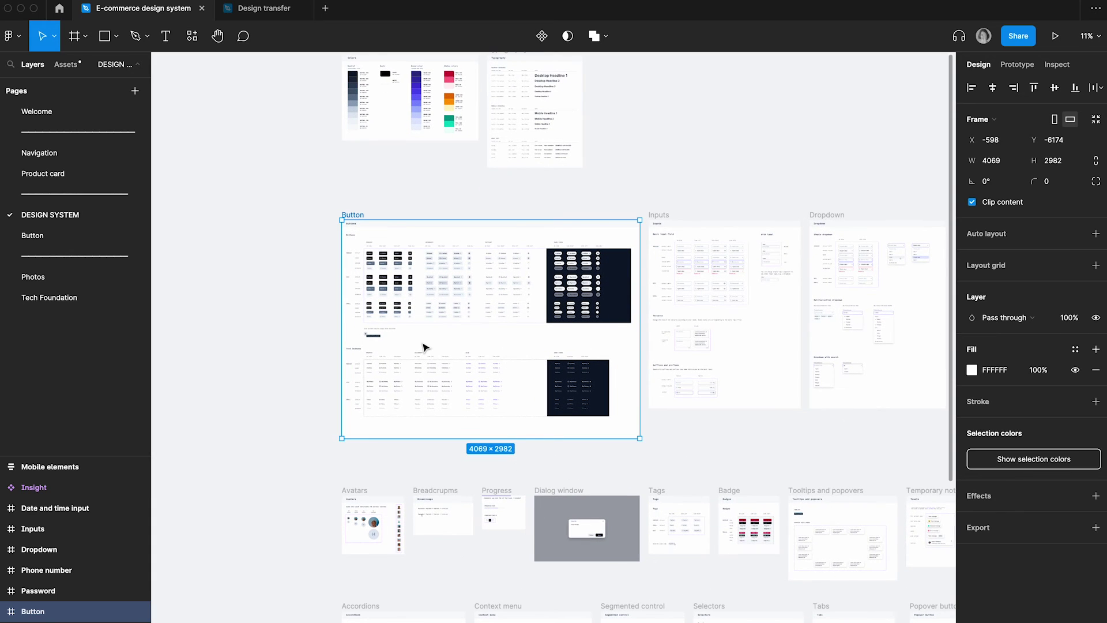
Cut the Button frame from the DESIGN SYSTEM page, paste it onto the Button page, and check both pages
{"action": "left_click", "coordinate": [210, 269]}
{"action": "left_click", "coordinate": [343, 214]}
{"action": "key", "text": "super+x"}
{"action": "left_click", "coordinate": [40, 237]}
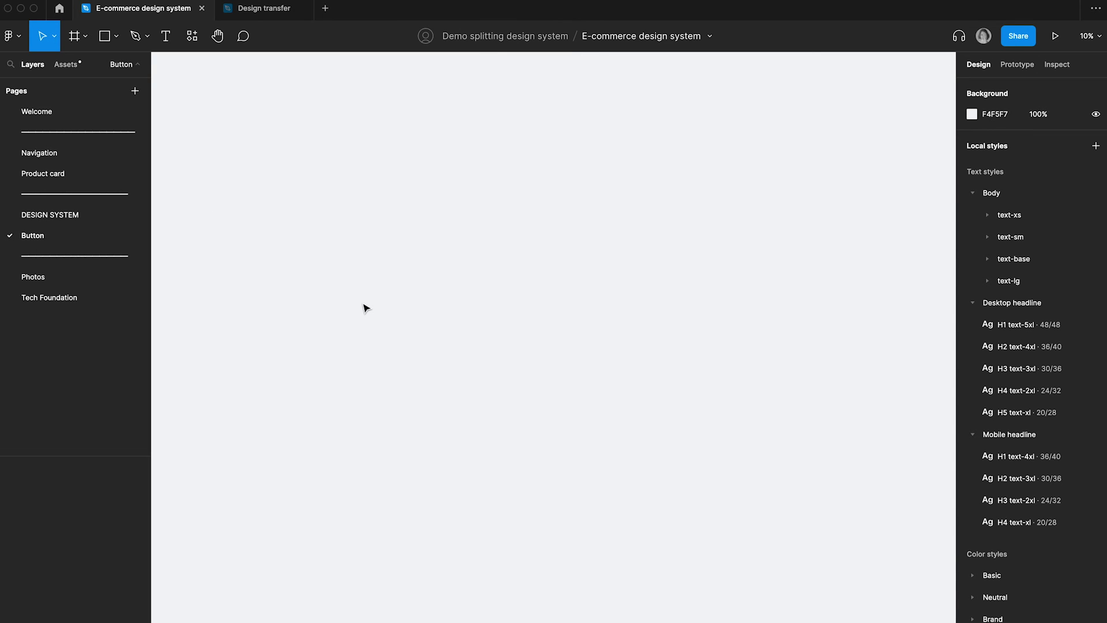
{"action": "key", "text": "super+v"}
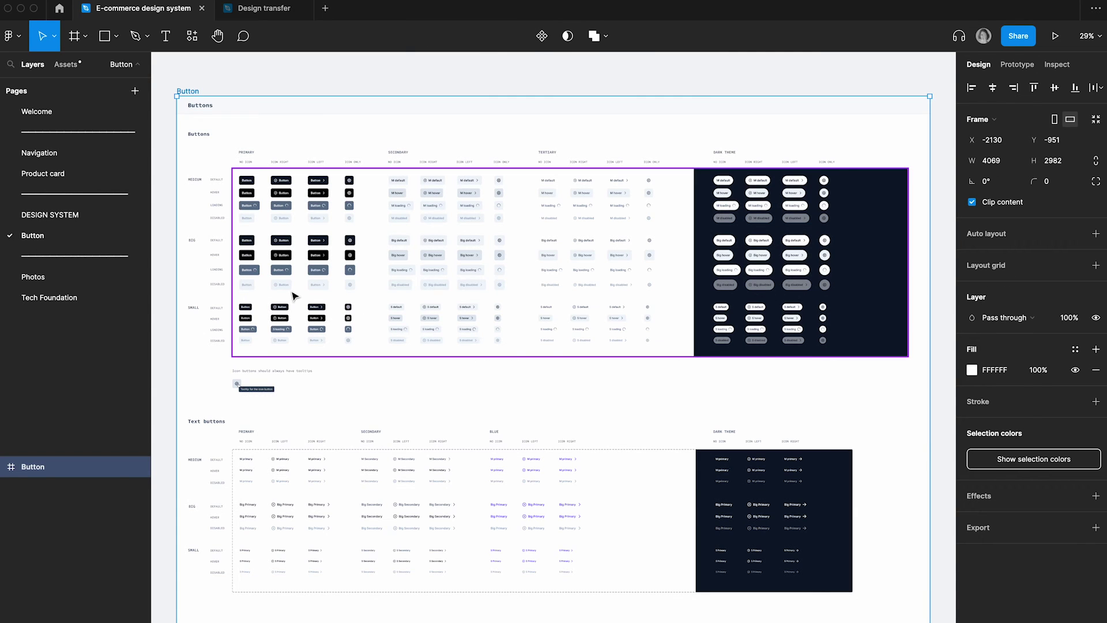
{"action": "left_click", "coordinate": [98, 214]}
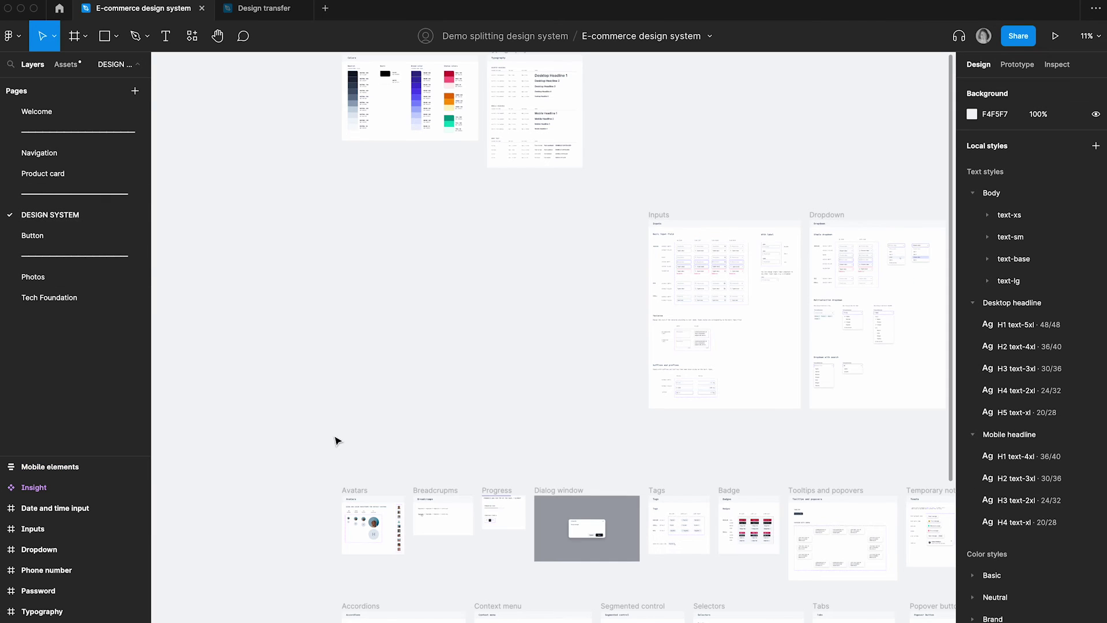
{"action": "left_click", "coordinate": [32, 234]}
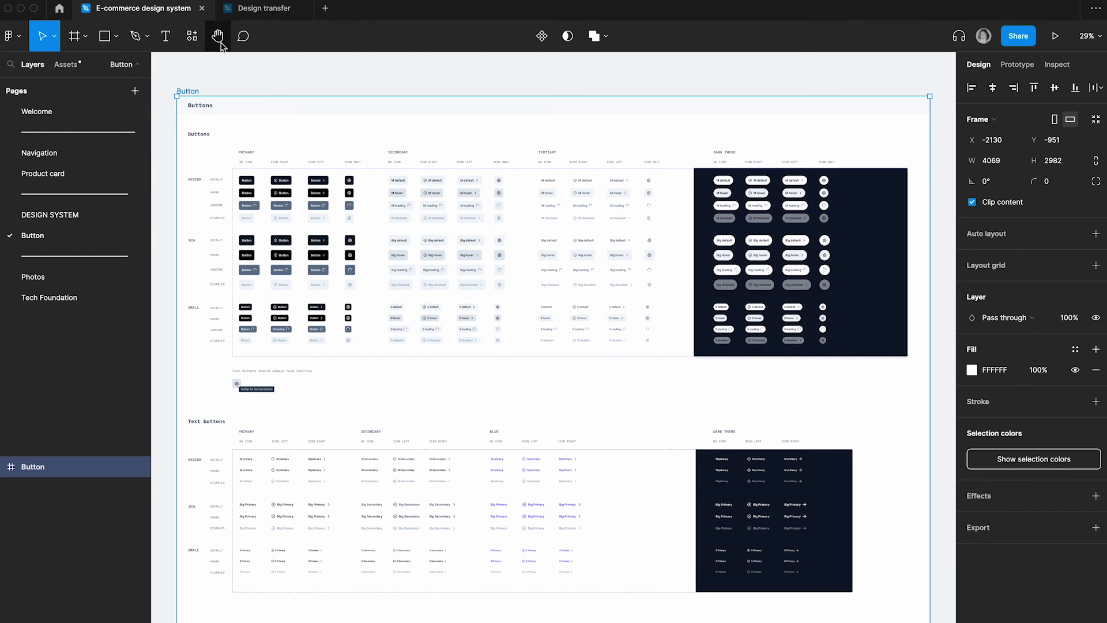
Return to the Design transfer file and go to the main component of the Checkout securely button to verify its link
{"action": "left_click", "coordinate": [272, 63]}
{"action": "left_click", "coordinate": [276, 16]}
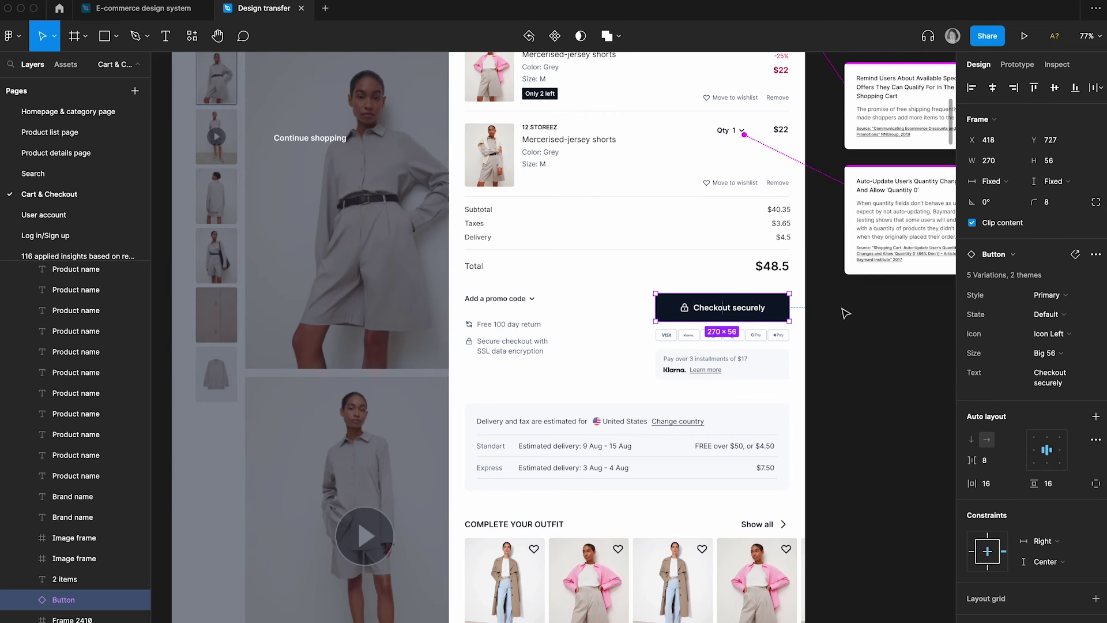
{"action": "left_click", "coordinate": [1076, 255]}
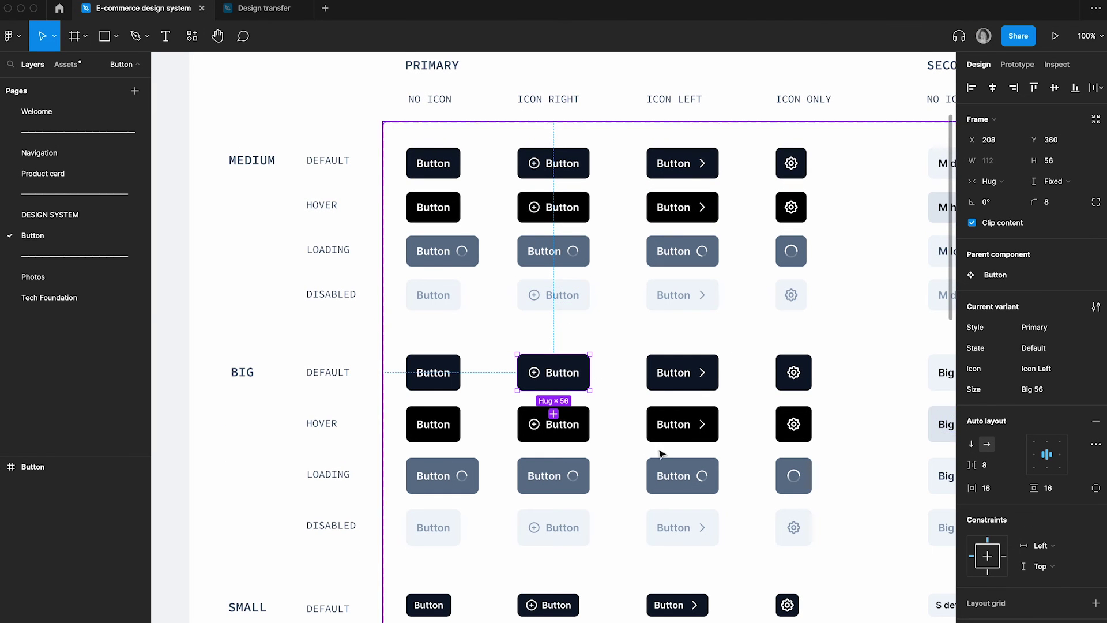
{"action": "scroll", "coordinate": [395, 297], "scroll_direction": "down", "scroll_amount": 5}
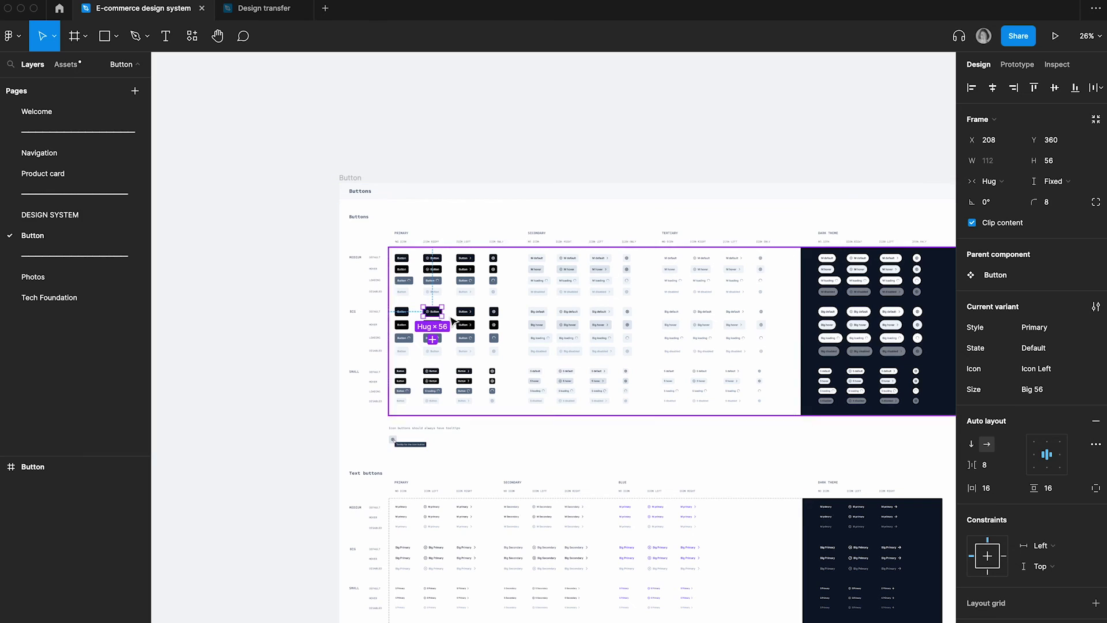
{"action": "left_click", "coordinate": [256, 250]}
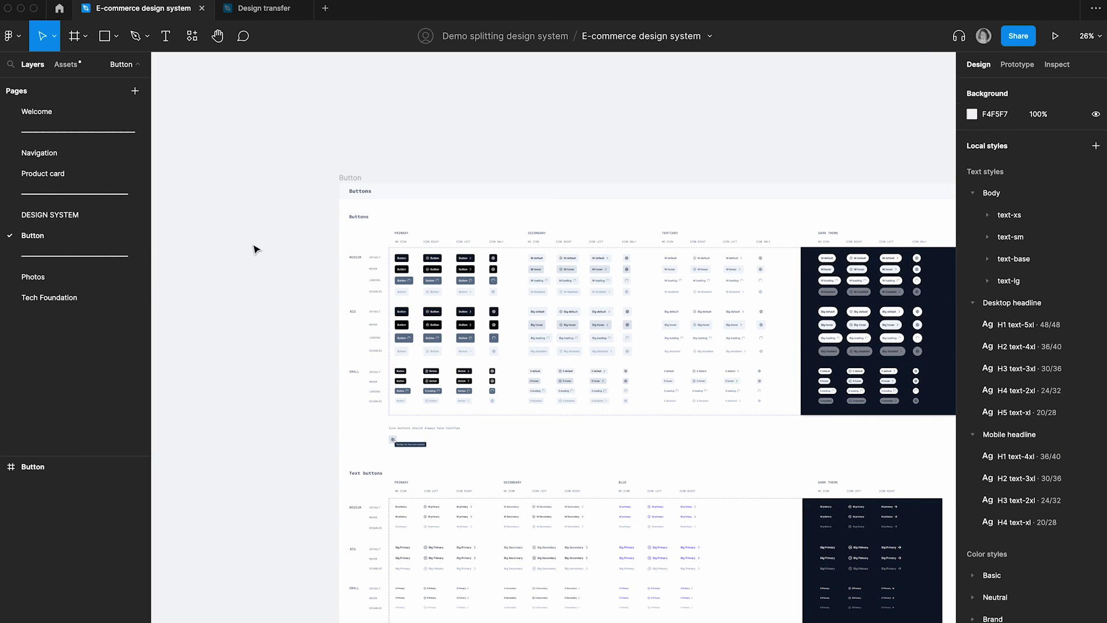
Switch the library to the Welcome page, return to Design transfer, and go to the Checkout securely button's main component again
{"action": "left_click", "coordinate": [72, 116]}
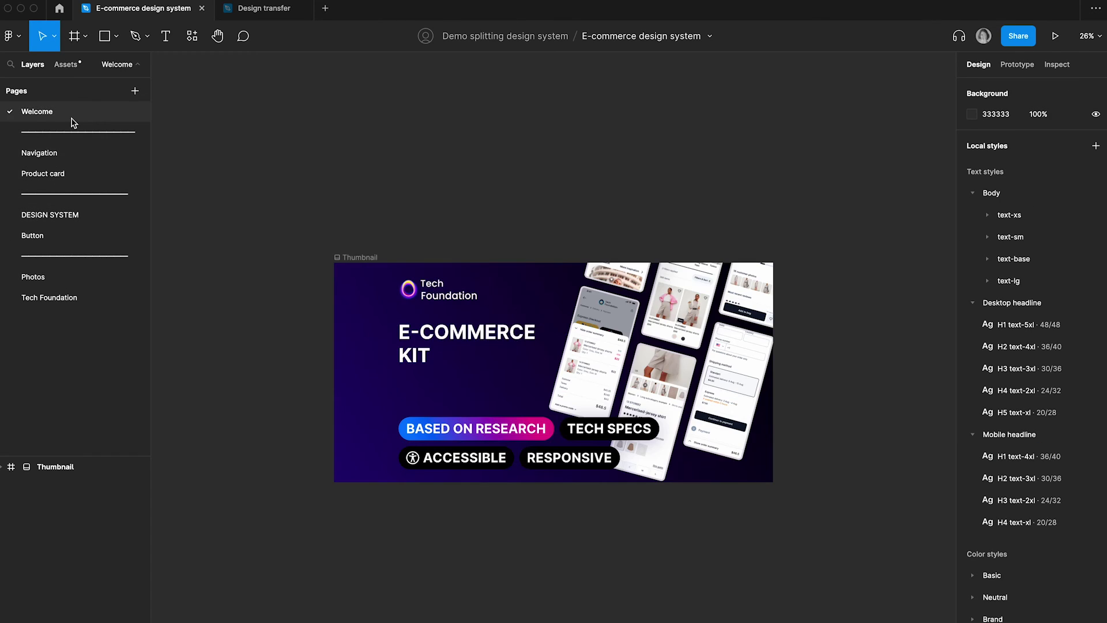
{"action": "left_click", "coordinate": [242, 9]}
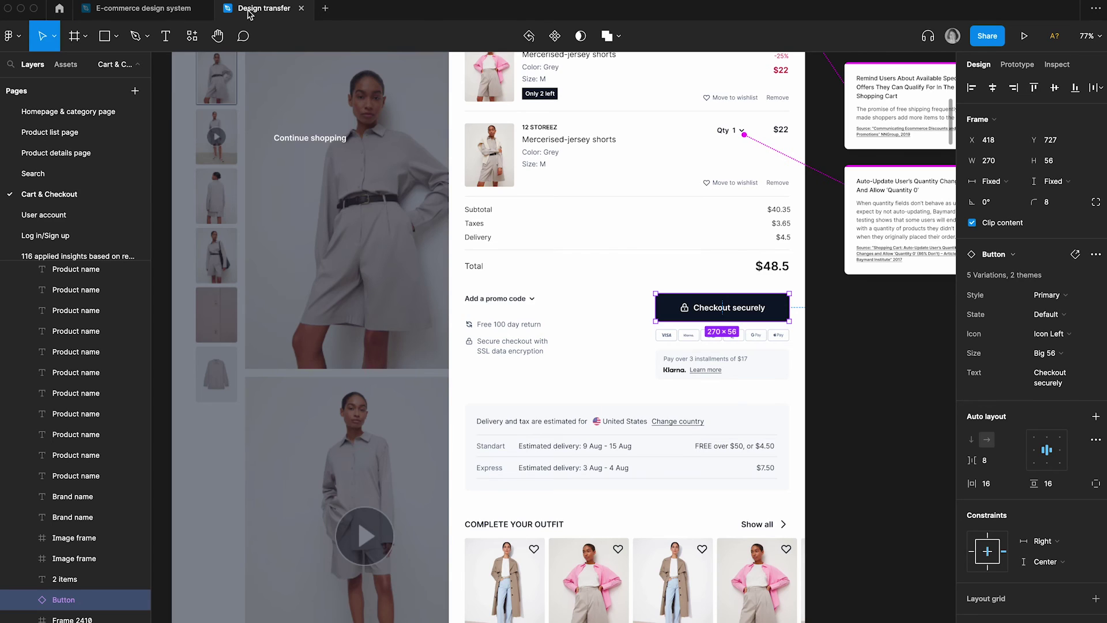
{"action": "key", "text": "ctrl+shift+Tab"}
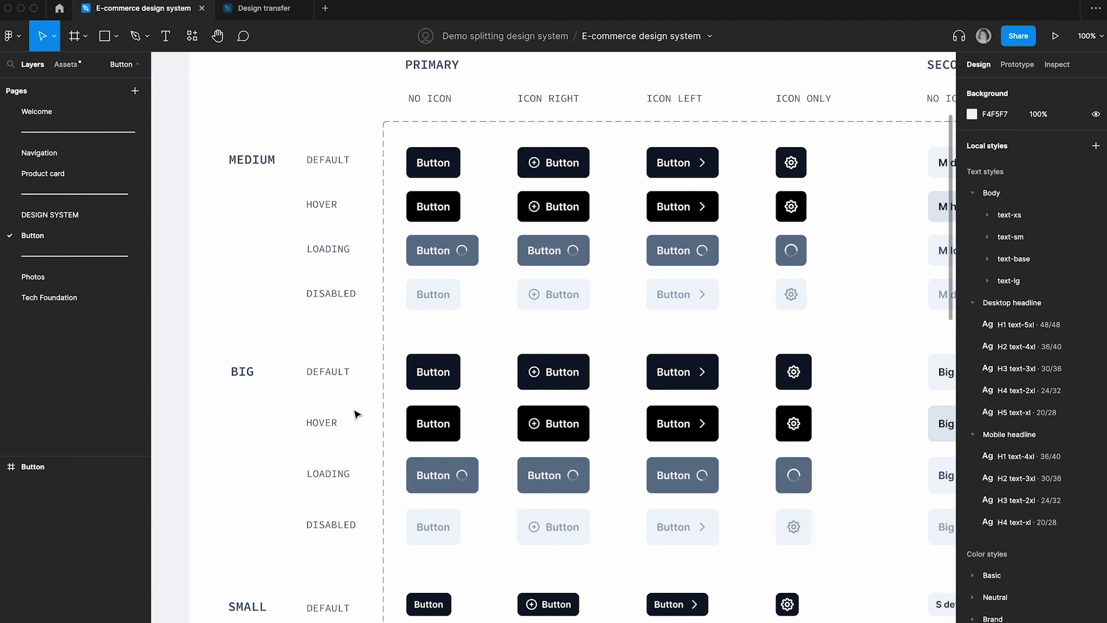
Review the remaining frames on the DESIGN SYSTEM page and add a page named Input below the Button page
{"action": "left_click", "coordinate": [50, 217]}
{"action": "scroll", "coordinate": [316, 370], "scroll_direction": "down", "scroll_amount": 3}
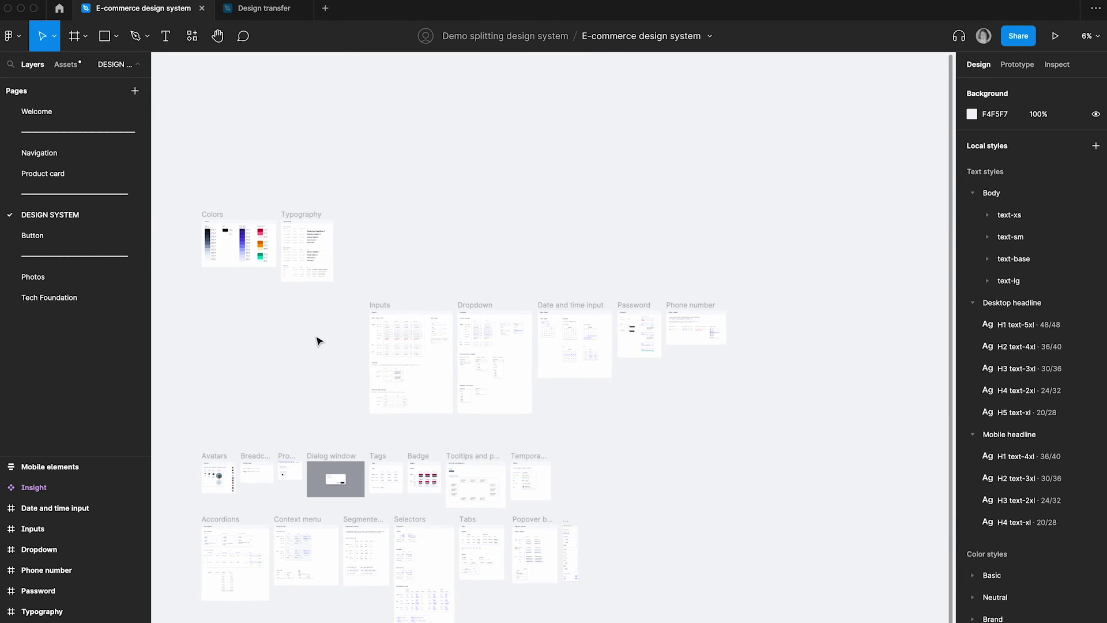
{"action": "scroll", "coordinate": [319, 342], "scroll_direction": "up", "scroll_amount": 4}
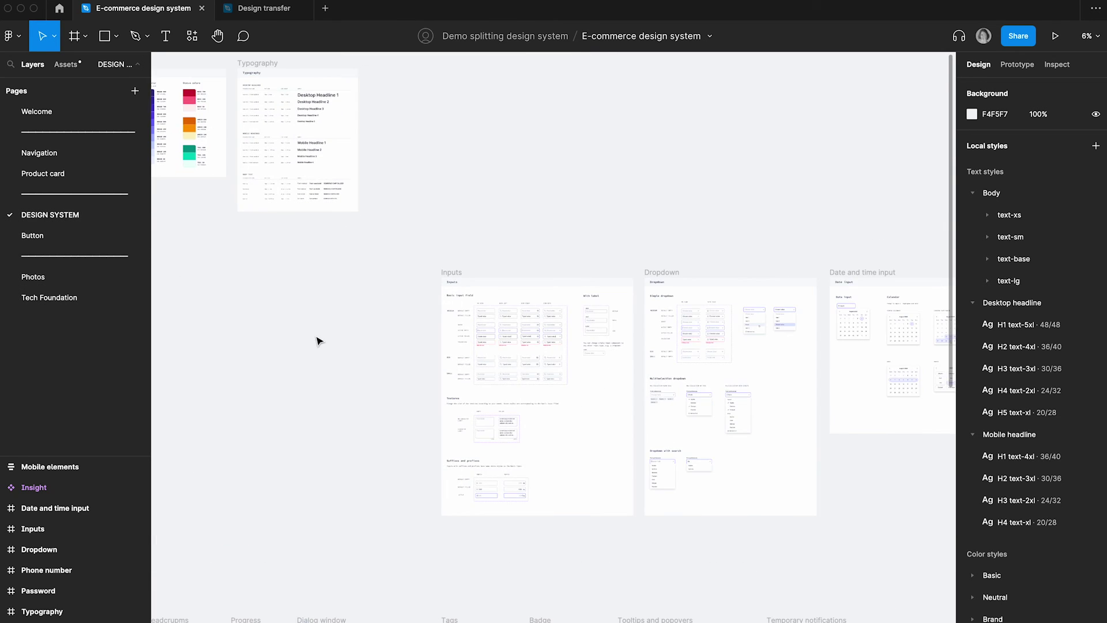
{"action": "left_click", "coordinate": [91, 237]}
{"action": "left_click", "coordinate": [135, 92]}
{"action": "key", "text": "BackSpace"}
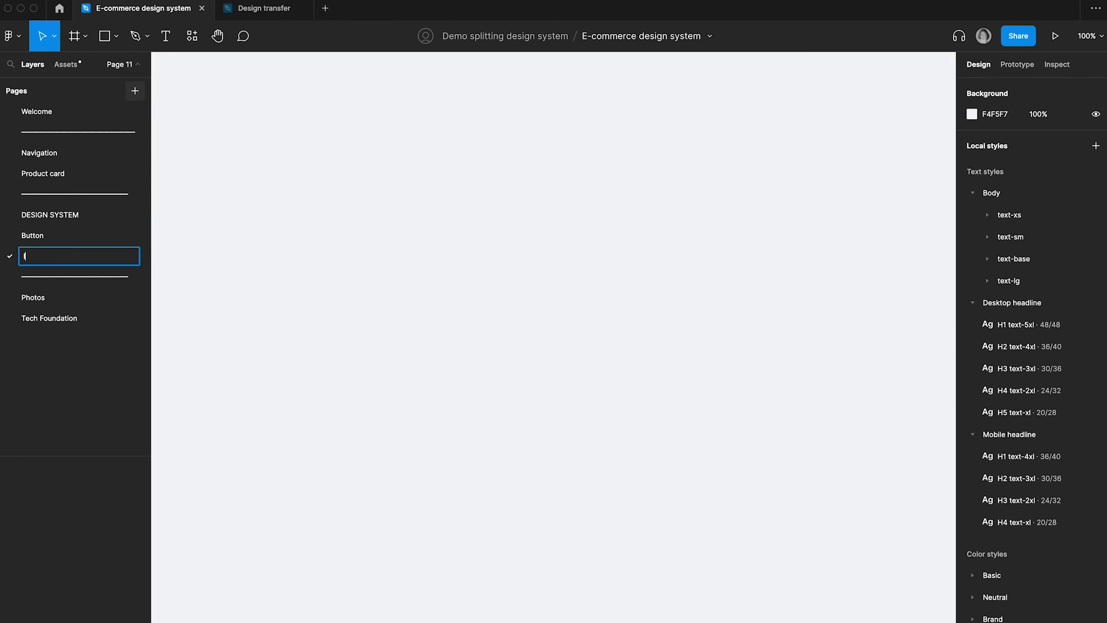
{"action": "key", "text": "Return"}
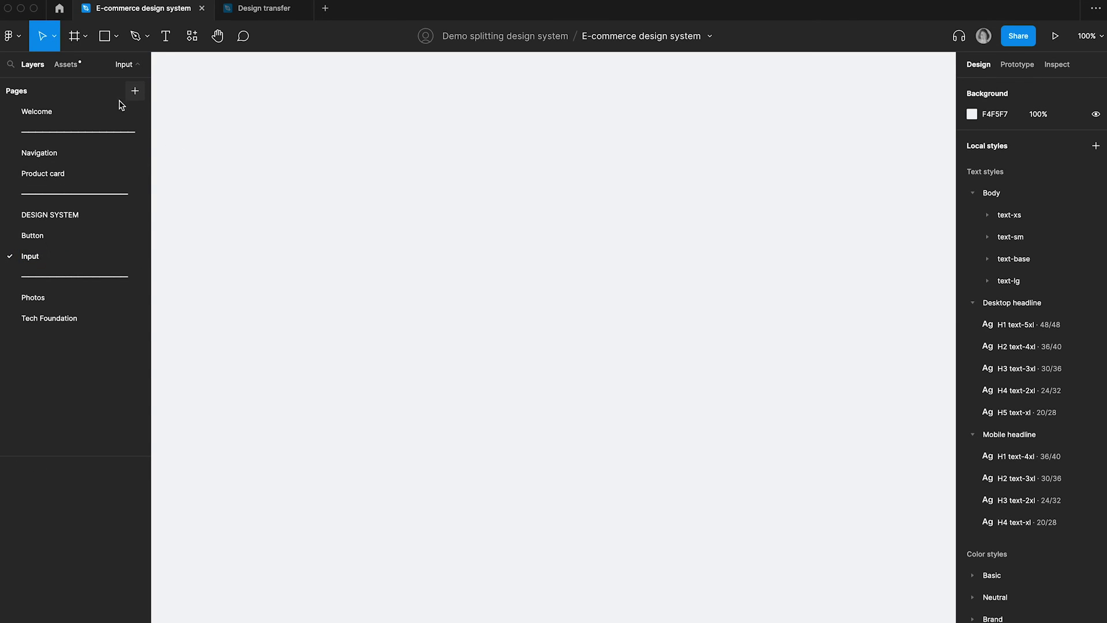
Cut the Inputs frame from the DESIGN SYSTEM page and paste it onto the Input page
{"action": "left_click", "coordinate": [54, 216]}
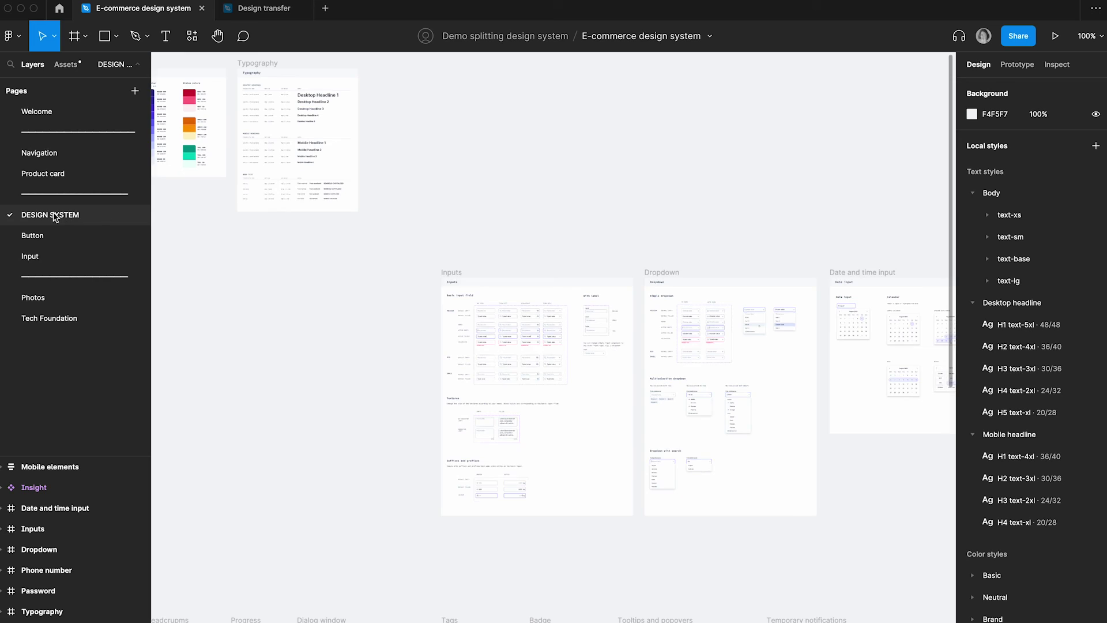
{"action": "left_click", "coordinate": [460, 273]}
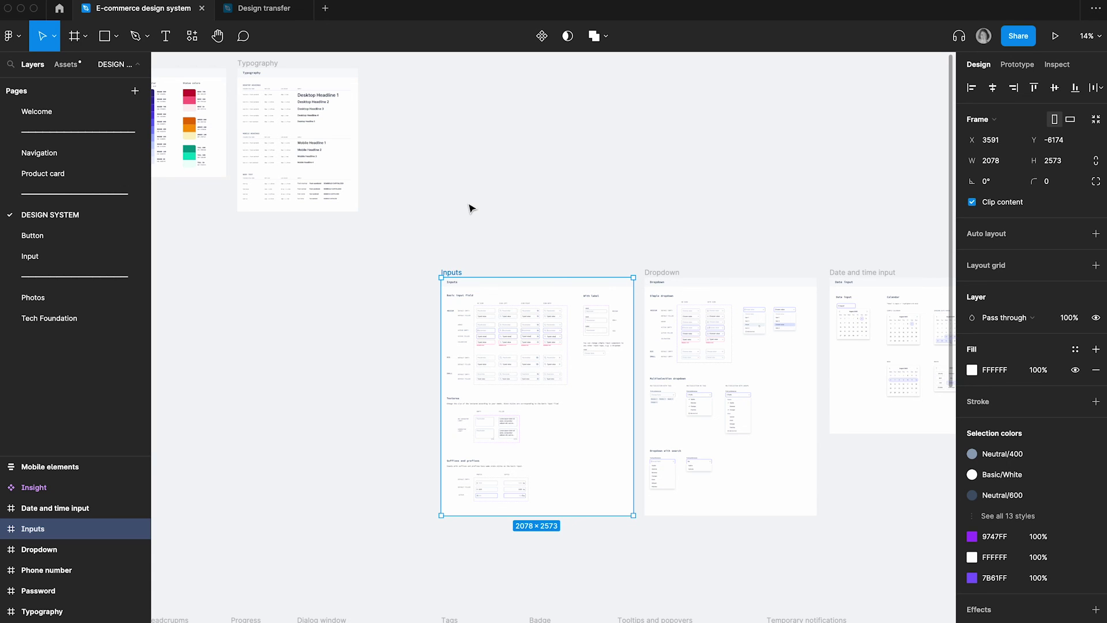
{"action": "left_click", "coordinate": [472, 209]}
{"action": "left_click", "coordinate": [84, 255]}
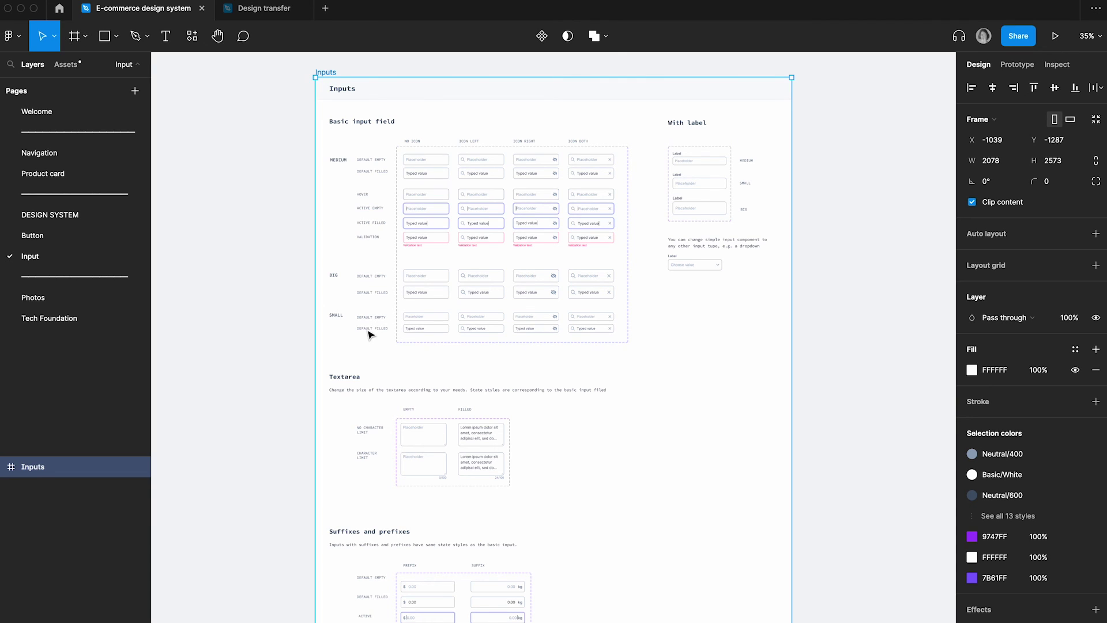
Return to the DESIGN SYSTEM page, look over the remaining component frames, and select the Dropdown frame
{"action": "left_click", "coordinate": [75, 214]}
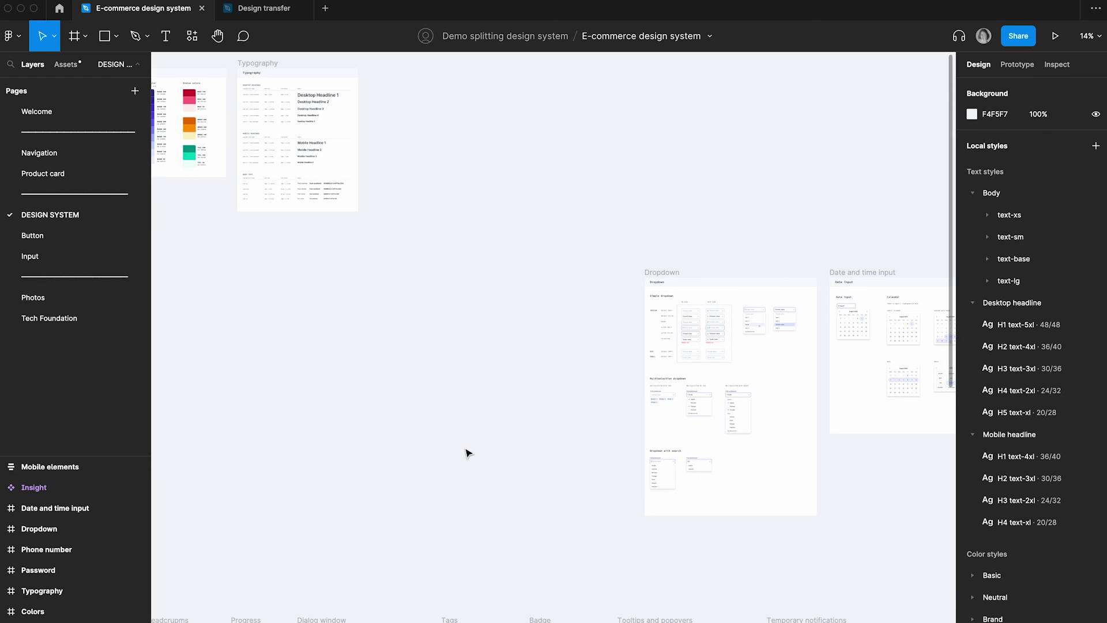
{"action": "scroll", "coordinate": [467, 453], "scroll_direction": "down", "scroll_amount": 5}
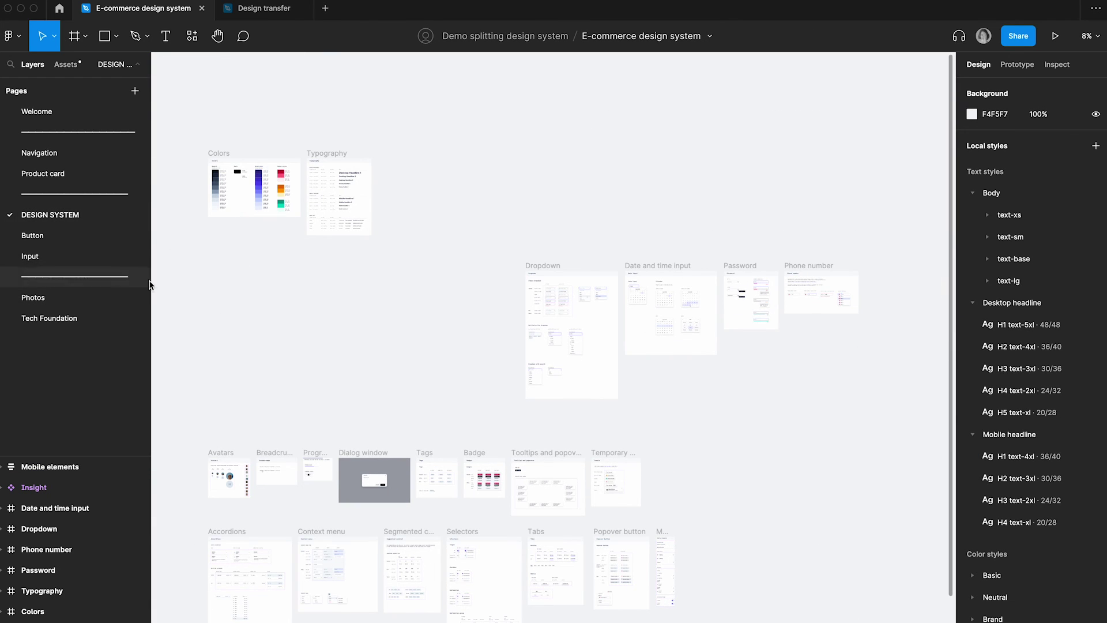
{"action": "scroll", "coordinate": [718, 314], "scroll_direction": "down", "scroll_amount": 3}
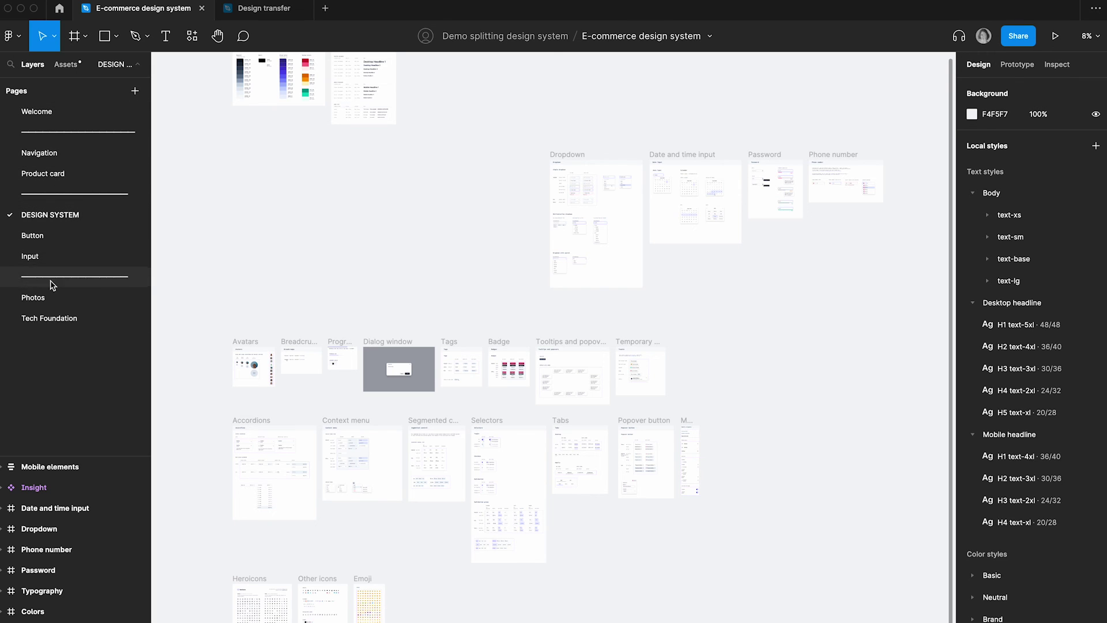
{"action": "scroll", "coordinate": [595, 207], "scroll_direction": "right", "scroll_amount": 2}
{"action": "scroll", "coordinate": [595, 208], "scroll_direction": "up", "scroll_amount": 1}
{"action": "left_click", "coordinate": [630, 190]}
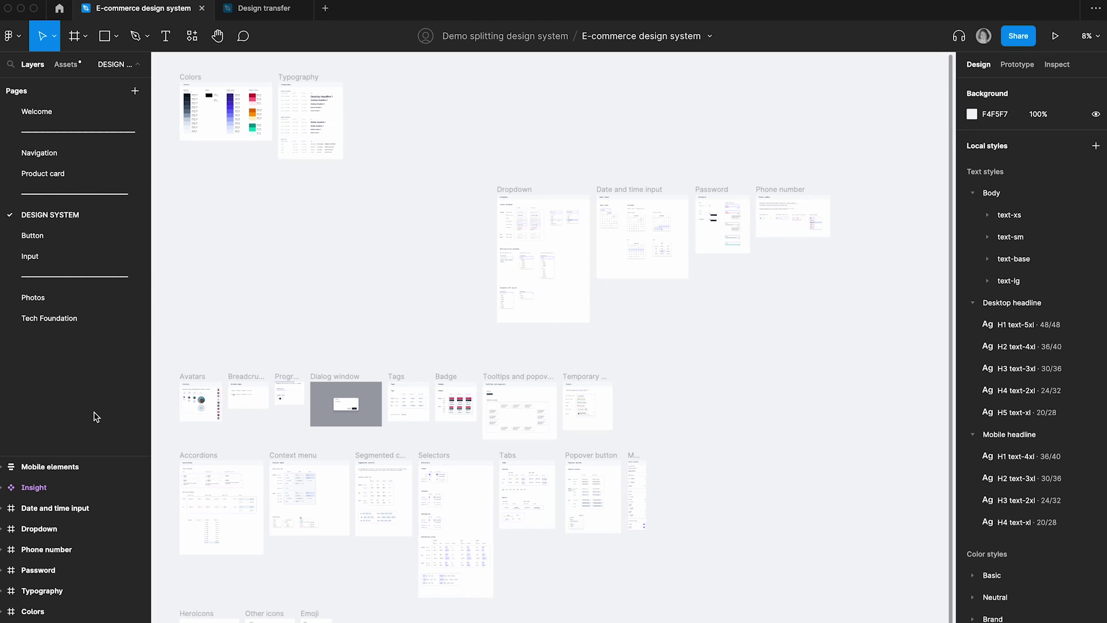
{"action": "left_click", "coordinate": [524, 190]}
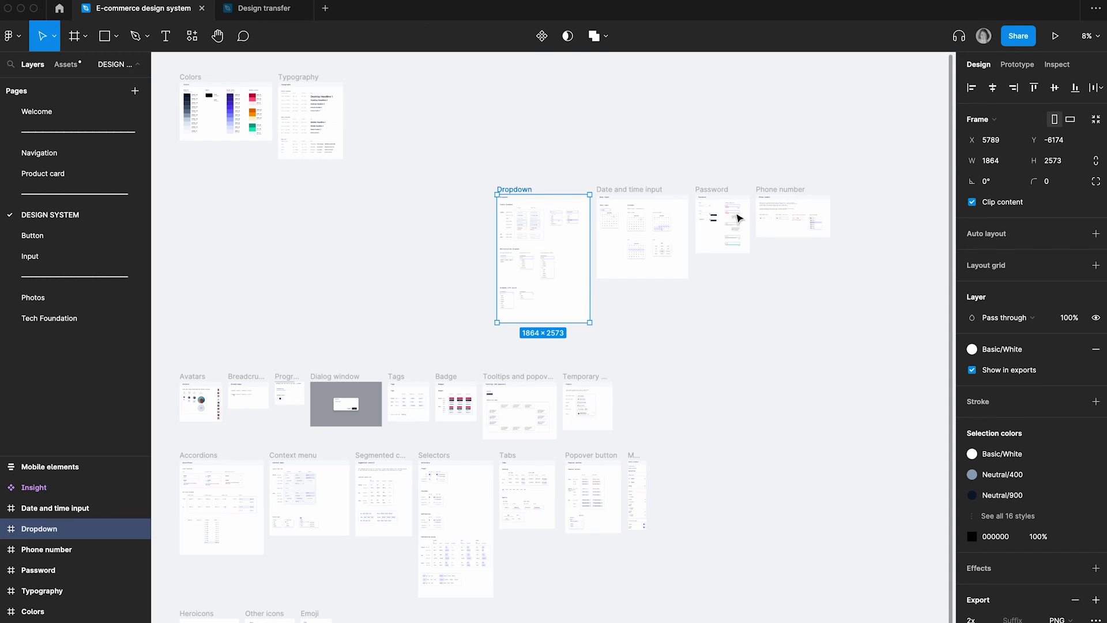